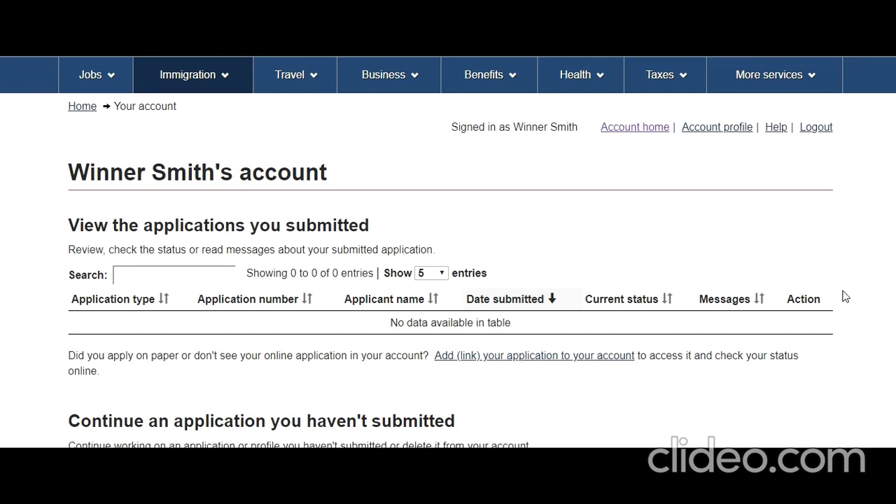
# Step: Open 'Apply to come to Canada' from the Start an application section
pyautogui.scroll(-4, 845, 297)
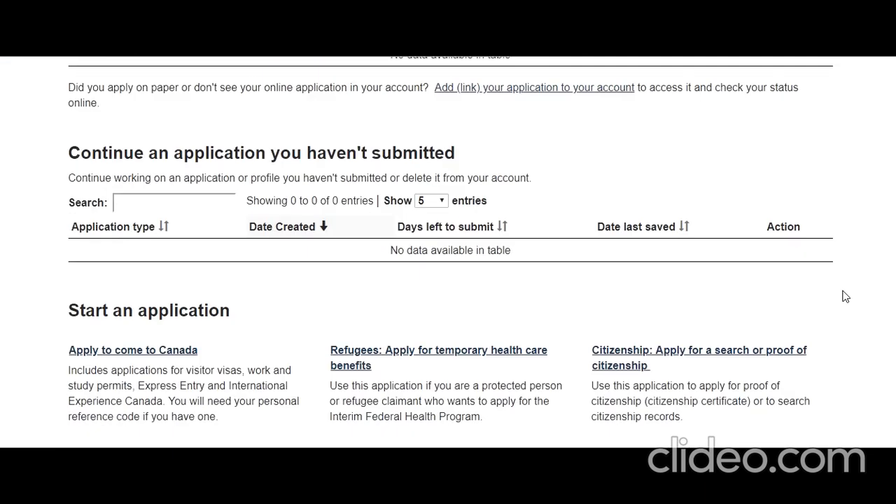
pyautogui.scroll(-1, 845, 297)
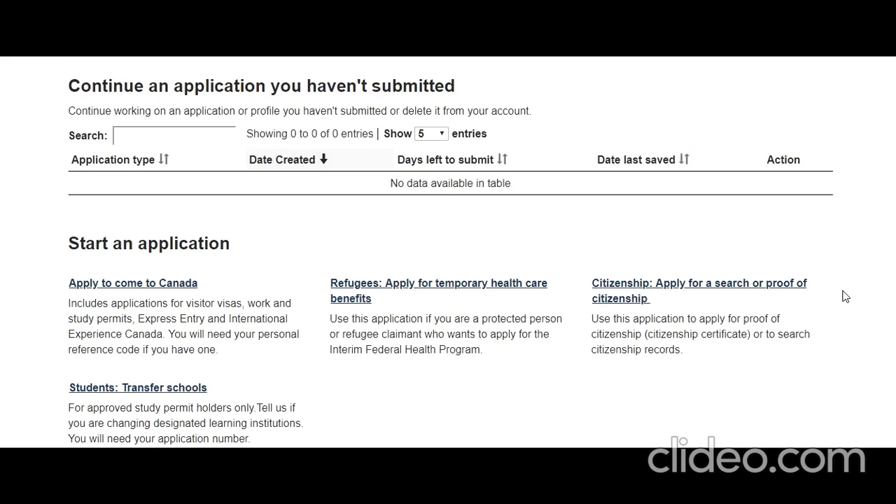
pyautogui.scroll(-3, 845, 297)
pyautogui.scroll(-3, 845, 297)
pyautogui.scroll(4, 846, 296)
pyautogui.scroll(8, 845, 297)
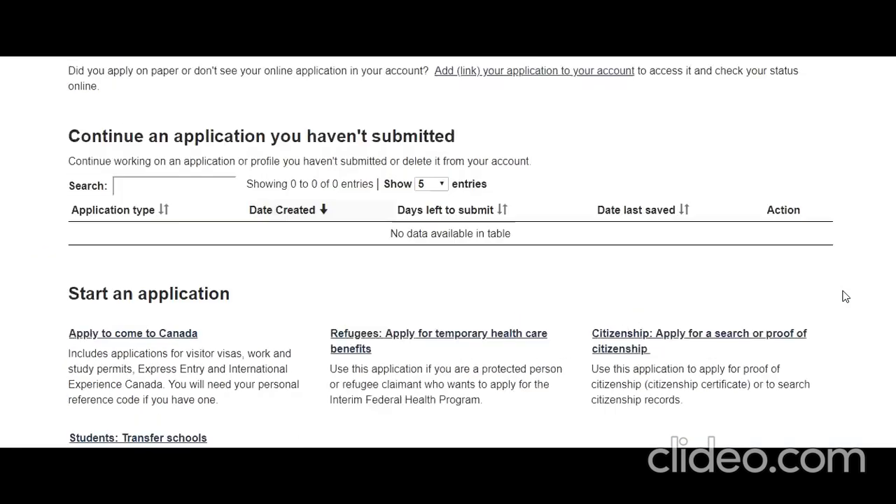
pyautogui.scroll(-1, 845, 297)
pyautogui.scroll(-2, 845, 297)
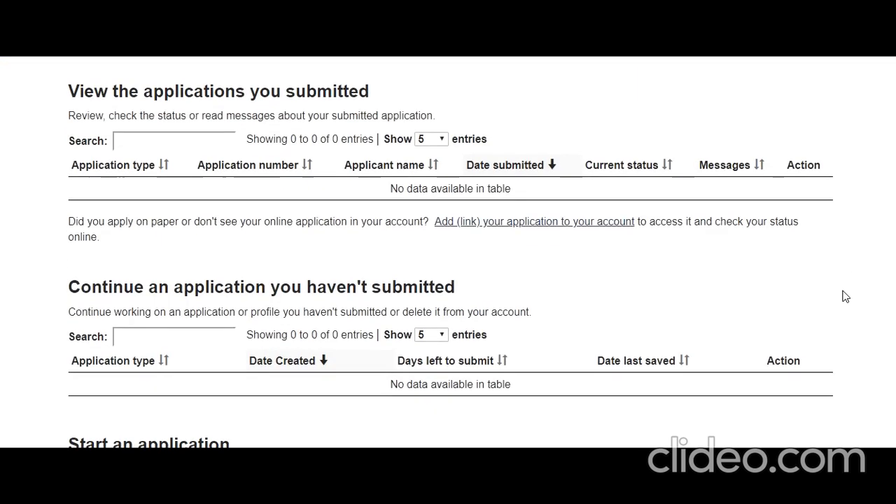
pyautogui.scroll(-3, 845, 297)
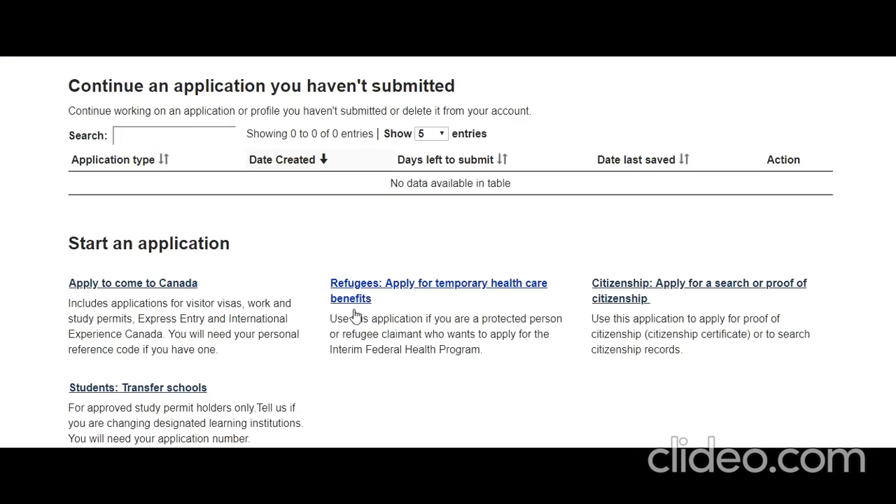
pyautogui.click(167, 284)
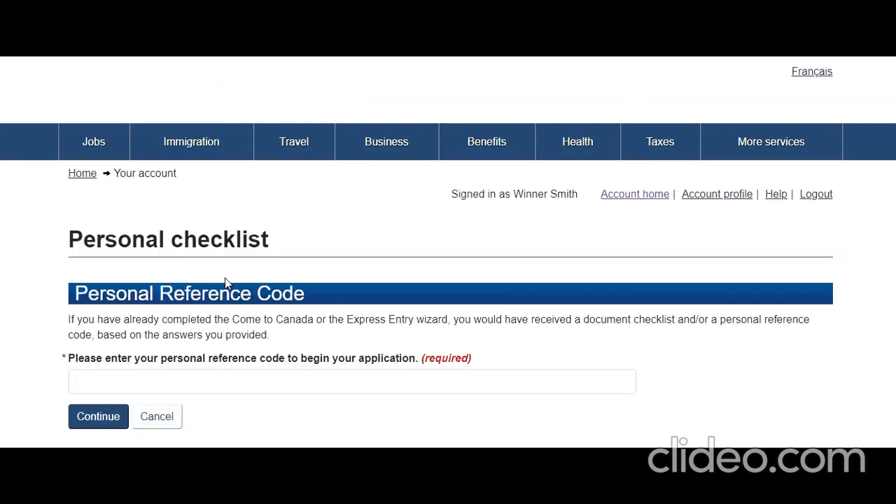
# Step: Scroll the Personal checklist page and start the visitor visa eligibility questionnaire
pyautogui.scroll(-3, 226, 285)
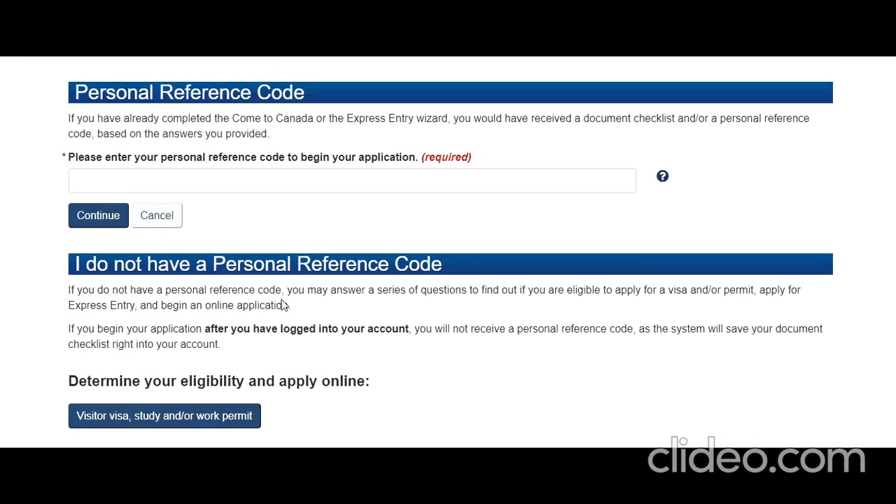
pyautogui.scroll(-2, 285, 306)
pyautogui.click(122, 285)
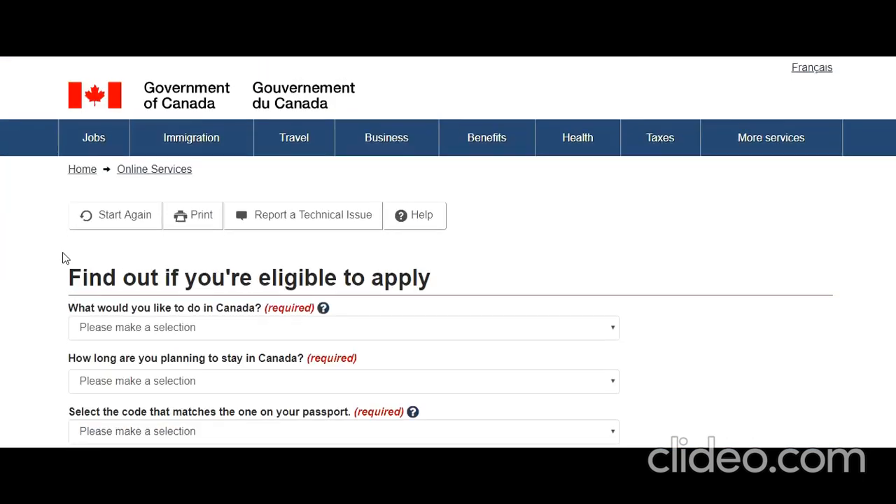
# Step: Set the trip purpose to Visit, staying temporarily more than 6 months
pyautogui.scroll(-2, 63, 256)
pyautogui.click(262, 202)
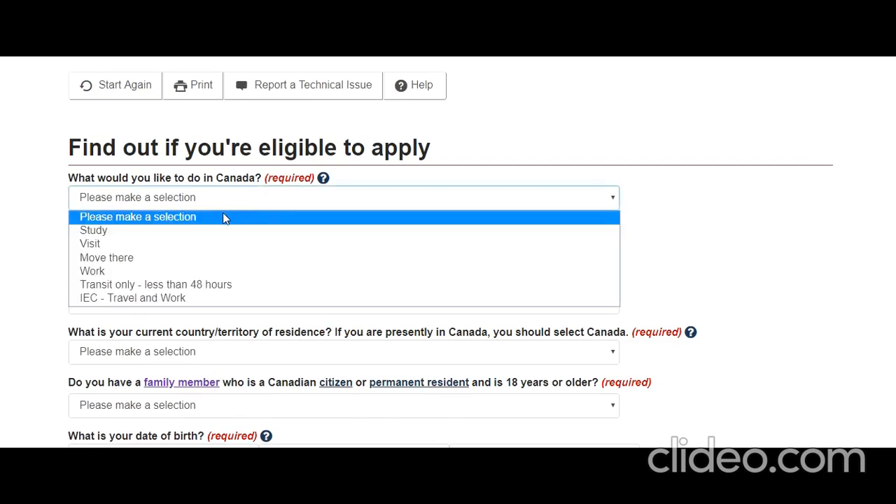
pyautogui.click(202, 243)
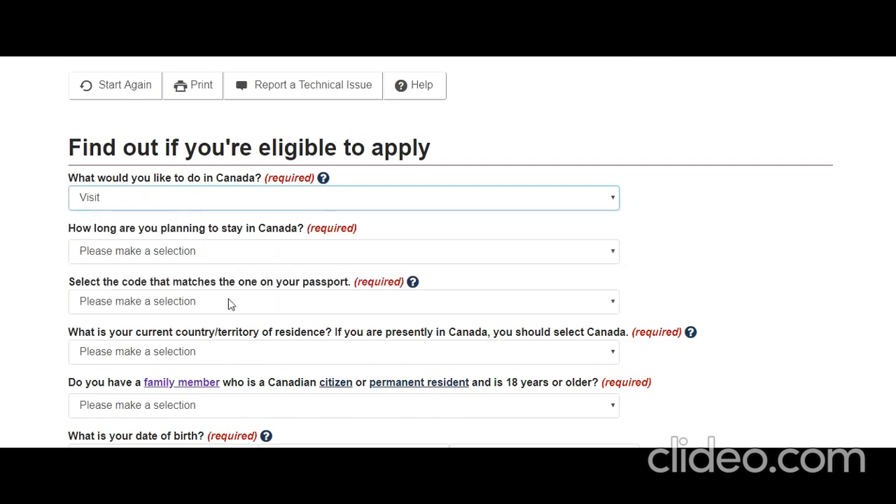
pyautogui.click(240, 252)
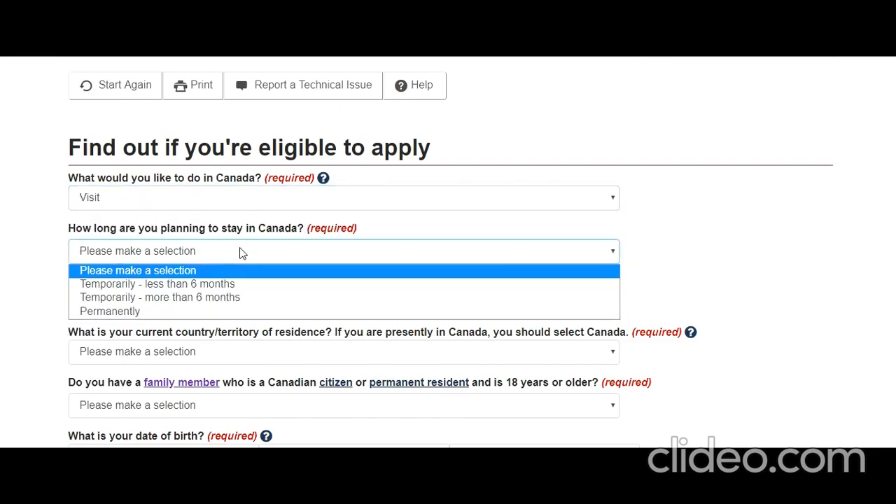
pyautogui.click(224, 297)
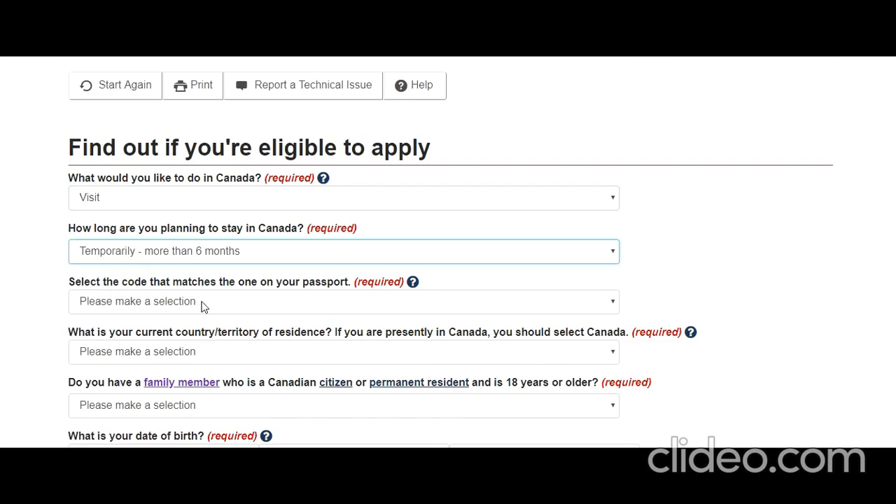
# Step: Set the passport code to IND and the country of residence to India
pyautogui.click(204, 306)
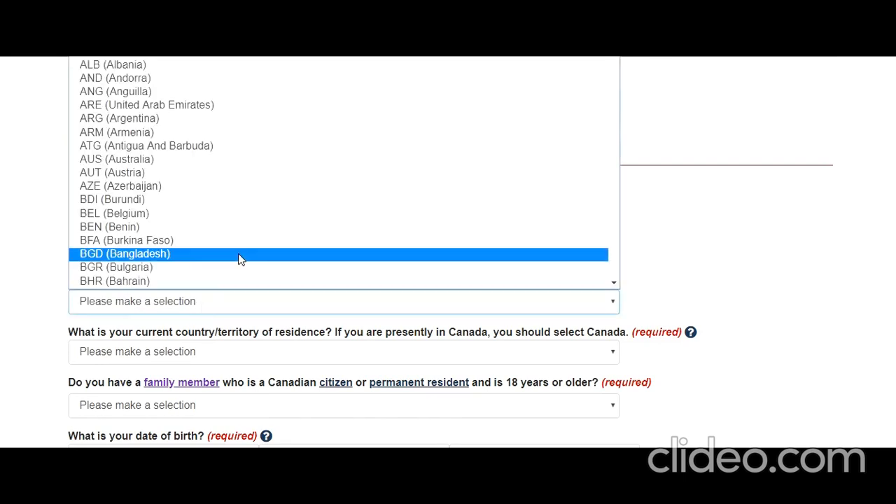
pyautogui.press('i')
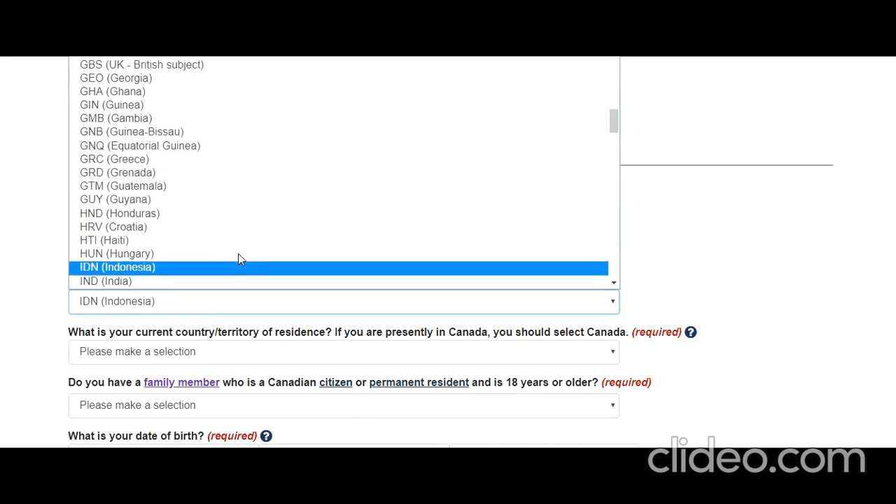
pyautogui.click(189, 280)
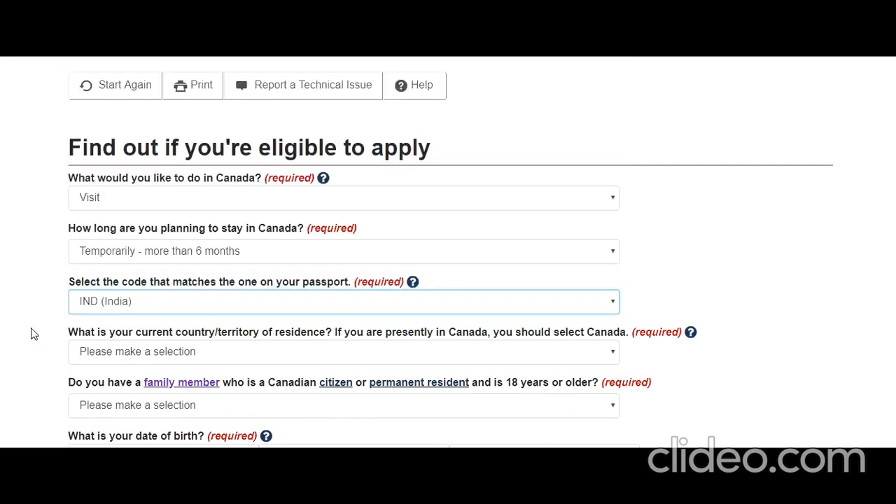
pyautogui.scroll(-2, 210, 235)
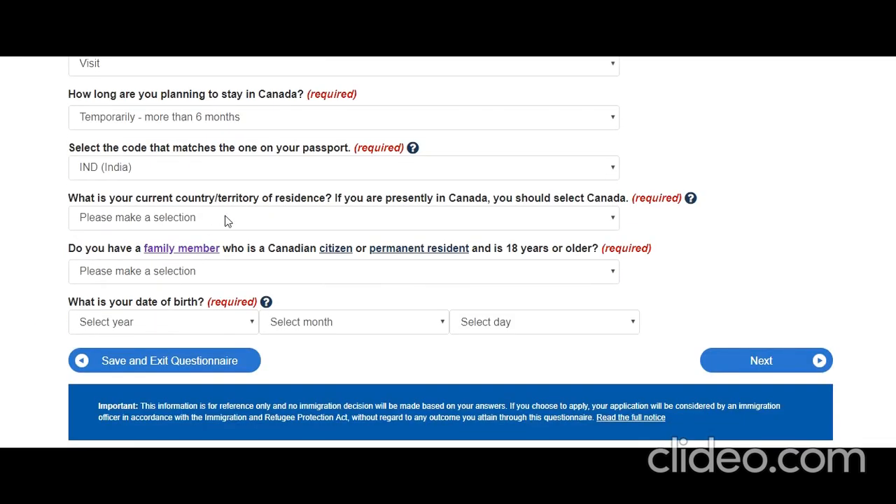
pyautogui.click(225, 218)
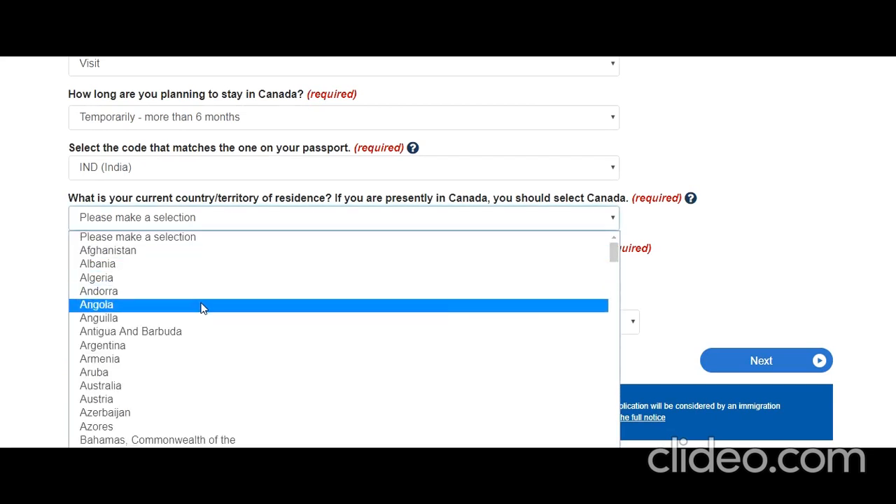
pyautogui.press('i')
pyautogui.press('n')
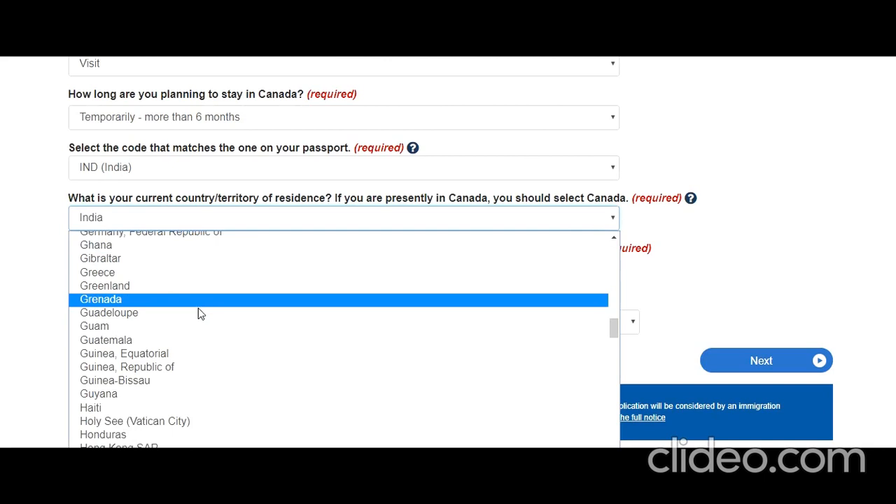
pyautogui.click(62, 293)
pyautogui.click(33, 277)
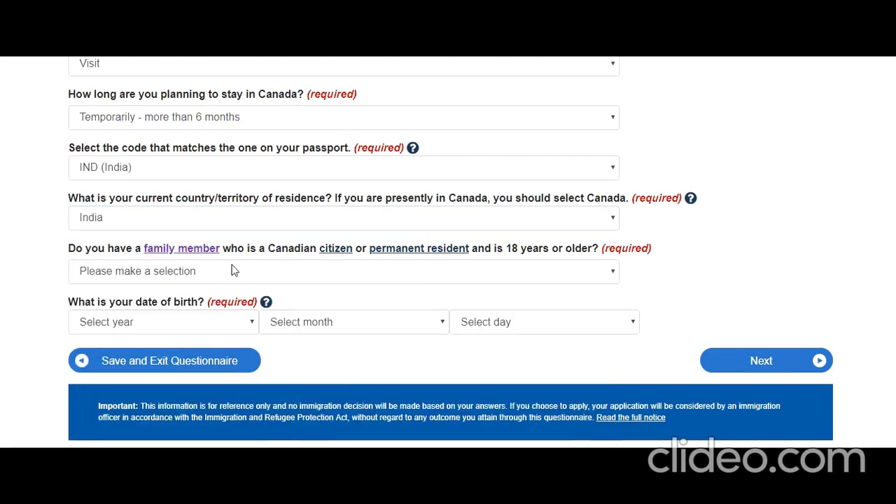
# Step: Answer Yes to having a family member in Canada
pyautogui.click(378, 275)
pyautogui.click(266, 304)
pyautogui.click(5, 323)
pyautogui.scroll(-2, 196, 273)
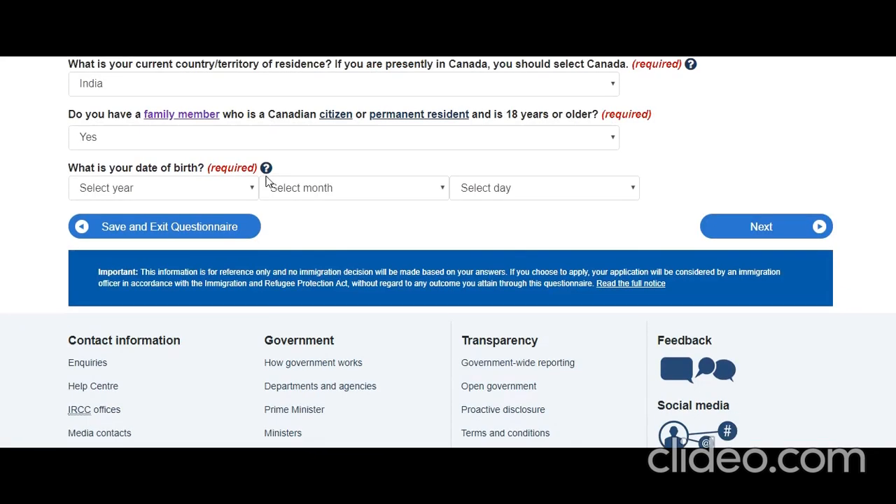
pyautogui.click(244, 187)
pyautogui.scroll(-4, 223, 280)
pyautogui.scroll(-10, 218, 284)
pyautogui.click(158, 376)
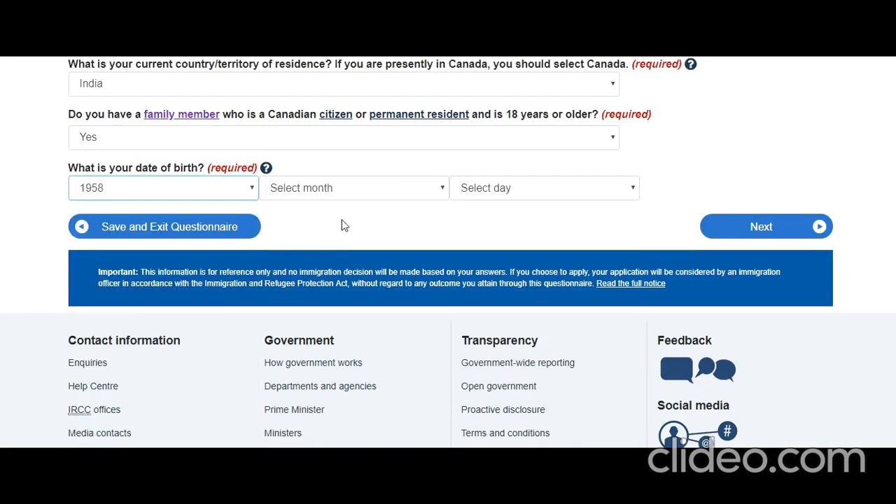
pyautogui.click(353, 189)
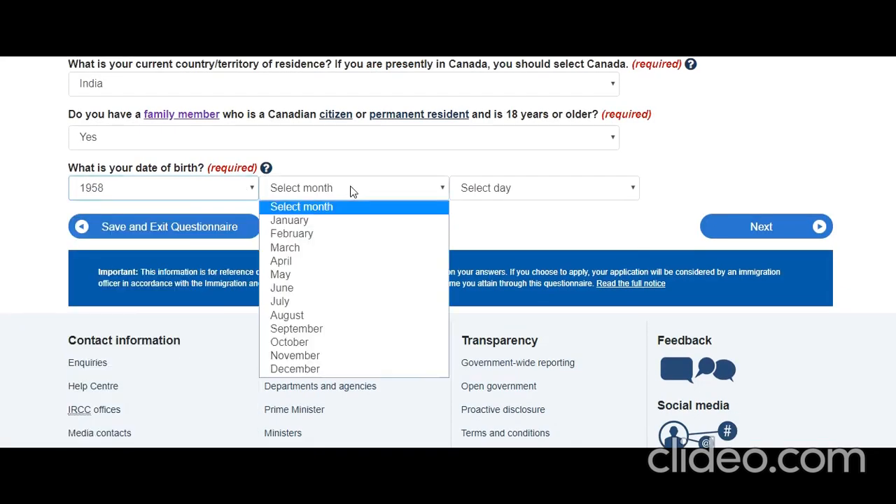
pyautogui.click(320, 316)
pyautogui.click(532, 187)
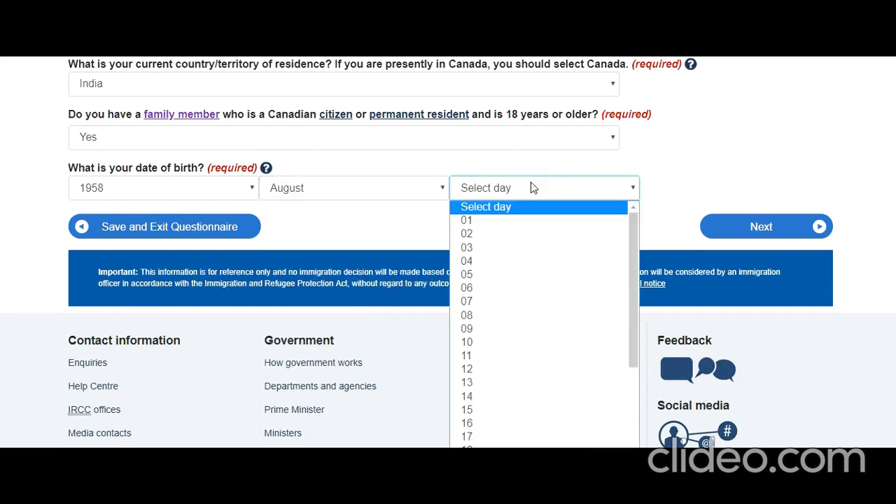
pyautogui.click(490, 221)
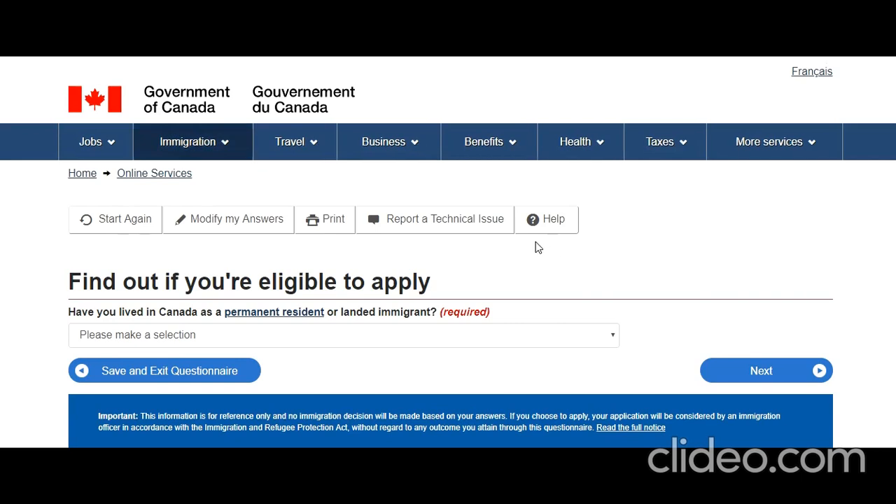
pyautogui.scroll(-2, 192, 208)
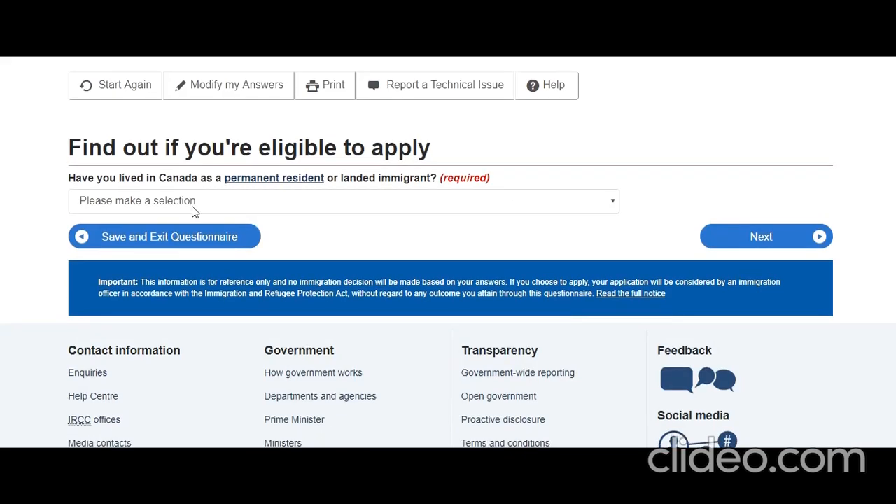
# Step: Answer No to having lived in Canada and No to U.S. permanent residency
pyautogui.click(292, 200)
pyautogui.click(249, 246)
pyautogui.click(764, 241)
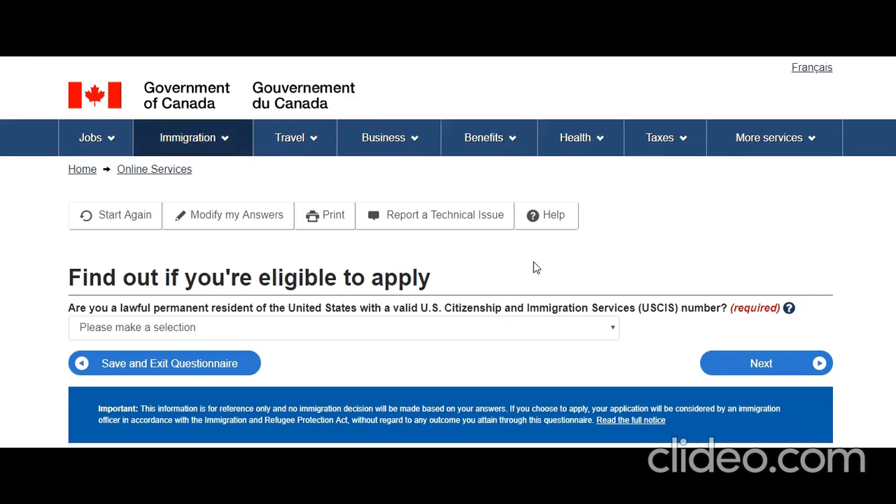
pyautogui.scroll(-2, 533, 268)
pyautogui.click(413, 202)
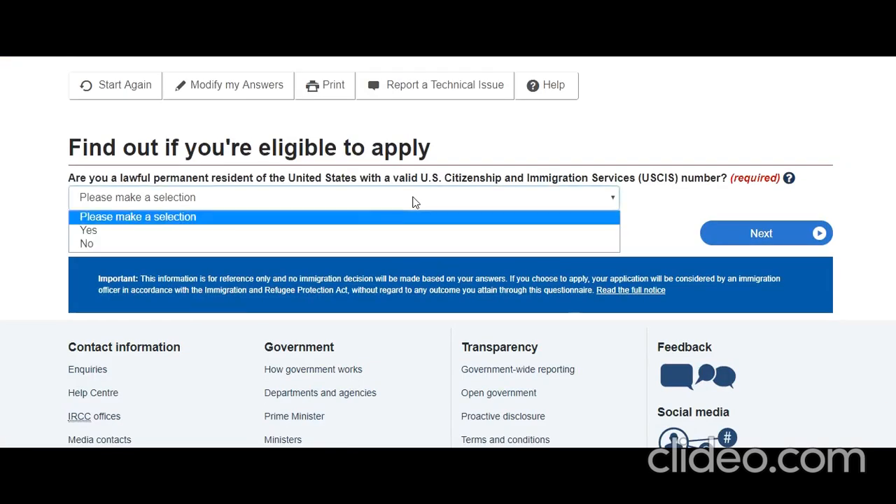
pyautogui.click(374, 243)
pyautogui.click(735, 232)
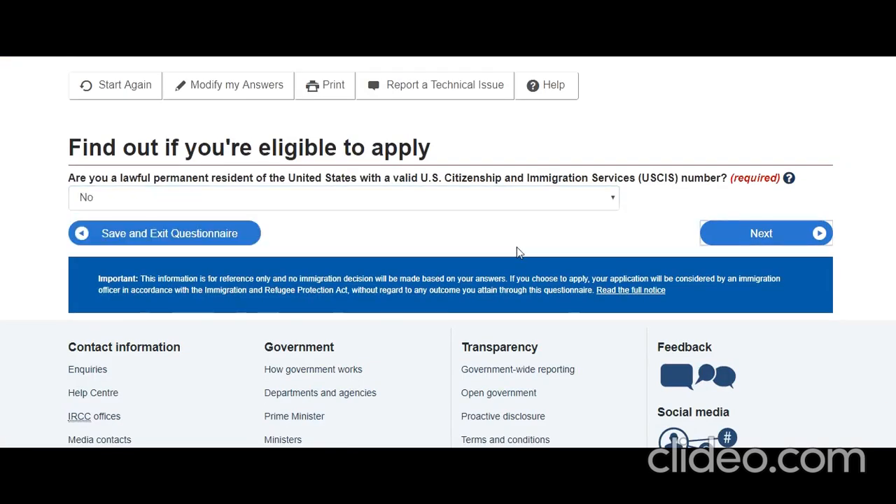
pyautogui.scroll(-2, 516, 252)
# Step: Choose Child/grandchild as the family relationship
pyautogui.click(479, 203)
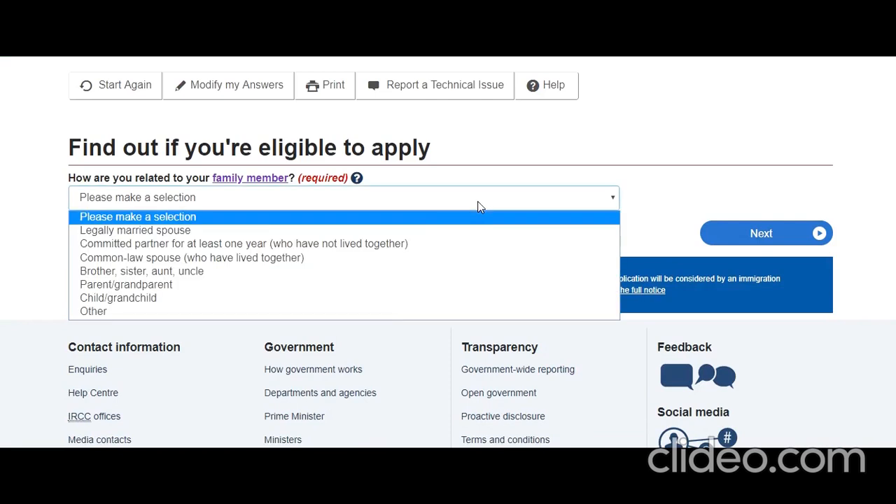
pyautogui.click(372, 301)
pyautogui.click(748, 233)
pyautogui.scroll(-2, 490, 266)
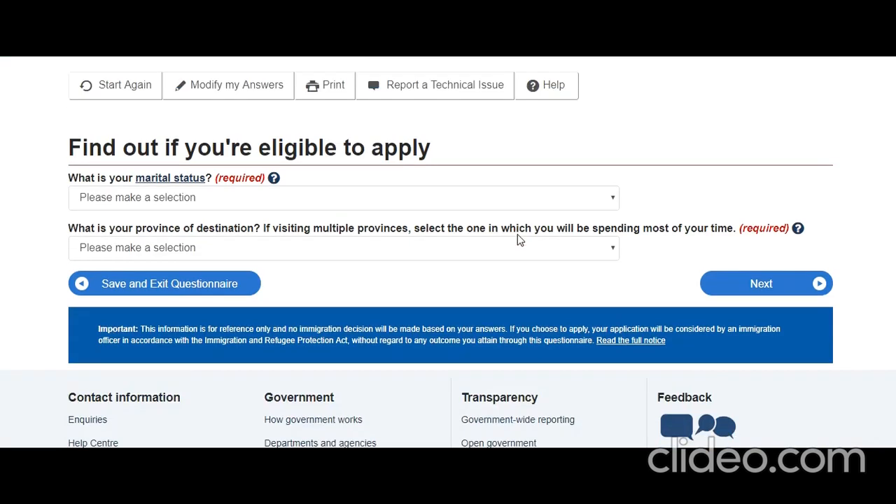
# Step: Set marital status to Married and destination province to Ontario, then submit
pyautogui.click(402, 203)
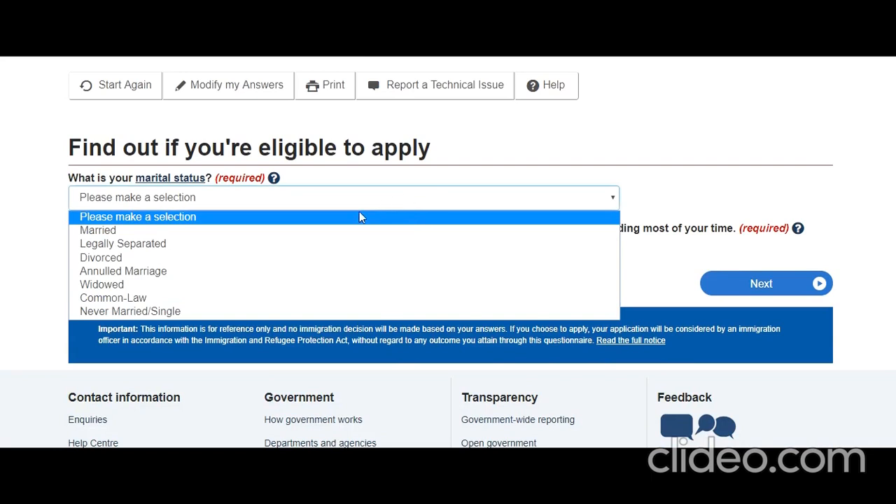
pyautogui.click(311, 230)
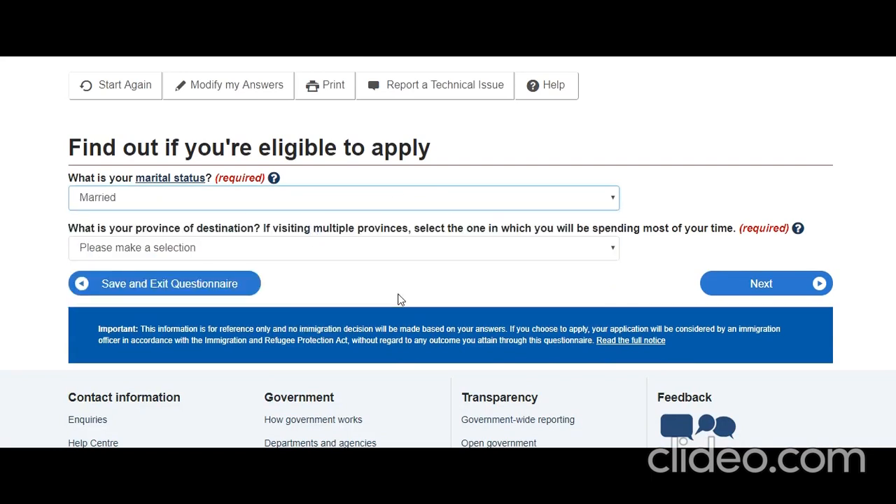
pyautogui.click(413, 204)
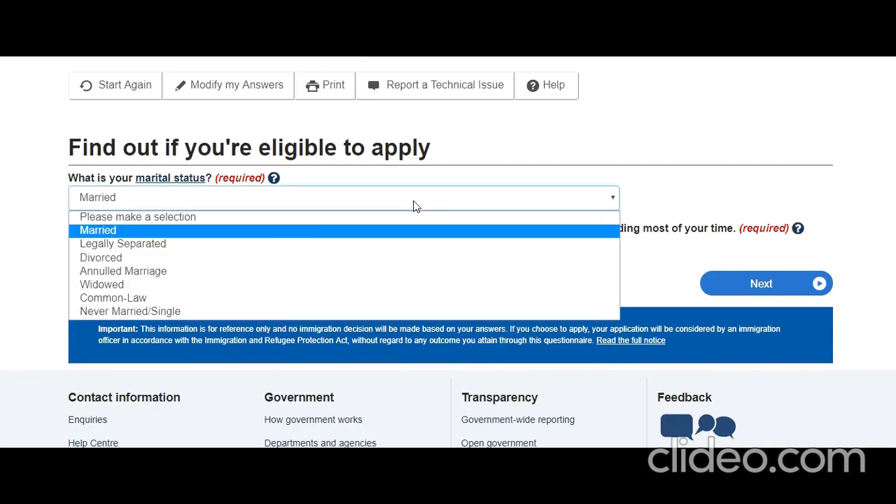
pyautogui.click(156, 231)
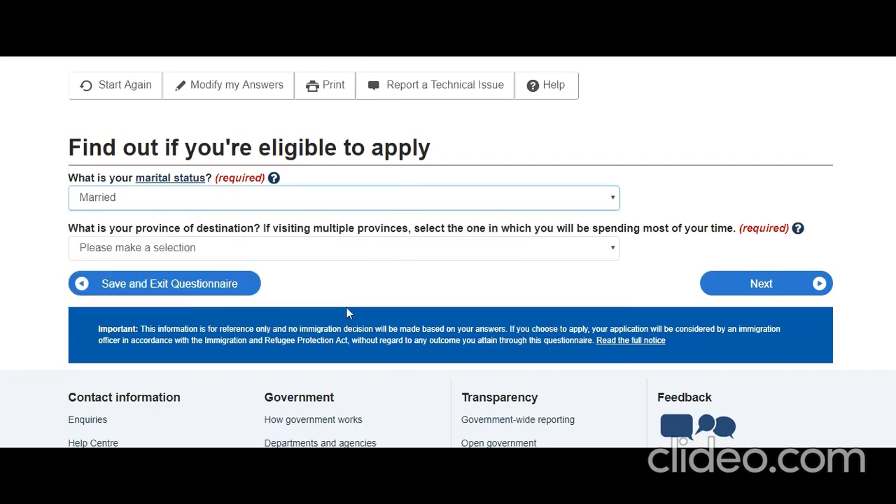
pyautogui.click(383, 250)
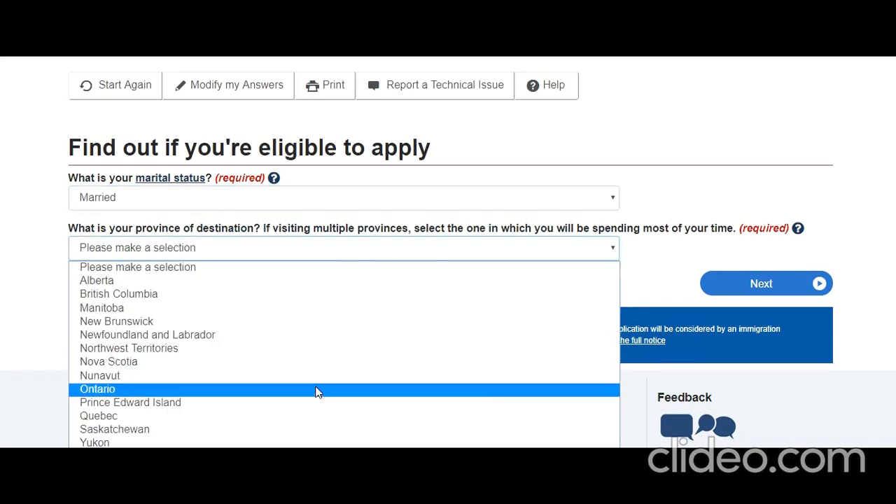
pyautogui.click(318, 389)
pyautogui.click(740, 280)
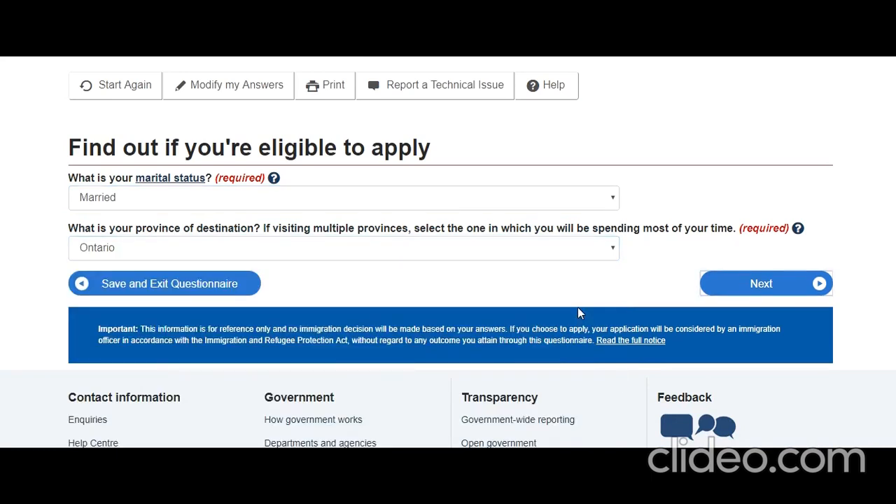
pyautogui.scroll(-2, 571, 304)
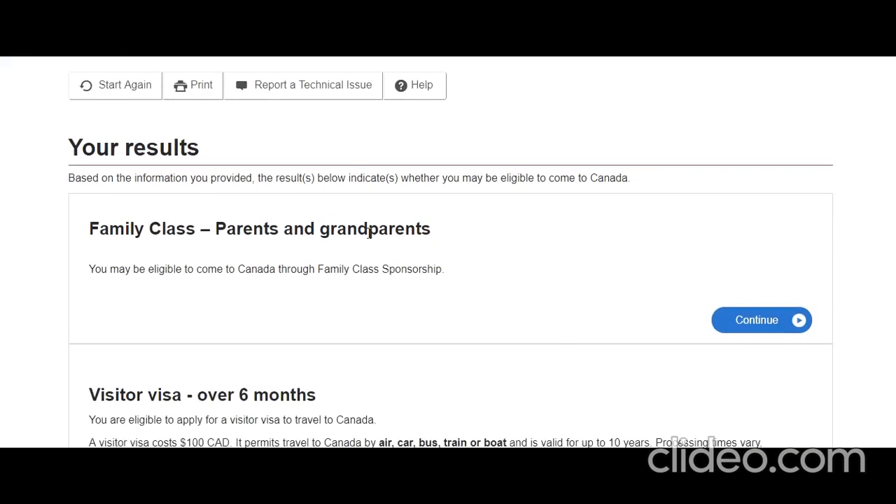
# Step: Continue with the Parent-Grandparent Super Visa and begin its checklist questions
pyautogui.scroll(-2, 324, 249)
pyautogui.scroll(-2, 308, 260)
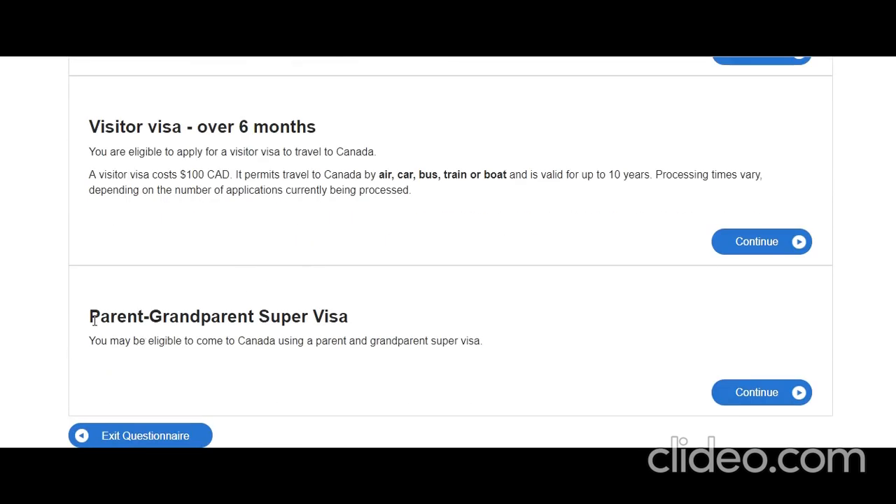
pyautogui.scroll(-2, 392, 326)
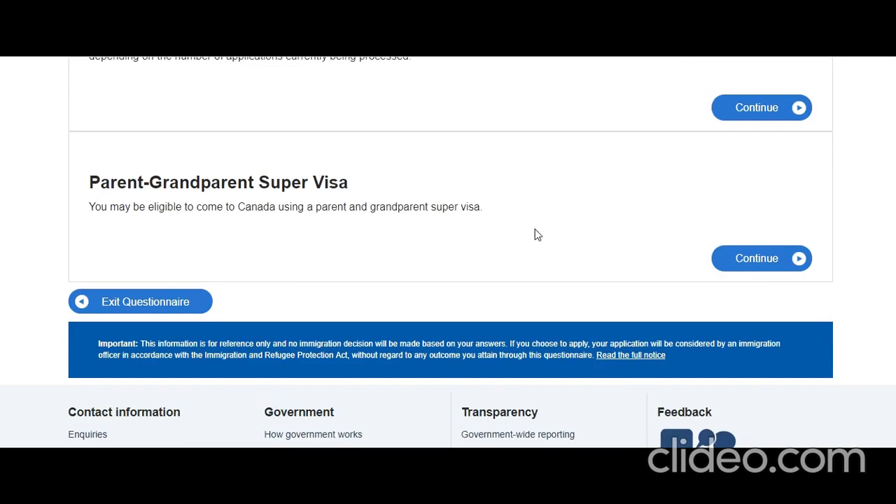
pyautogui.click(743, 260)
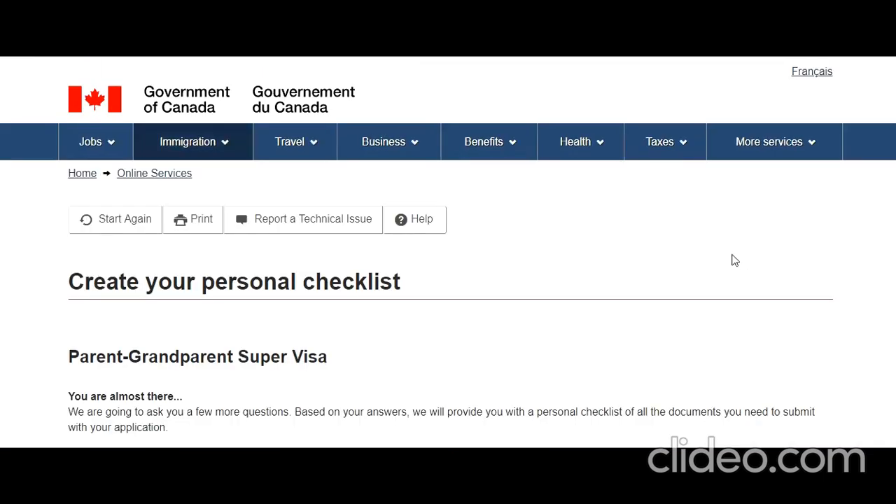
pyautogui.scroll(-3, 687, 262)
pyautogui.scroll(-1, 687, 262)
pyautogui.click(782, 256)
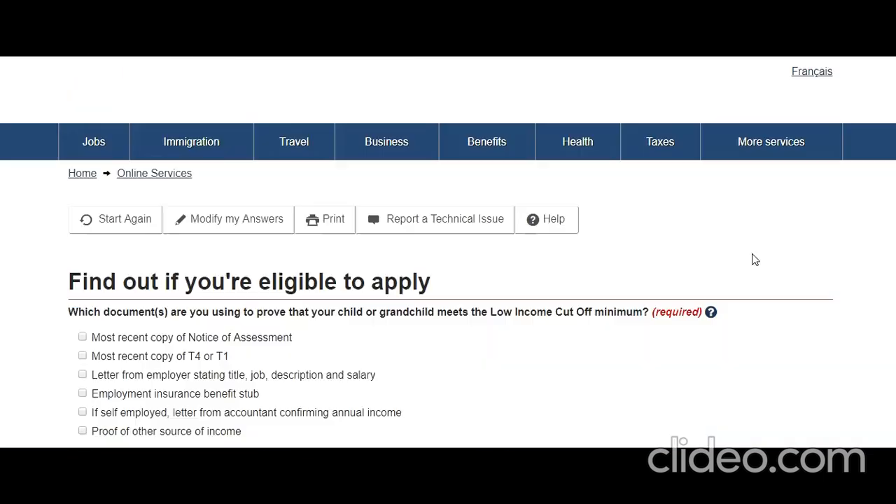
pyautogui.scroll(-1, 752, 256)
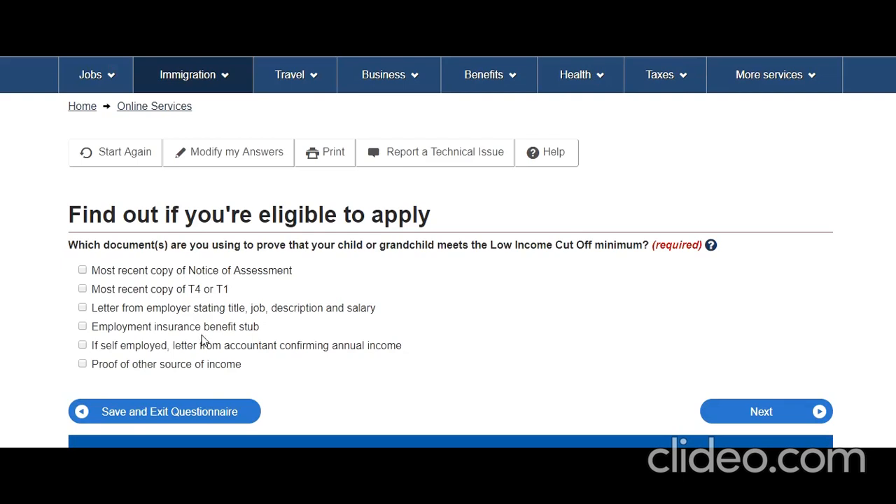
# Step: Tick Notice of Assessment, T4 or T1, employer letter and other income proof, then submit
pyautogui.click(82, 270)
pyautogui.click(82, 289)
pyautogui.click(83, 308)
pyautogui.click(82, 365)
pyautogui.click(728, 412)
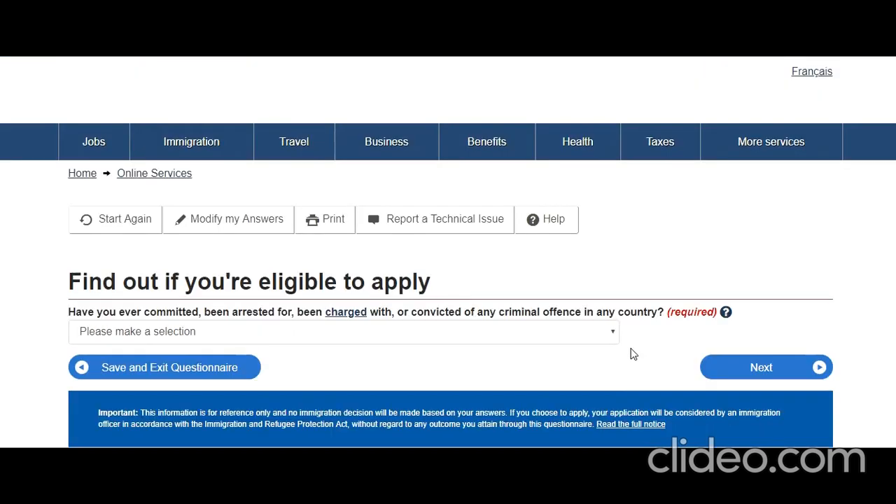
# Step: Answer No to the criminal offence question
pyautogui.scroll(-1, 409, 341)
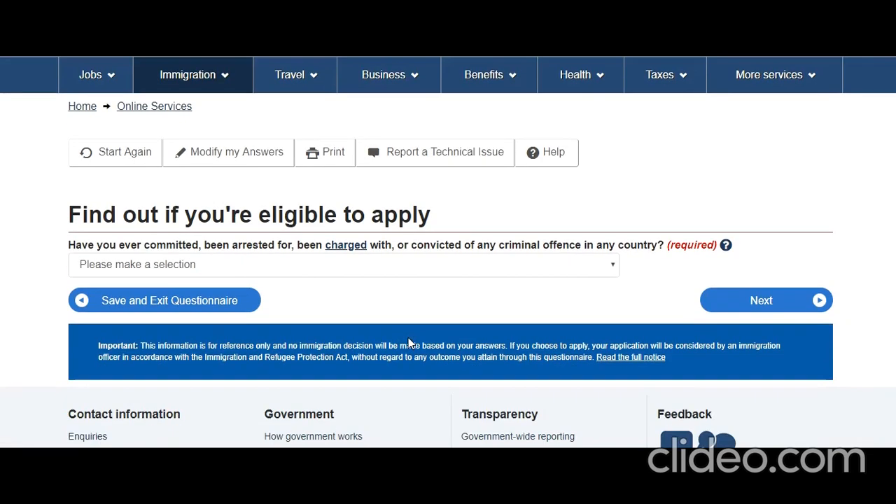
pyautogui.click(416, 265)
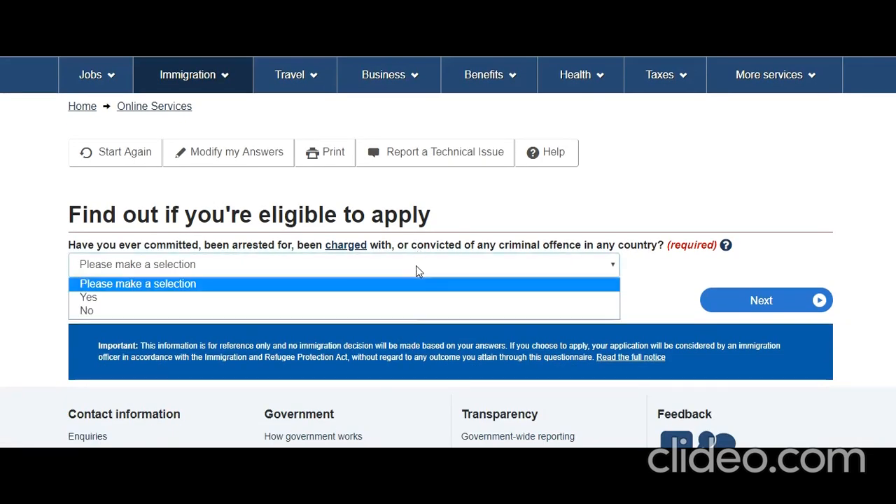
pyautogui.click(417, 315)
pyautogui.click(756, 301)
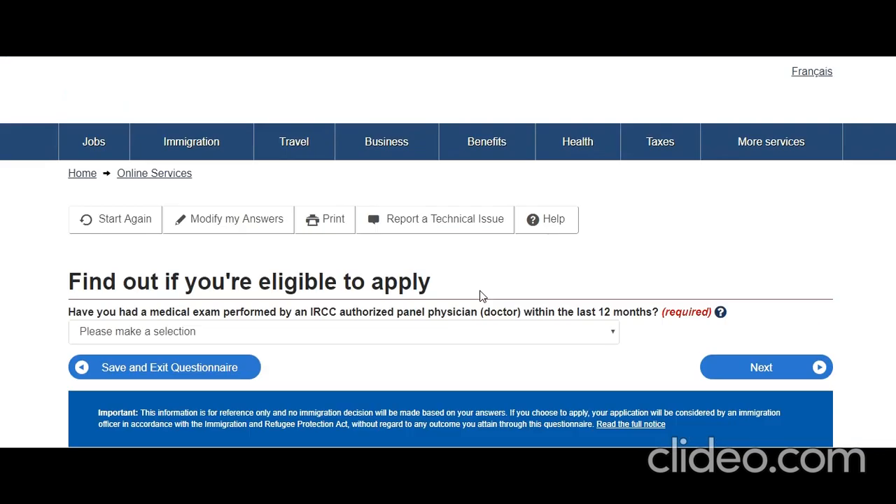
pyautogui.scroll(-2, 466, 290)
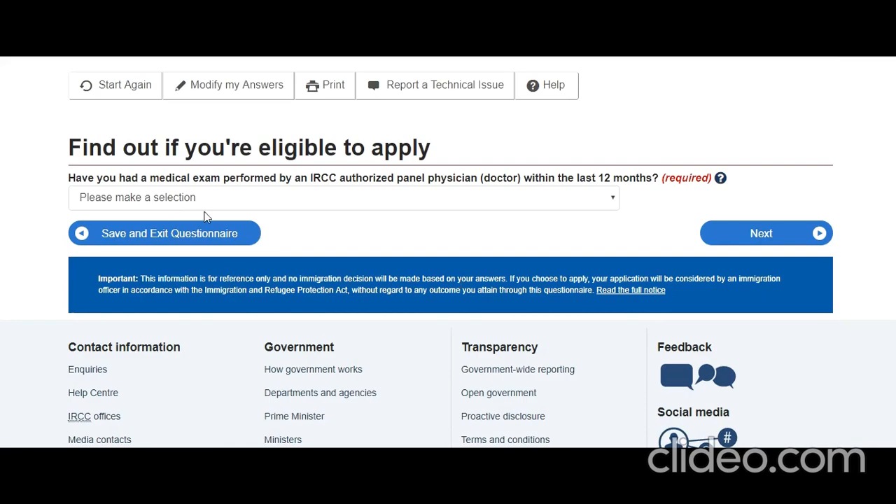
# Step: Answer Yes to a recent medical exam and Yes to applying for a family member
pyautogui.click(354, 203)
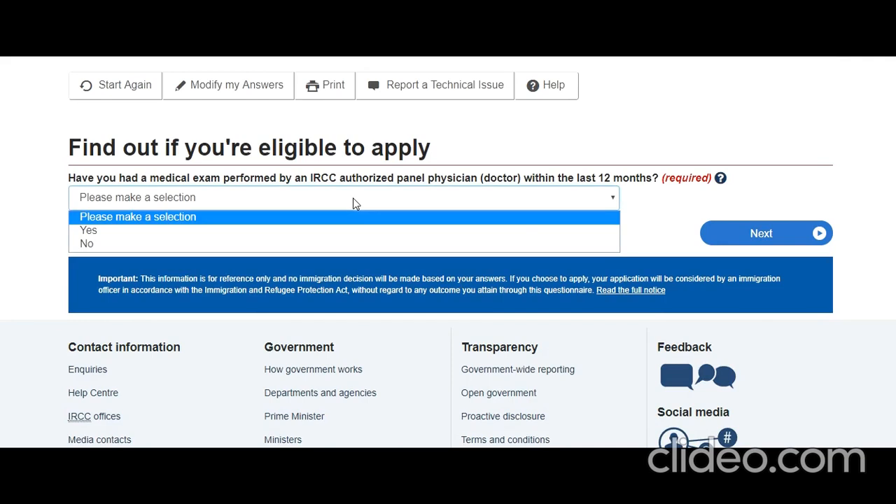
pyautogui.click(313, 229)
pyautogui.click(737, 238)
pyautogui.scroll(-1, 371, 258)
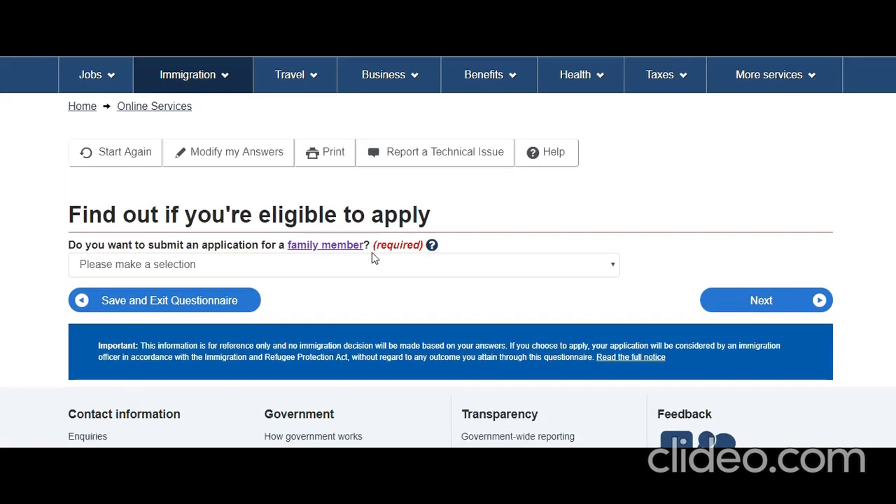
pyautogui.click(327, 269)
pyautogui.click(298, 298)
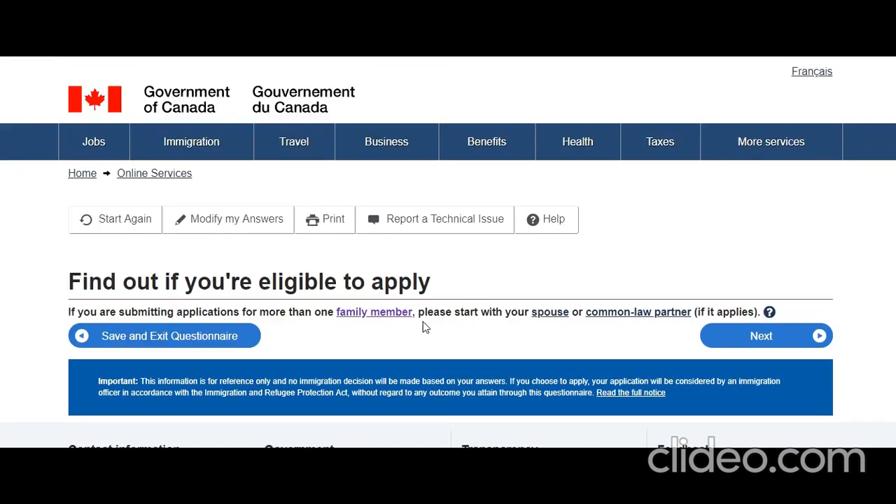
# Step: Pass the family member notice and set their residence and passport country to India
pyautogui.scroll(-1, 396, 302)
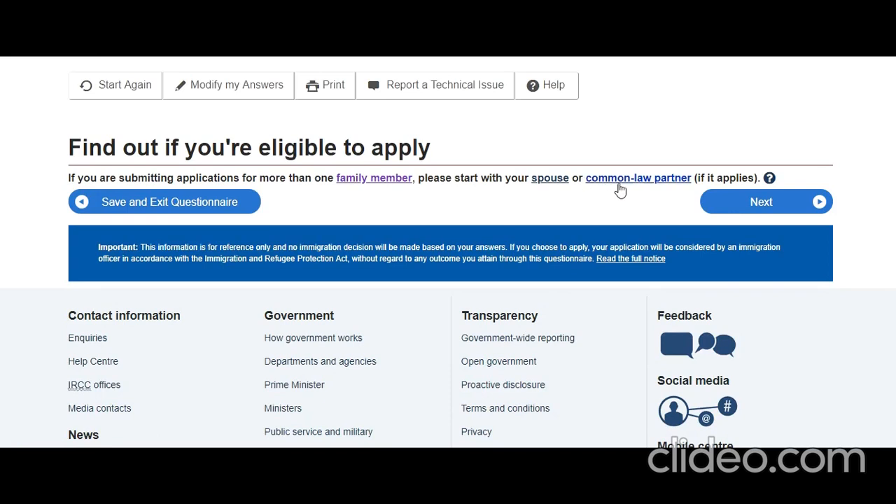
pyautogui.click(745, 210)
pyautogui.scroll(-1, 498, 261)
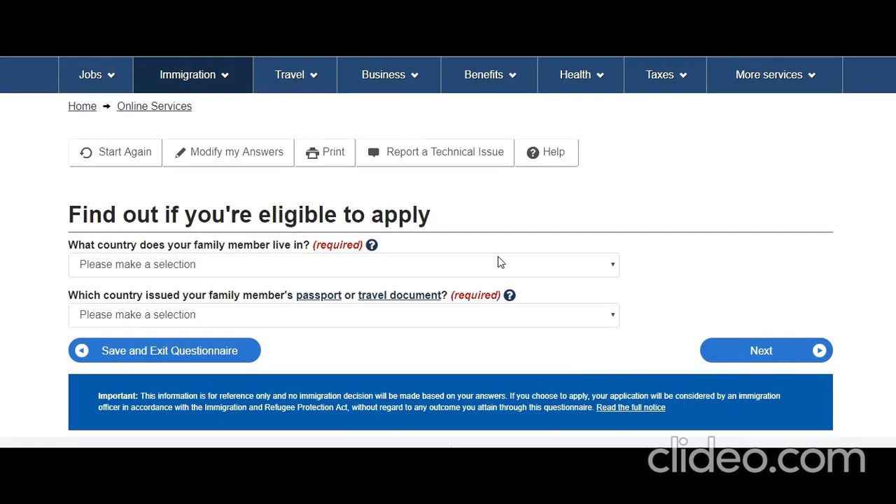
pyautogui.click(294, 272)
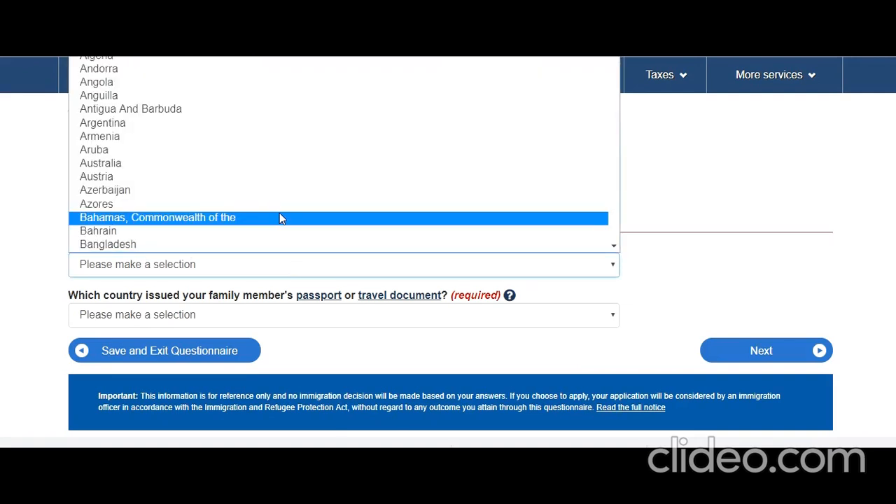
pyautogui.write('in')
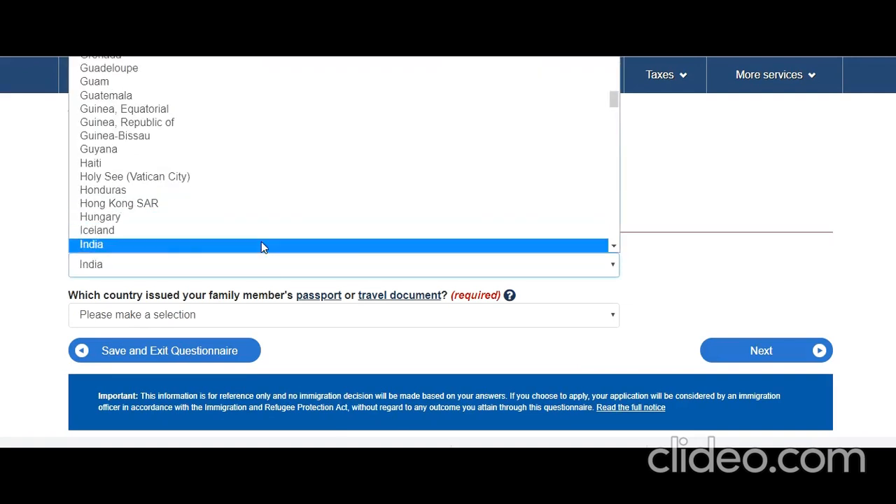
pyautogui.click(261, 245)
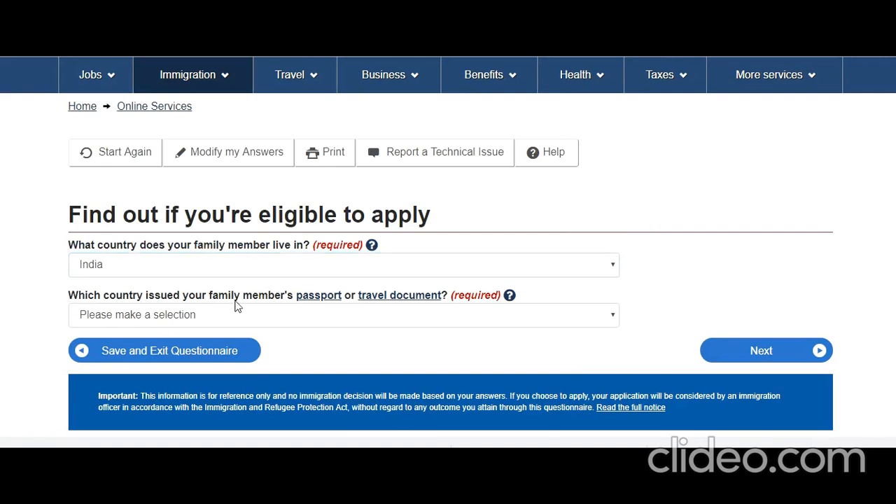
pyautogui.click(284, 323)
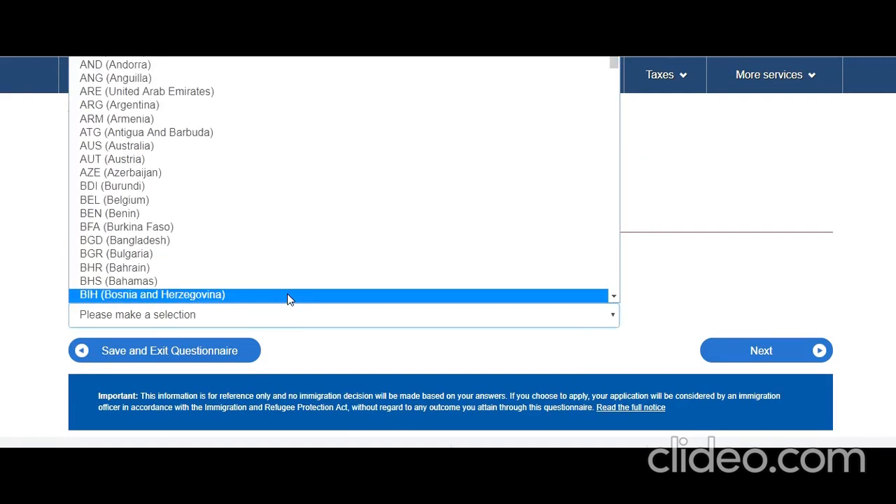
pyautogui.write('ir')
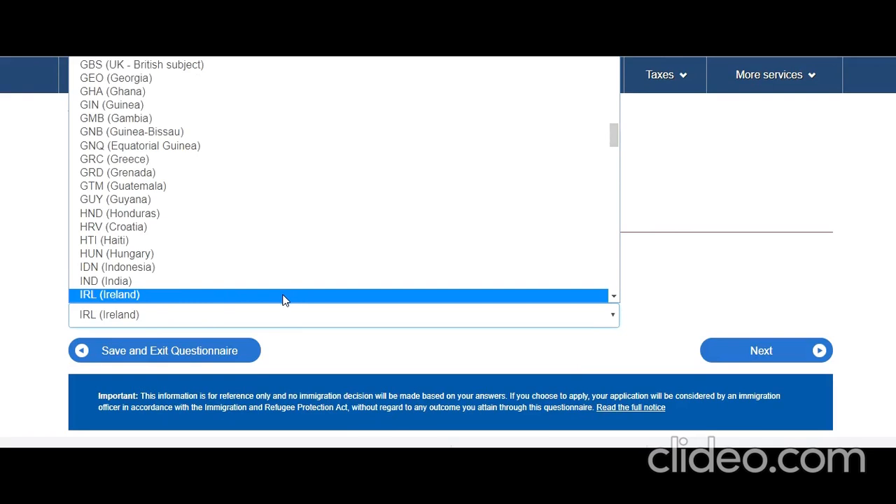
pyautogui.click(255, 281)
pyautogui.click(756, 353)
# Step: Answer No to US permanent residence and set the family member's marital status to Married
pyautogui.scroll(-2, 428, 369)
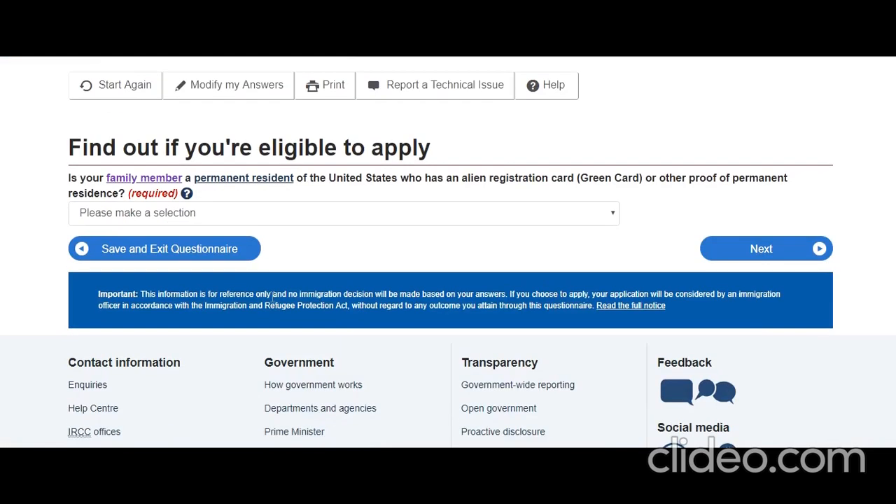
pyautogui.click(413, 214)
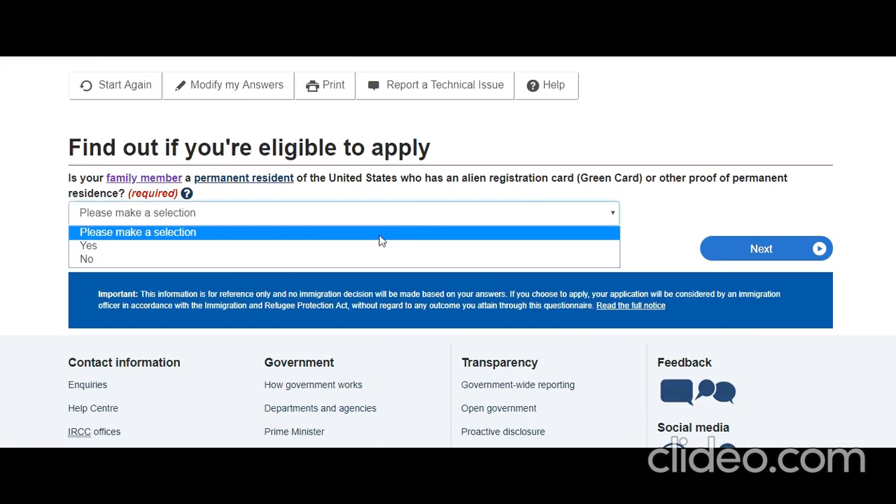
pyautogui.click(366, 257)
pyautogui.click(728, 248)
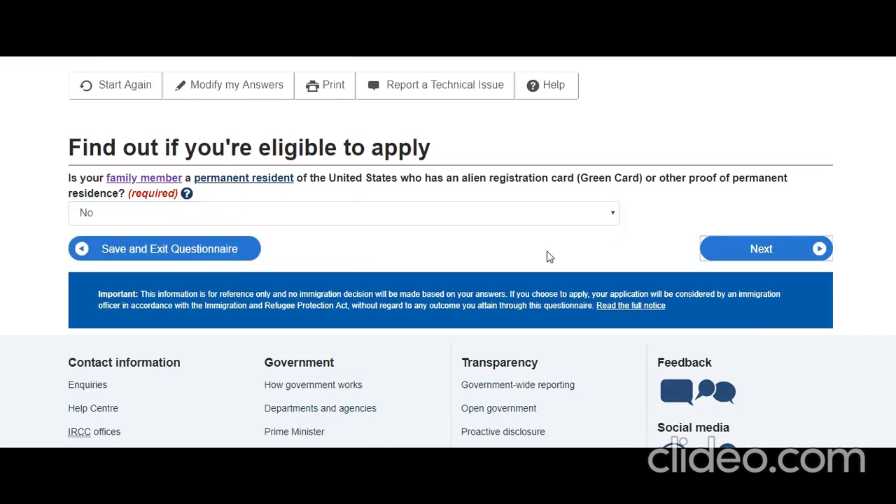
pyautogui.scroll(-2, 526, 261)
pyautogui.click(400, 202)
pyautogui.click(324, 231)
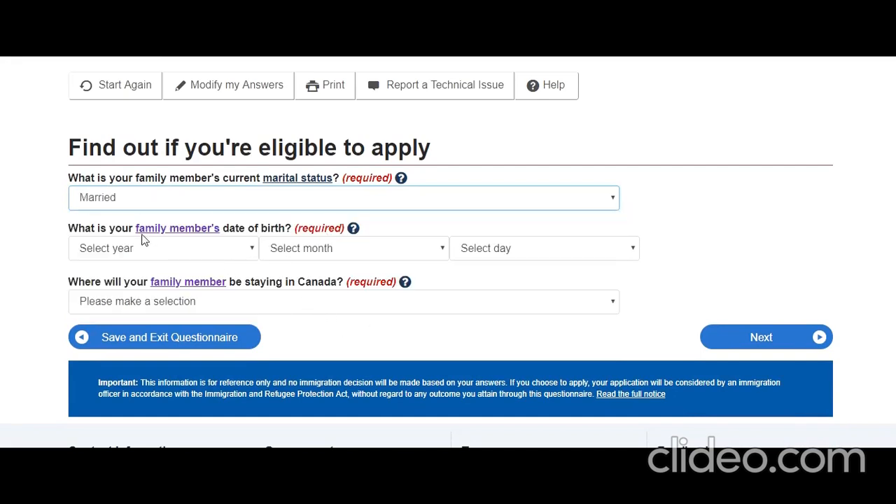
# Step: Set the family member's birth date to 1960 September 01 and stay province to Ontario
pyautogui.click(251, 254)
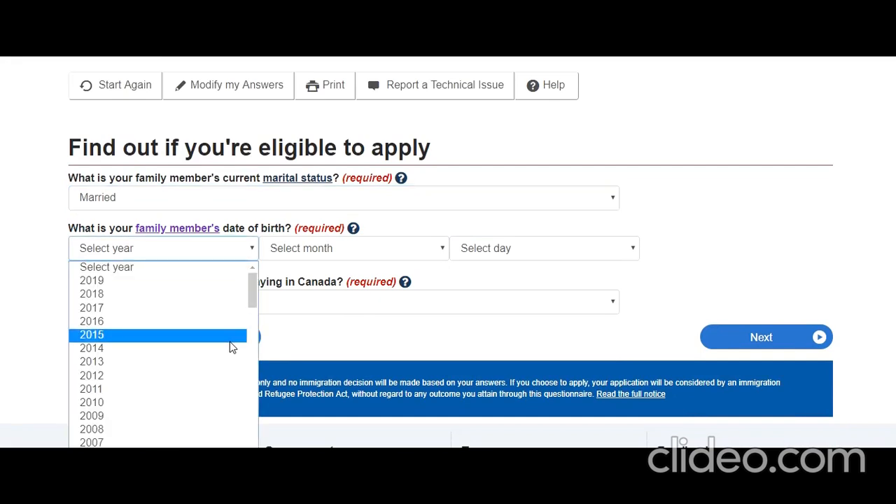
pyautogui.scroll(-8, 232, 347)
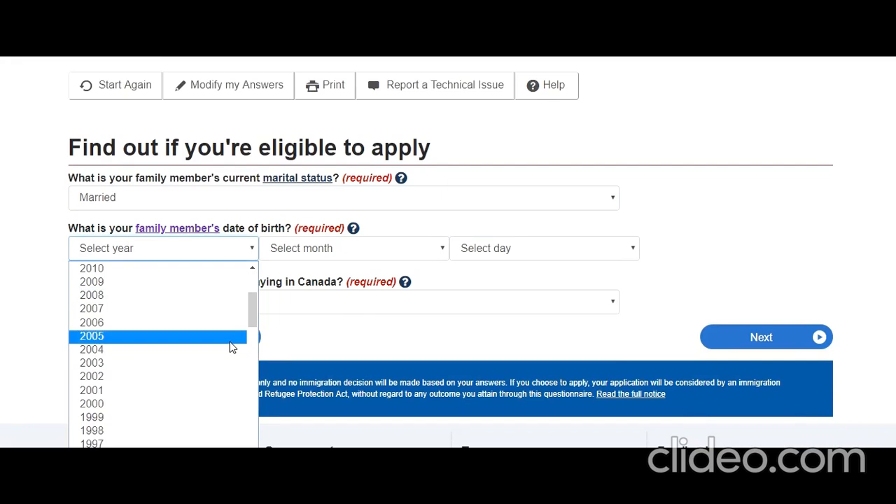
pyautogui.scroll(-6, 231, 346)
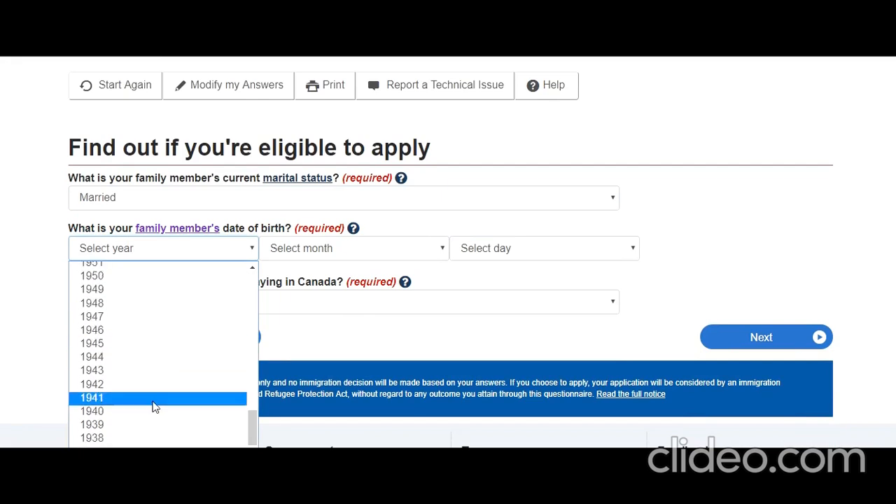
pyautogui.scroll(-4, 154, 406)
pyautogui.scroll(10, 154, 405)
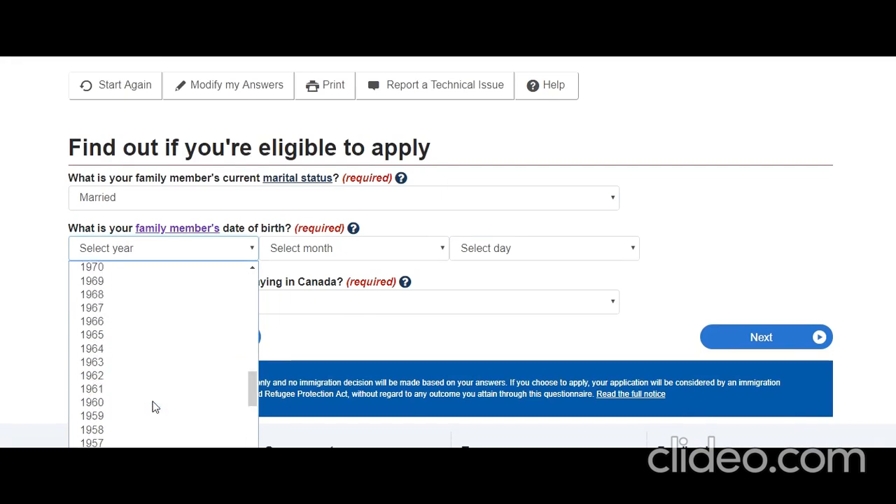
pyautogui.scroll(-3, 155, 400)
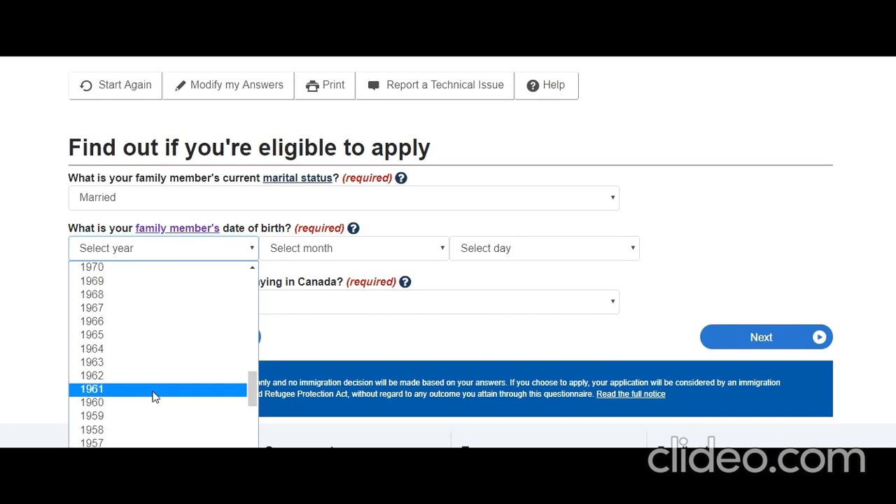
pyautogui.click(144, 400)
pyautogui.click(372, 254)
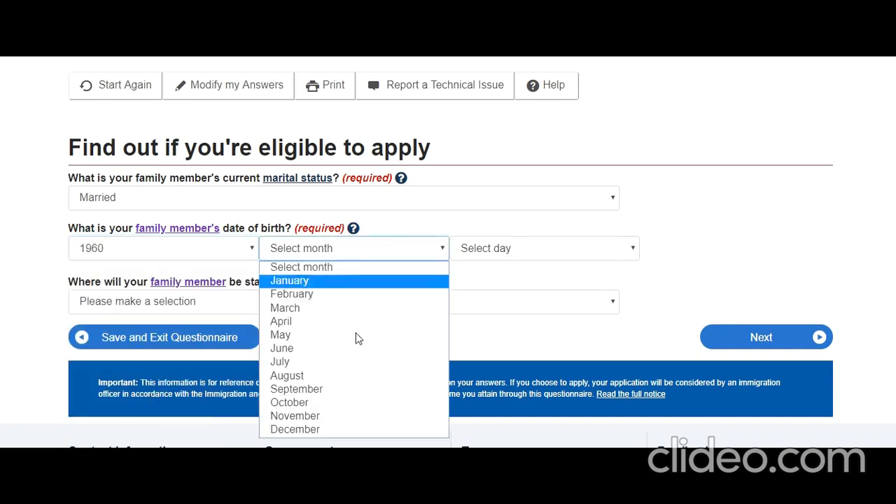
pyautogui.click(355, 388)
pyautogui.click(539, 254)
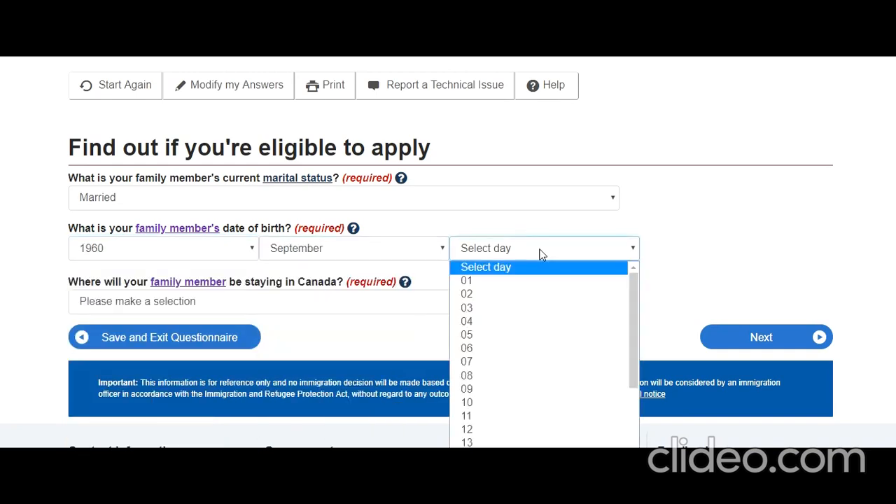
pyautogui.click(508, 284)
pyautogui.click(284, 303)
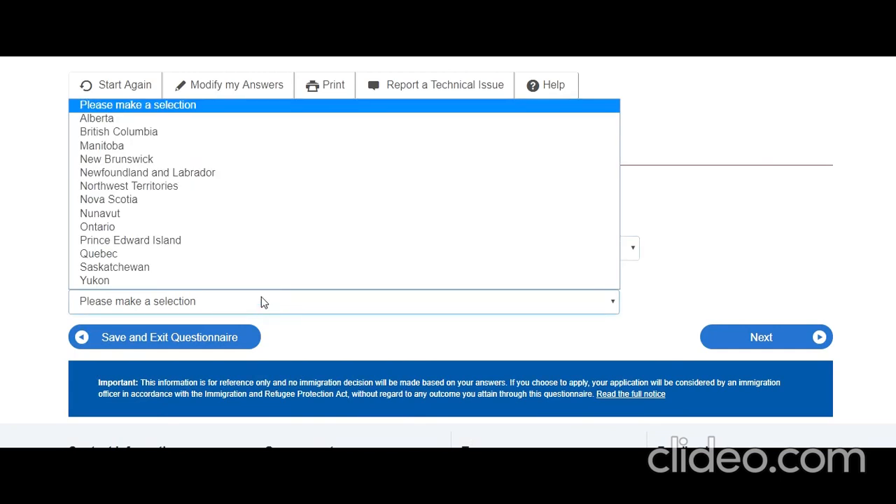
pyautogui.click(252, 230)
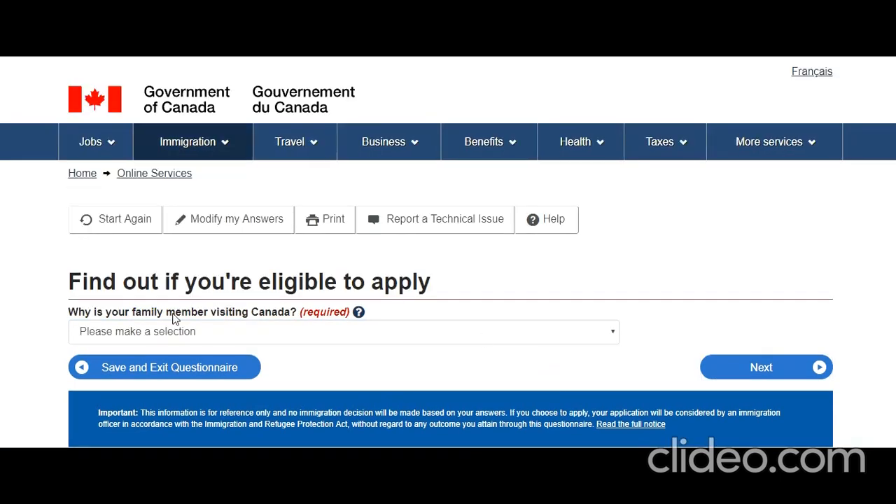
# Step: Choose Visit - All other types as the reason and answer Yes to the Supervisa
pyautogui.scroll(-1, 169, 319)
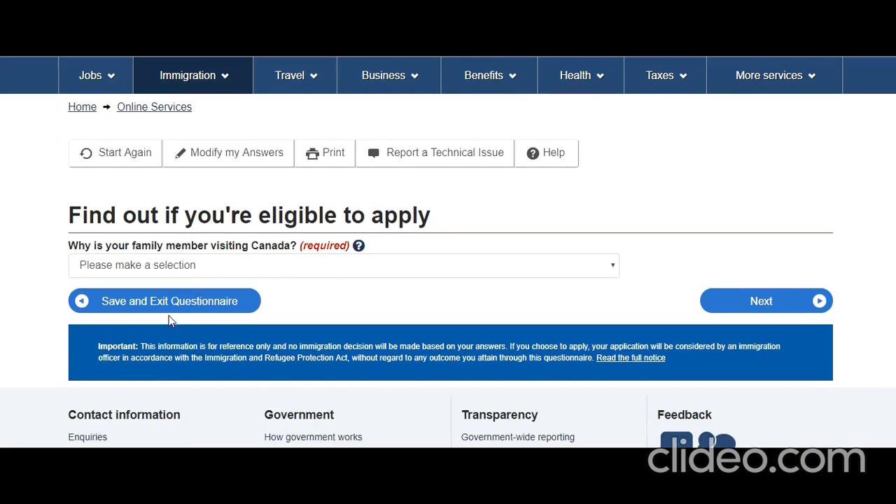
pyautogui.click(316, 270)
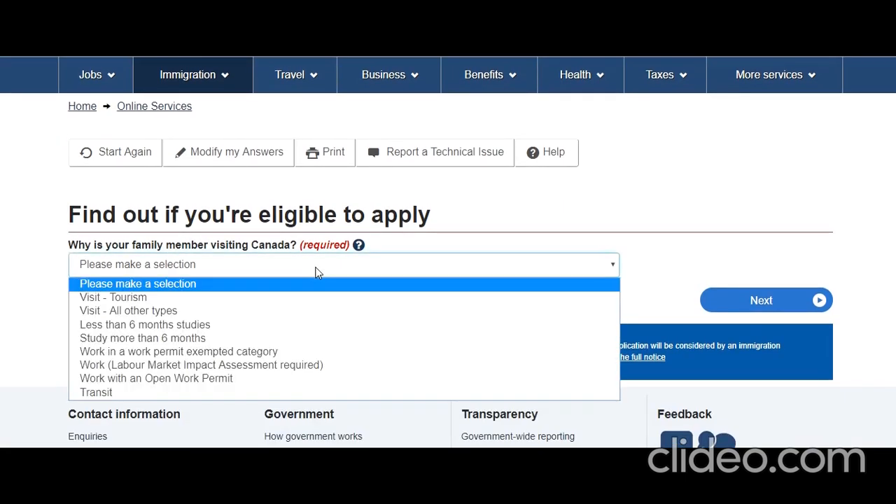
pyautogui.click(274, 311)
pyautogui.click(749, 308)
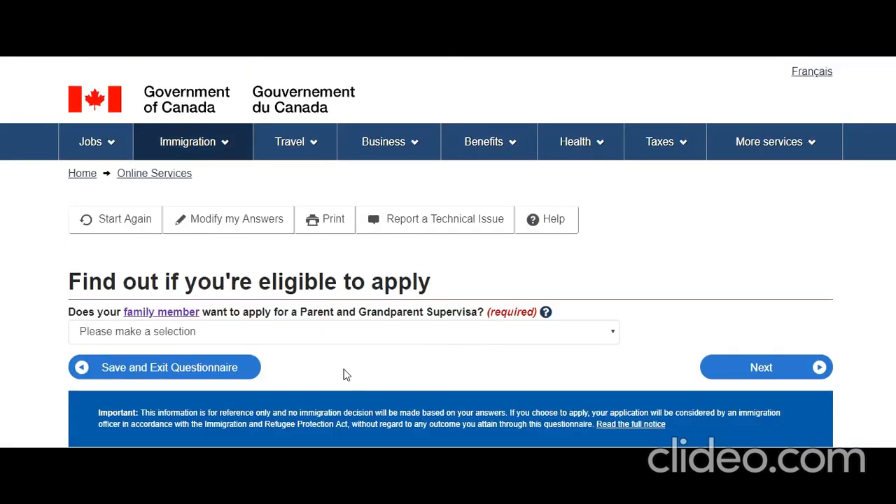
pyautogui.scroll(-1, 334, 355)
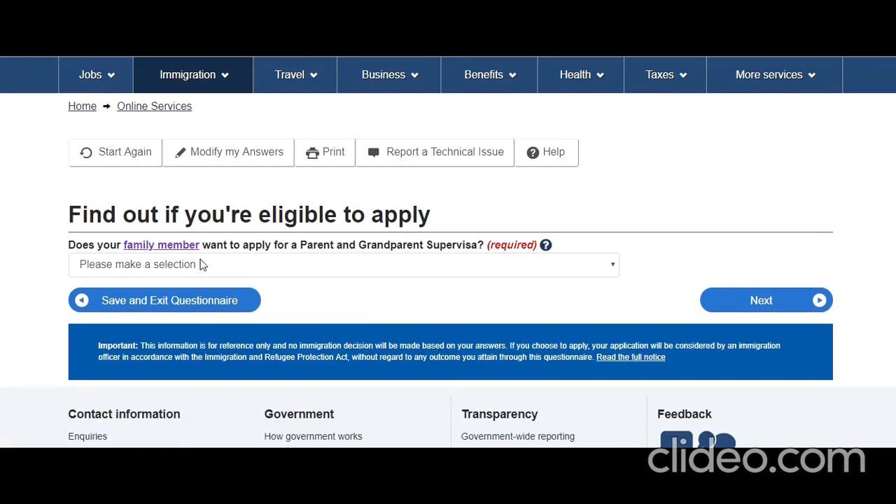
pyautogui.click(338, 266)
pyautogui.click(299, 299)
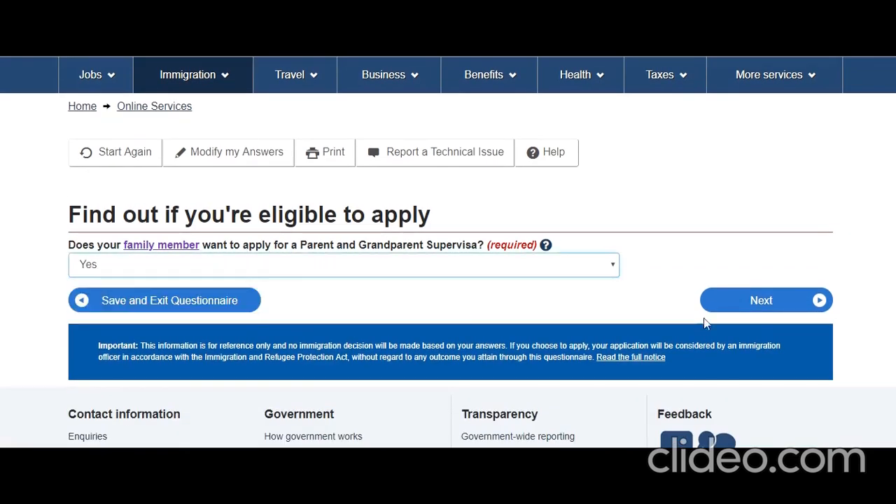
pyautogui.click(771, 310)
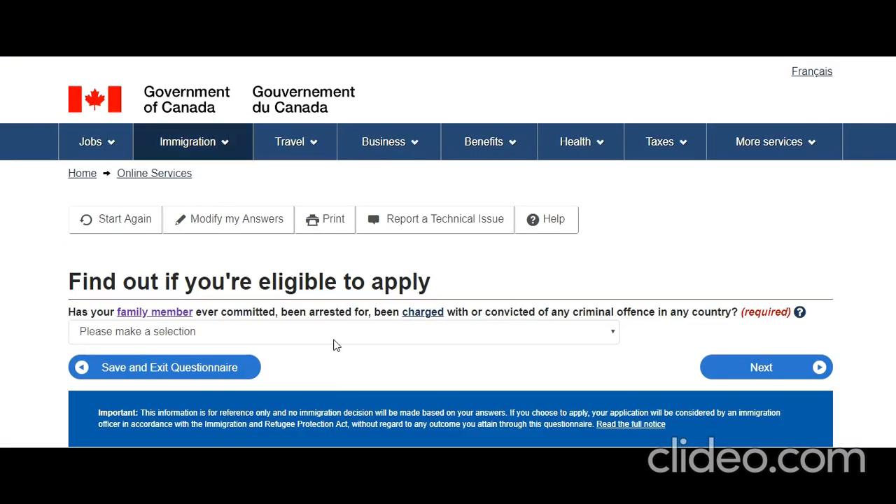
# Step: Answer No to criminal offences, Yes to a recent medical exam, No to previous biometrics
pyautogui.click(350, 334)
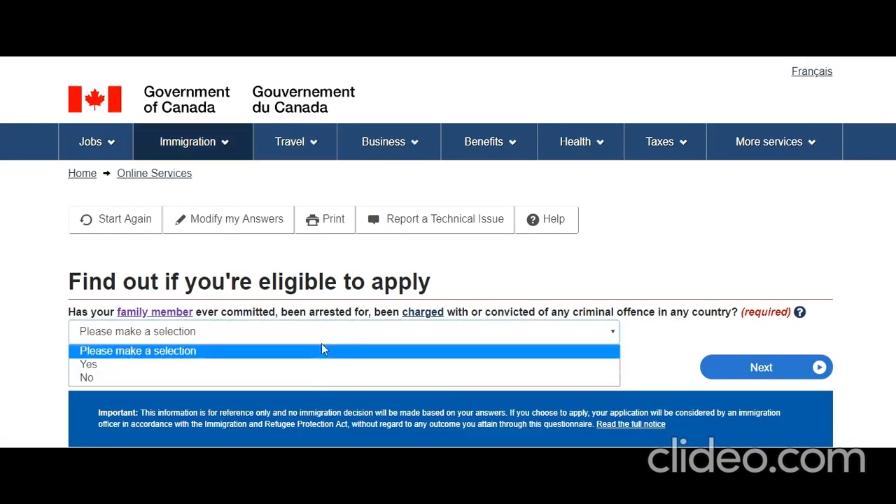
pyautogui.click(298, 378)
pyautogui.click(761, 369)
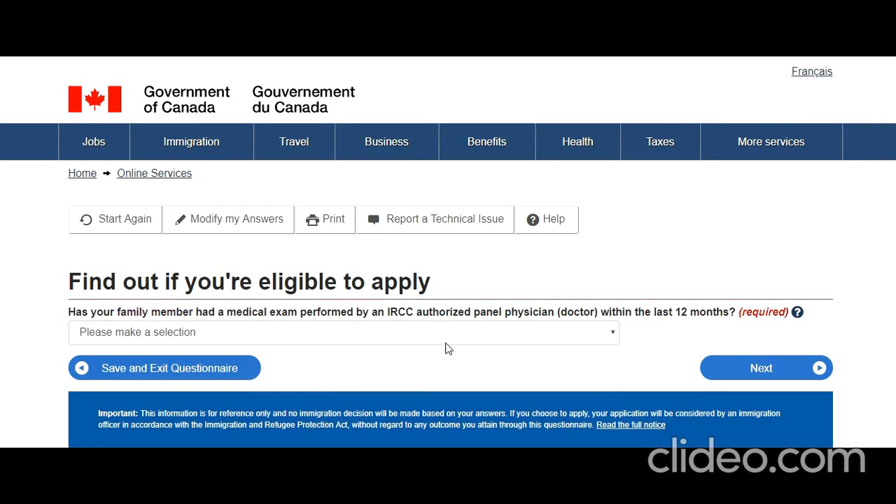
pyautogui.click(341, 332)
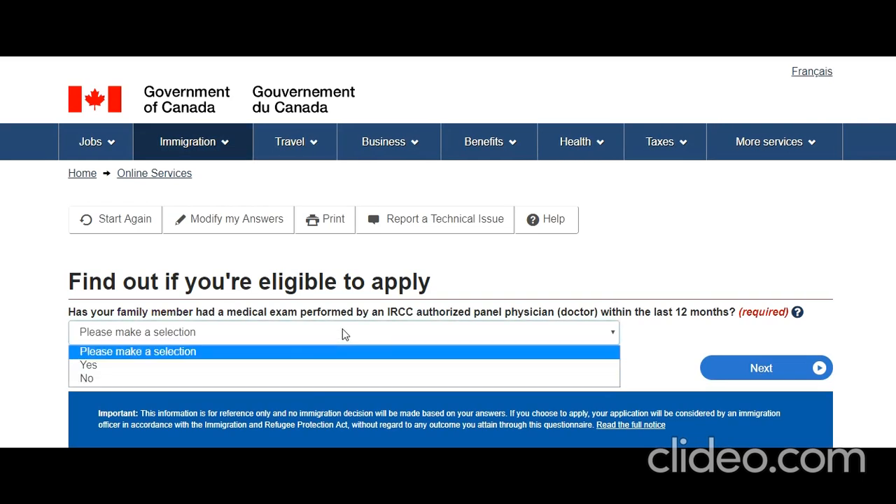
pyautogui.click(317, 369)
pyautogui.click(727, 369)
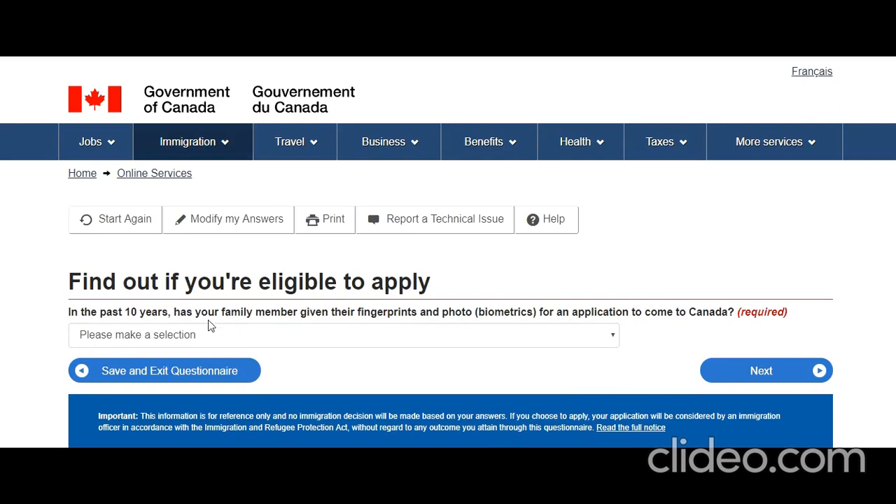
pyautogui.click(393, 336)
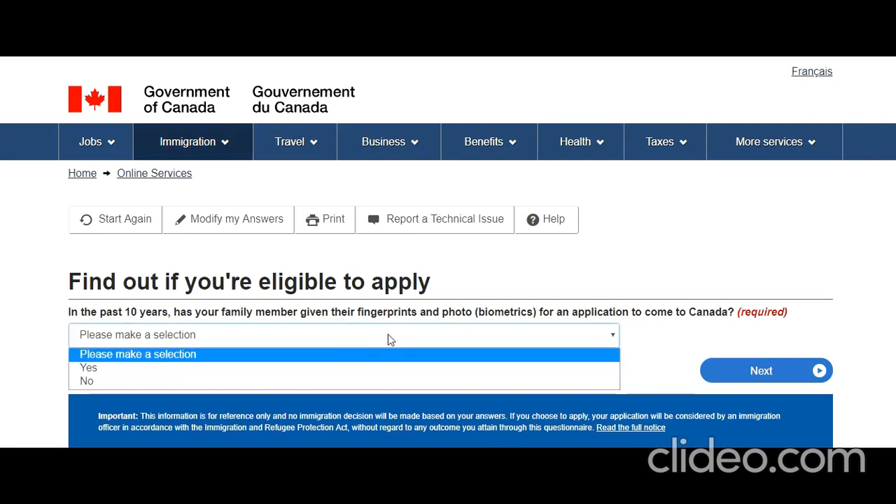
pyautogui.click(315, 379)
pyautogui.click(721, 371)
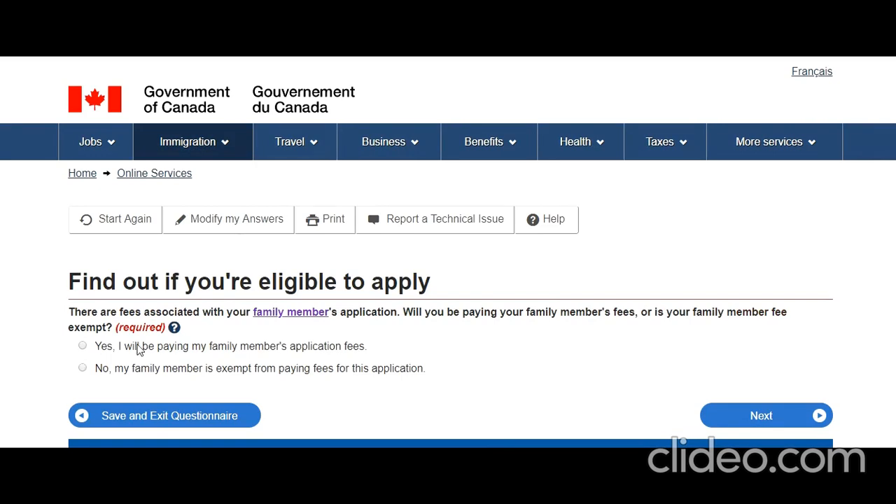
# Step: State you will pay the family member's fees and answer No to another family member
pyautogui.click(83, 346)
pyautogui.click(766, 414)
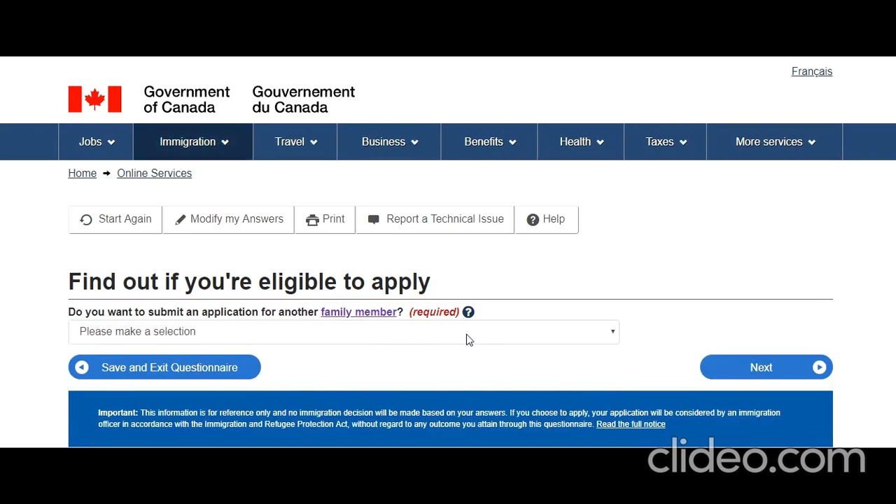
pyautogui.click(466, 334)
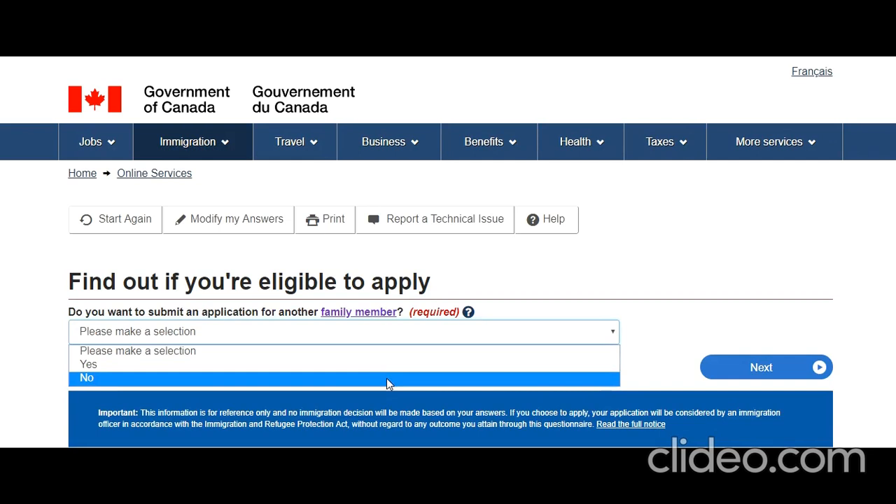
pyautogui.click(387, 378)
pyautogui.click(709, 374)
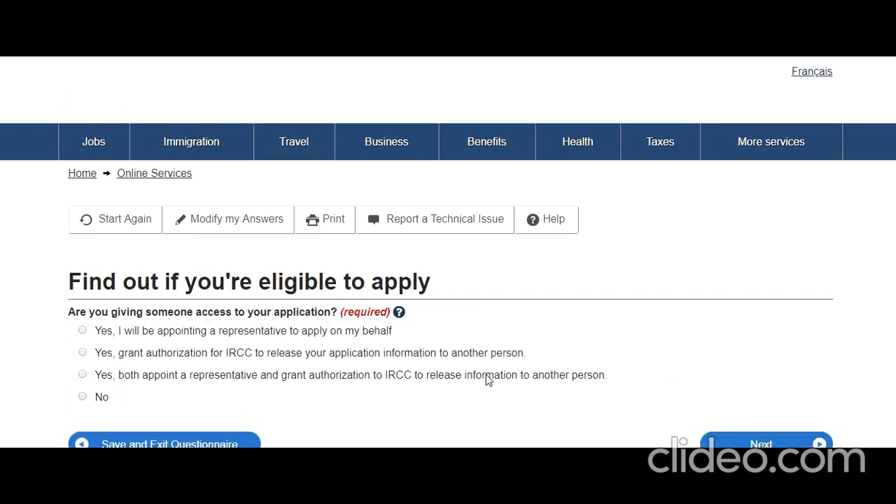
# Step: Answer No to giving anyone access and to previous biometrics, and choose paying your own fees
pyautogui.click(83, 397)
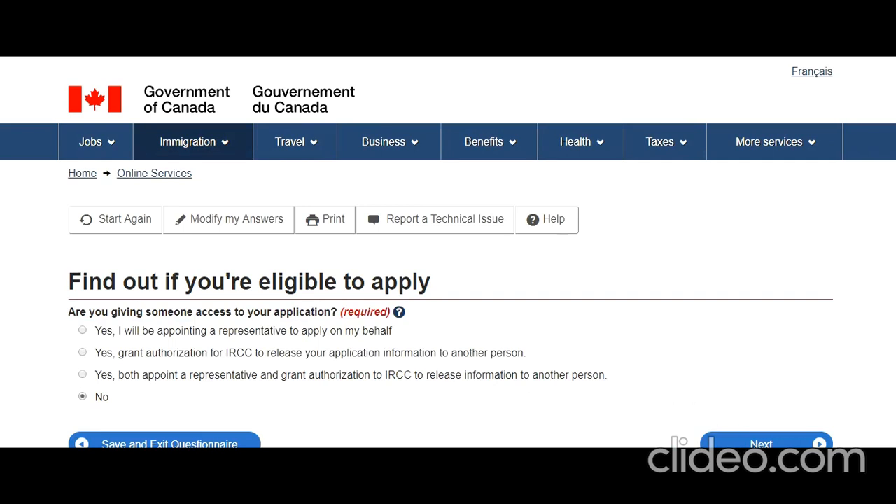
pyautogui.click(754, 444)
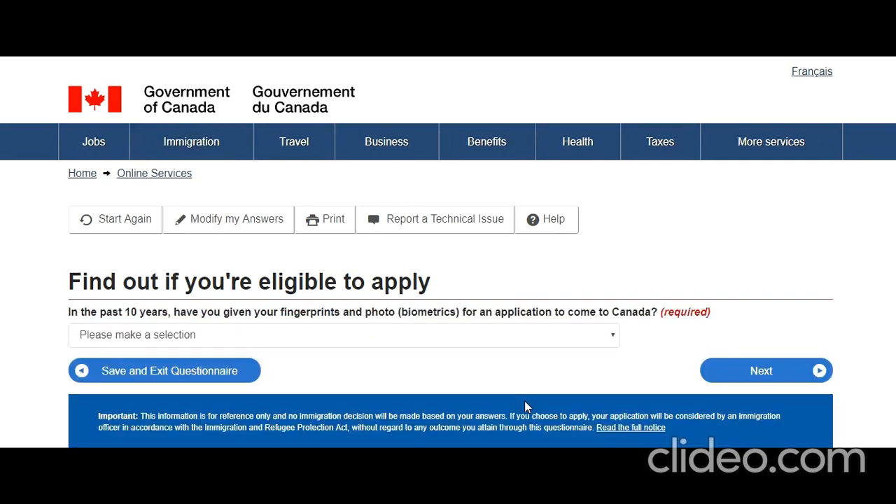
pyautogui.click(406, 335)
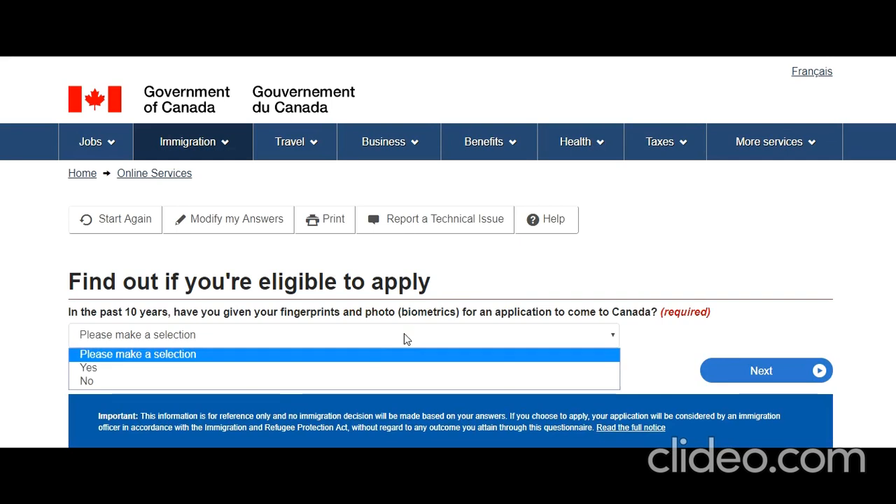
pyautogui.click(353, 380)
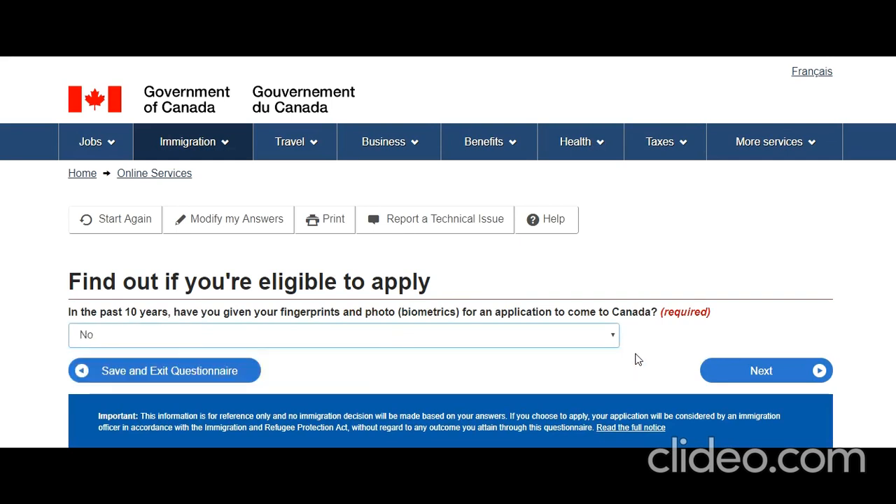
pyautogui.click(752, 379)
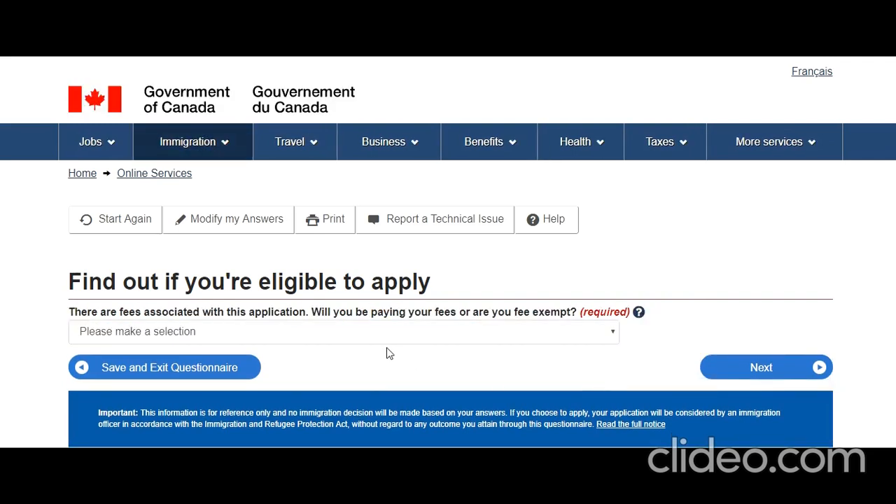
pyautogui.click(309, 341)
pyautogui.click(294, 364)
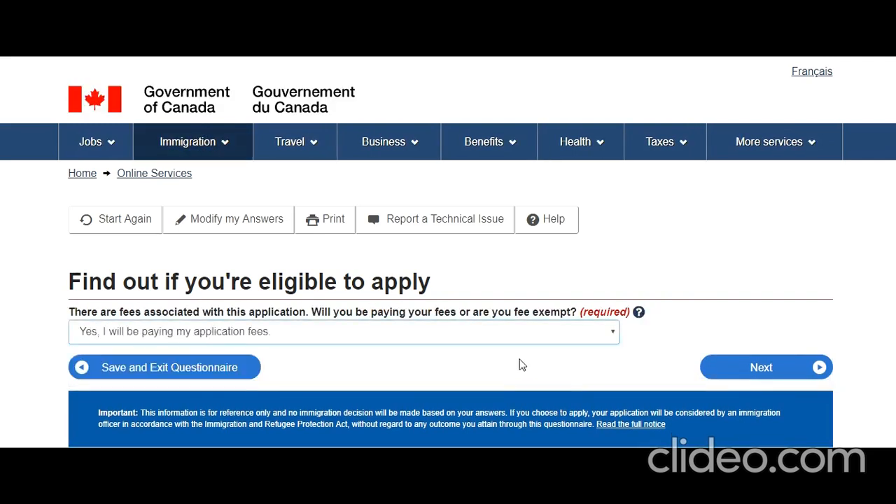
# Step: Answer Yes to making digital copies and Yes to paying fees online, then advance to review
pyautogui.click(735, 376)
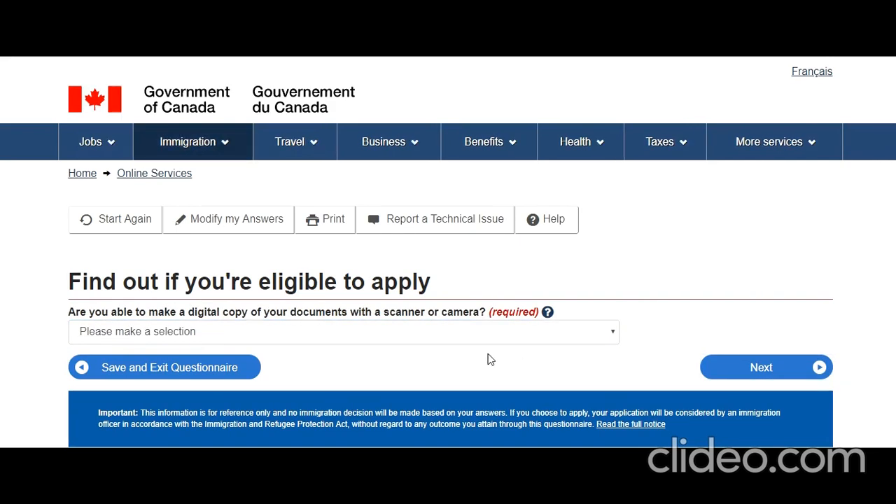
pyautogui.click(425, 337)
pyautogui.click(409, 365)
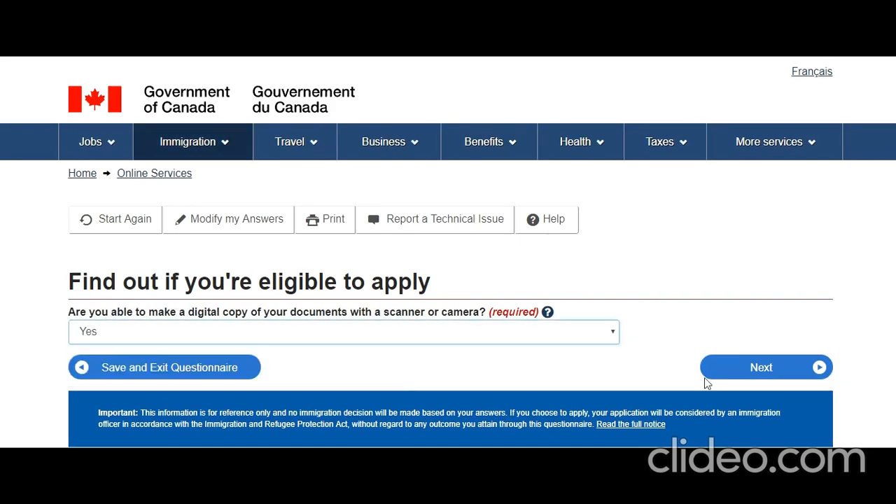
pyautogui.click(769, 369)
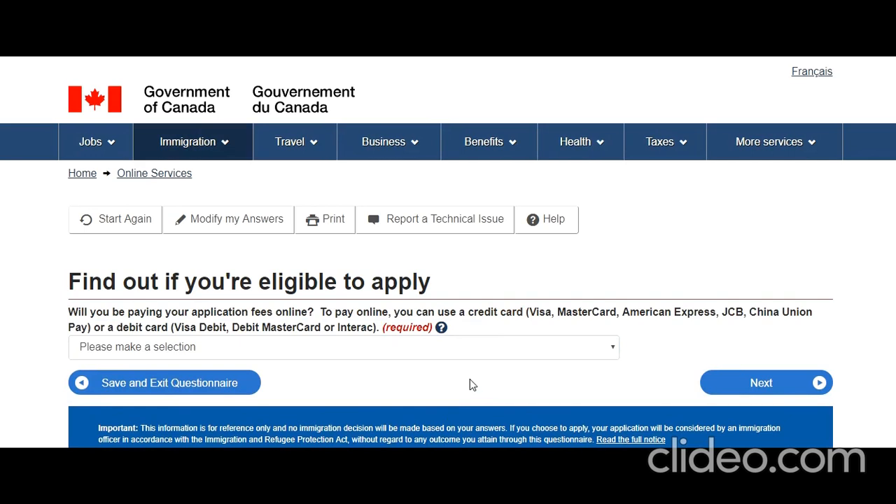
pyautogui.click(383, 355)
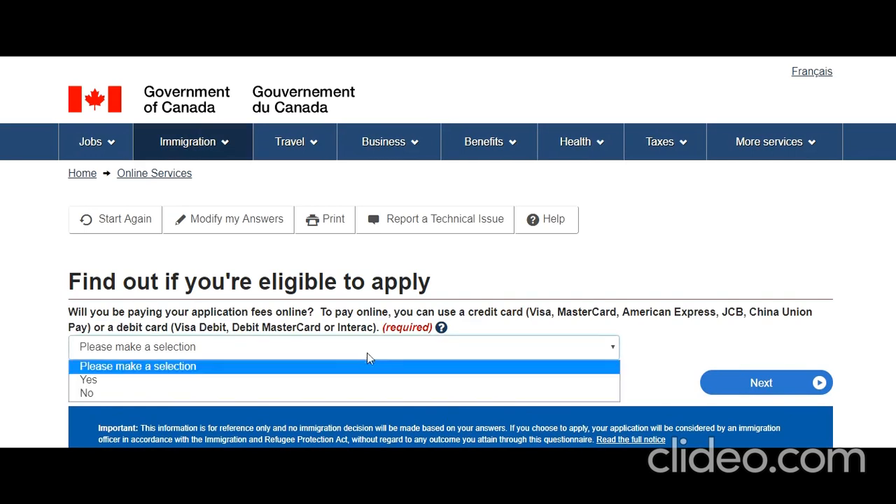
pyautogui.click(336, 376)
pyautogui.click(755, 383)
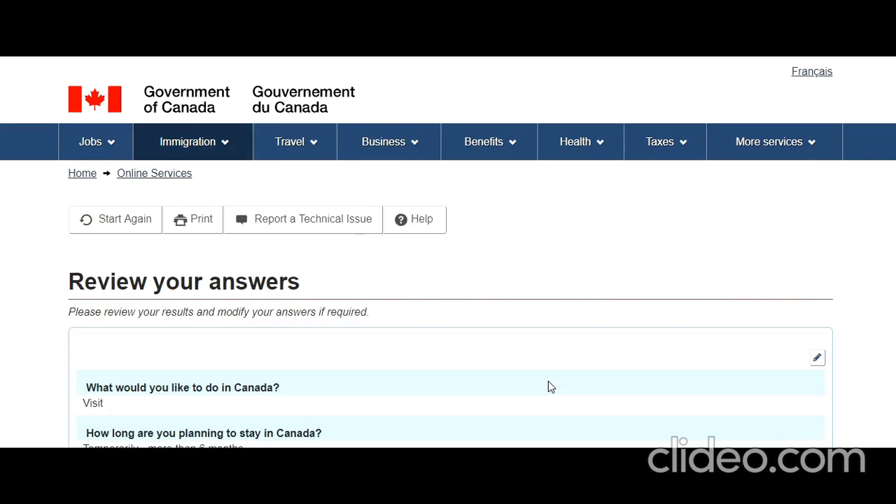
# Step: Accept the reviewed answers and pass the four-step submission overview to Your document checklist
pyautogui.scroll(-9, 548, 382)
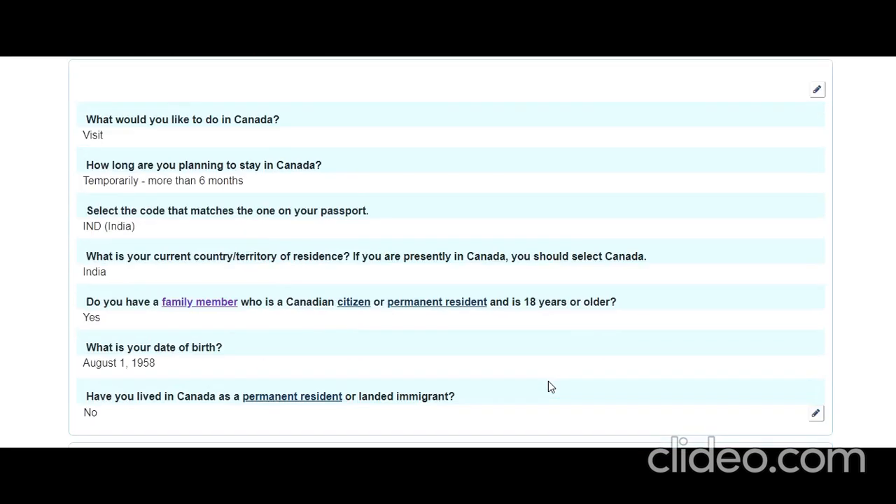
pyautogui.scroll(-10, 549, 382)
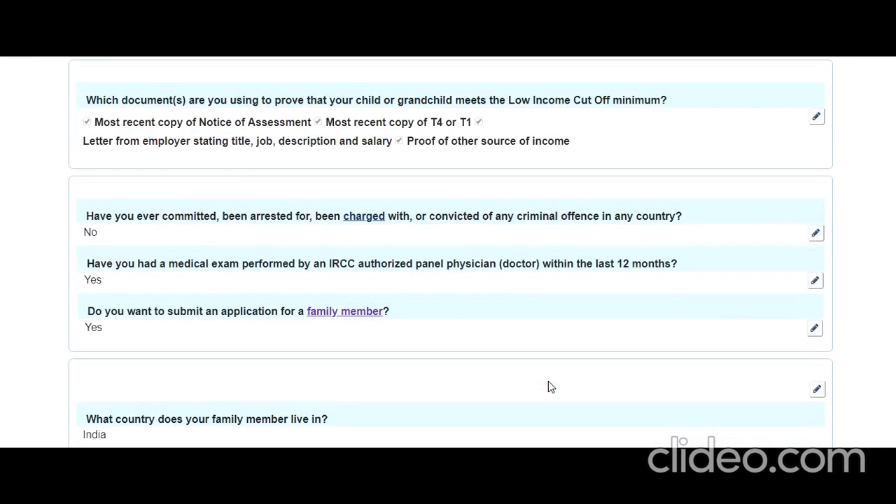
pyautogui.scroll(-12, 548, 382)
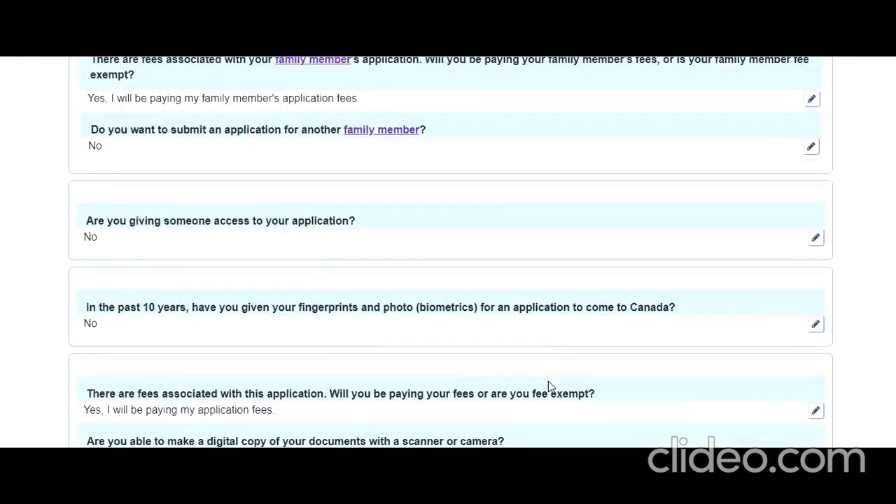
pyautogui.click(756, 292)
pyautogui.scroll(-8, 562, 349)
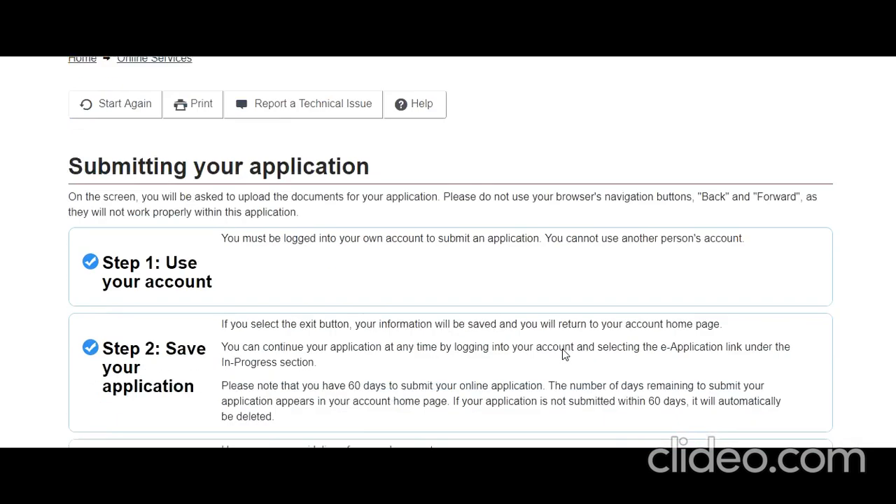
pyautogui.scroll(3, 563, 350)
pyautogui.scroll(-9, 564, 352)
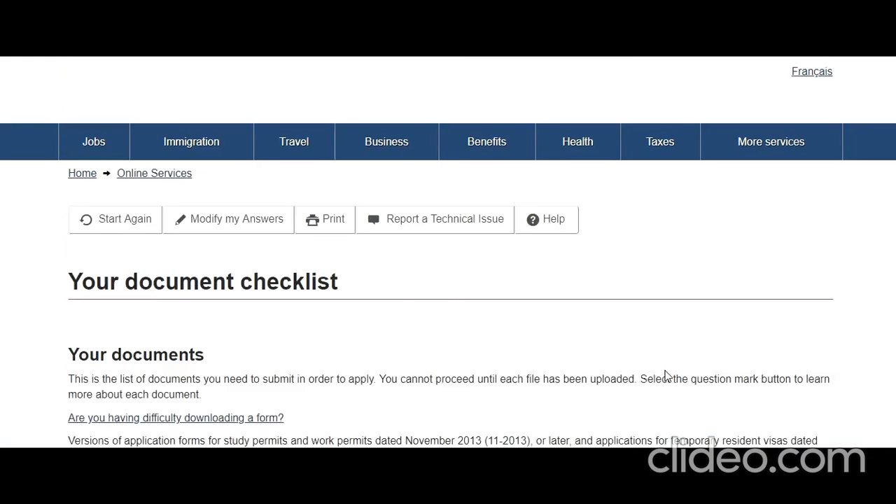
pyautogui.scroll(-1, 665, 371)
pyautogui.scroll(-4, 667, 376)
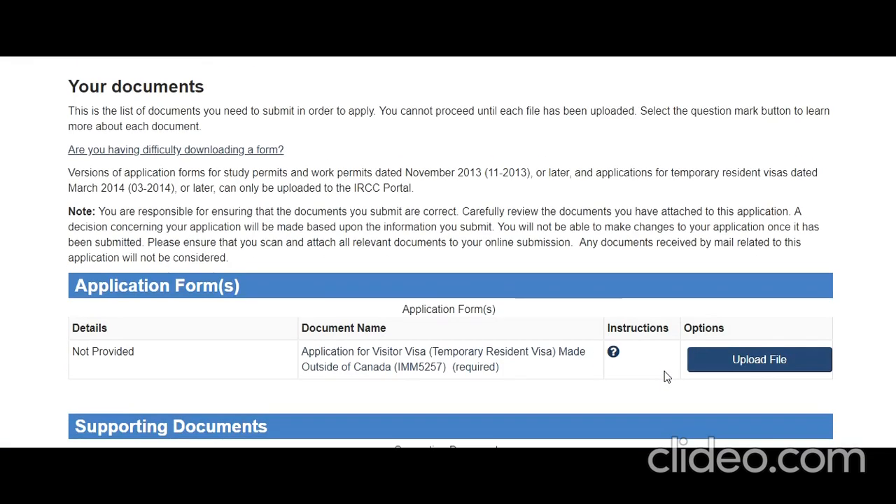
pyautogui.scroll(-8, 667, 377)
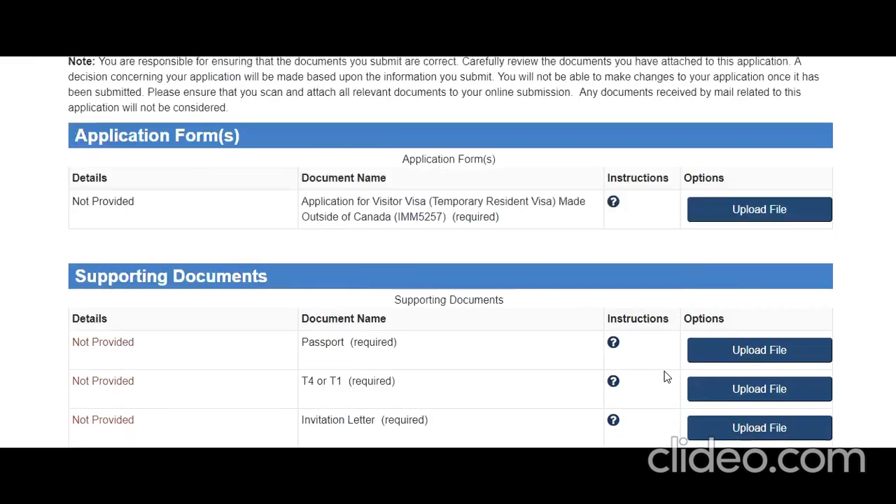
pyautogui.scroll(-4, 666, 377)
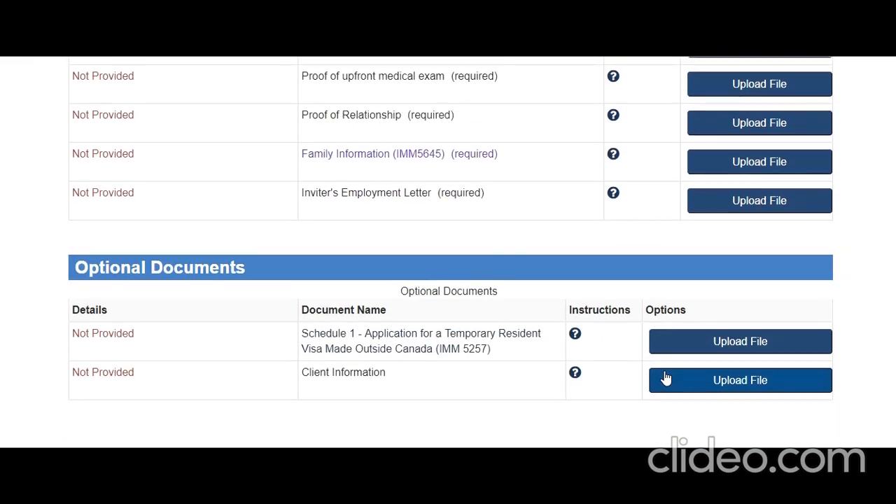
pyautogui.scroll(-3, 667, 376)
pyautogui.scroll(-15, 666, 377)
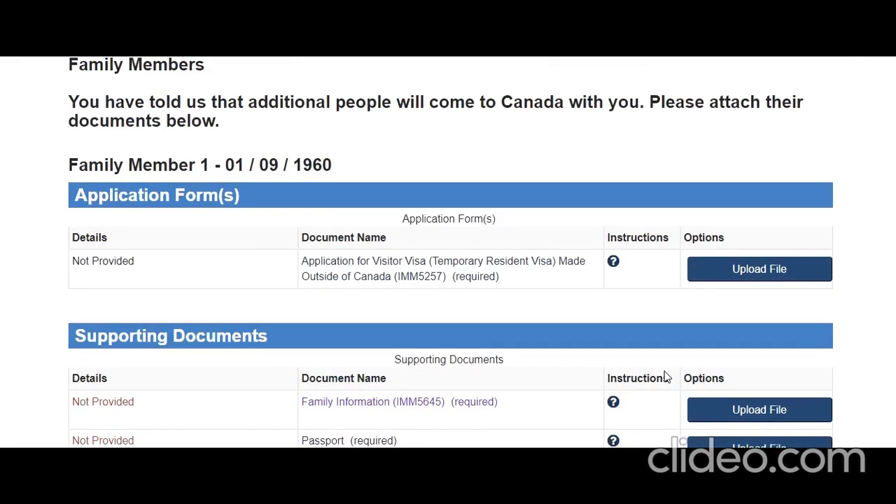
pyautogui.scroll(4, 667, 377)
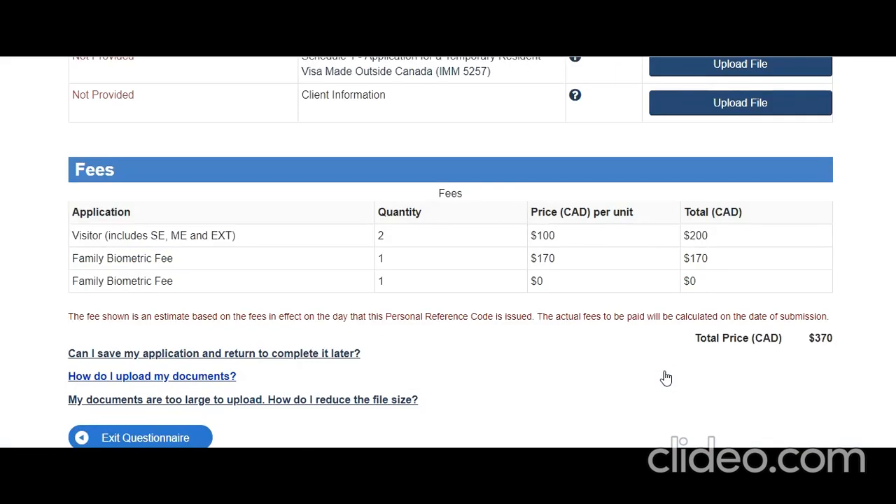
pyautogui.scroll(20, 667, 378)
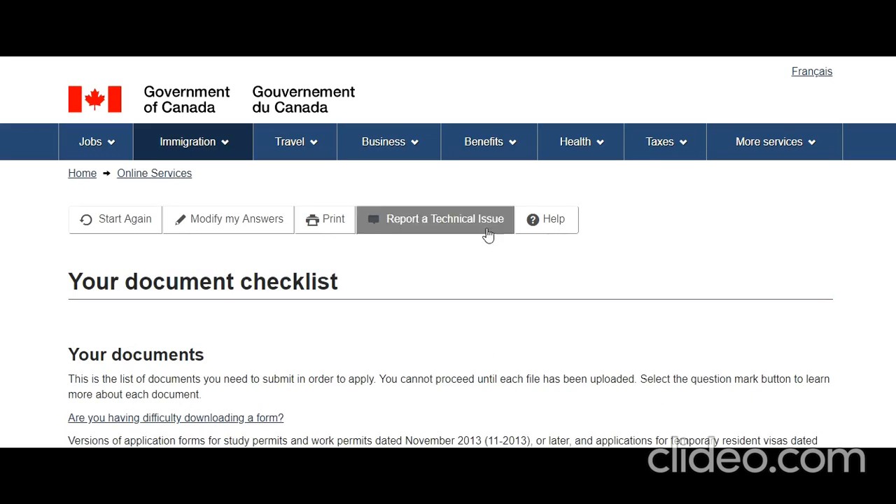
pyautogui.scroll(-5, 550, 272)
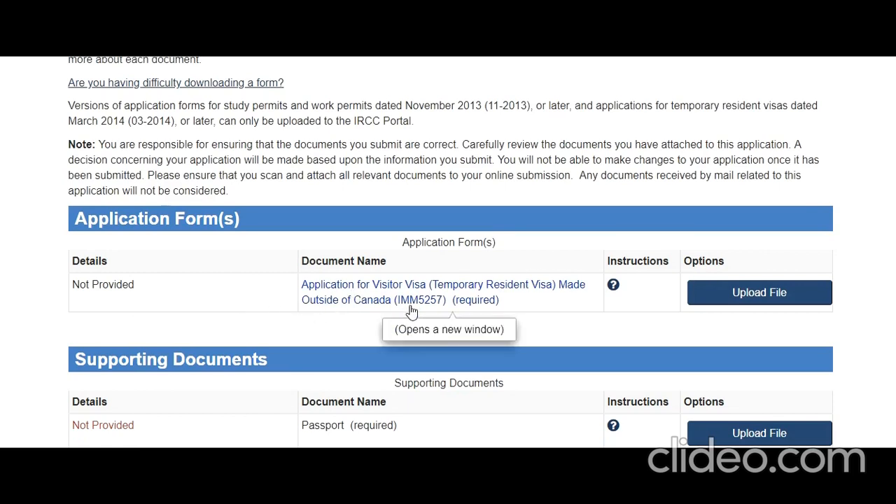
pyautogui.scroll(-3, 254, 352)
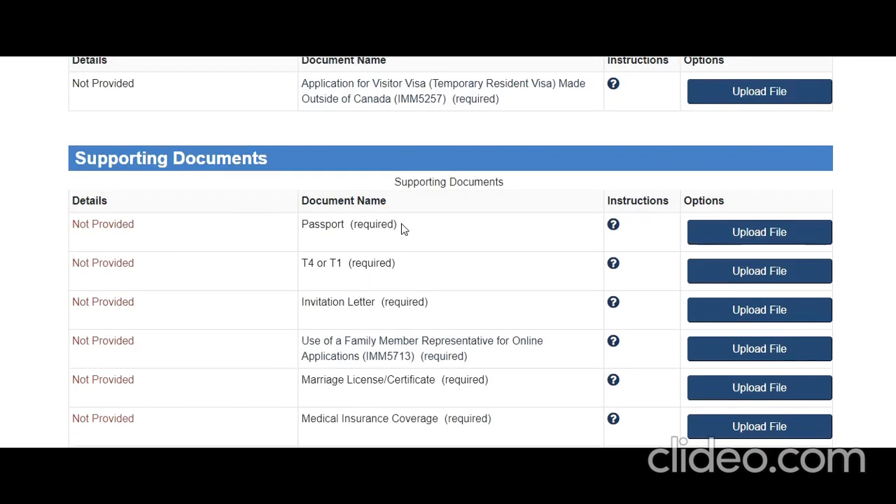
pyautogui.scroll(4, 392, 264)
pyautogui.scroll(-3, 398, 272)
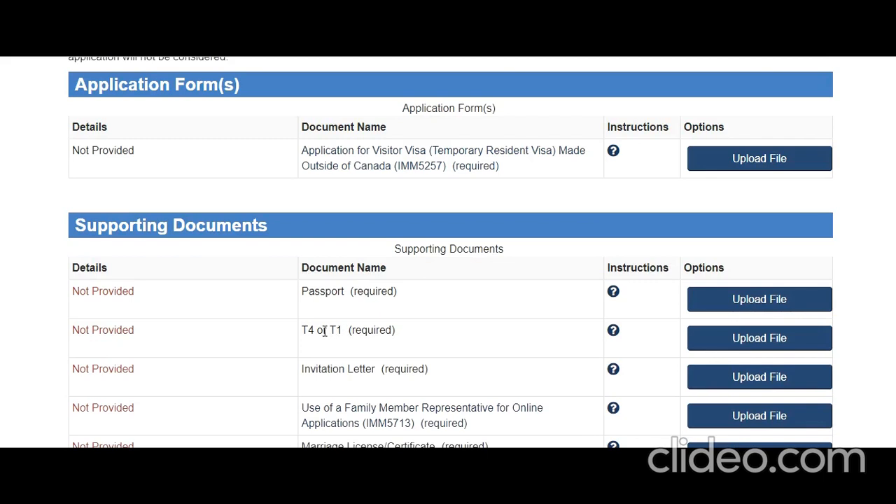
pyautogui.scroll(-2, 375, 334)
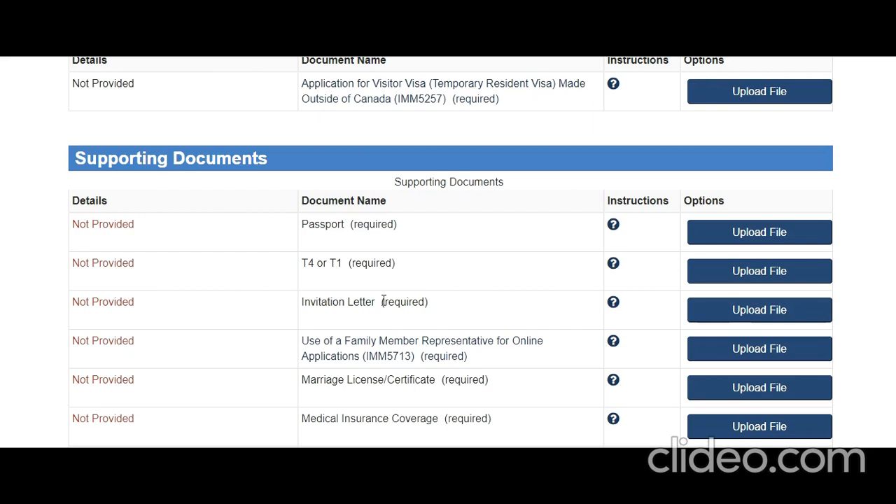
pyautogui.scroll(-2, 384, 304)
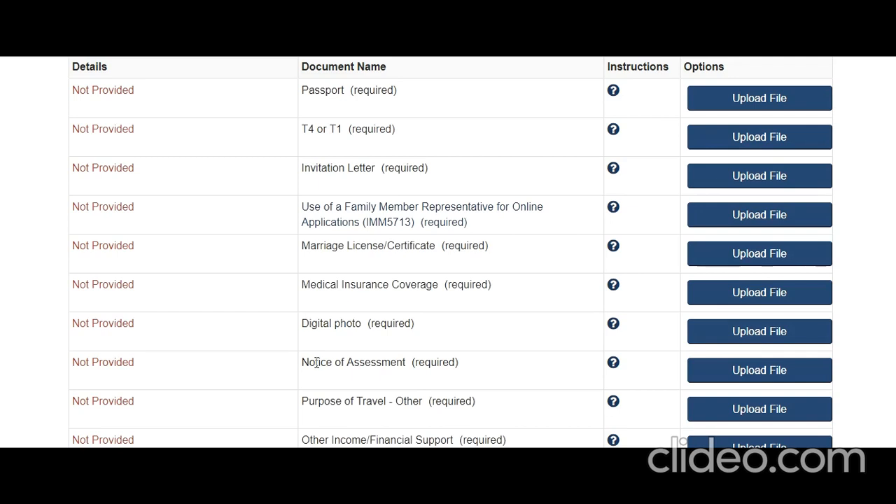
pyautogui.scroll(-2, 316, 364)
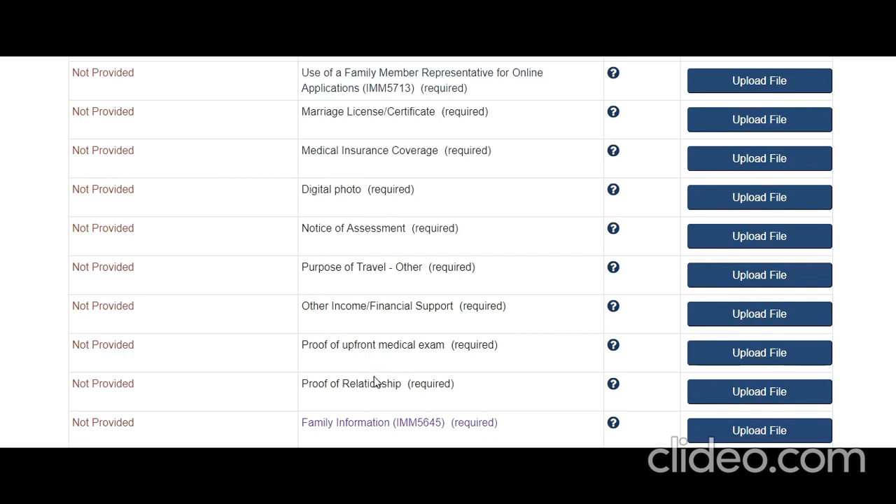
pyautogui.scroll(-2, 390, 399)
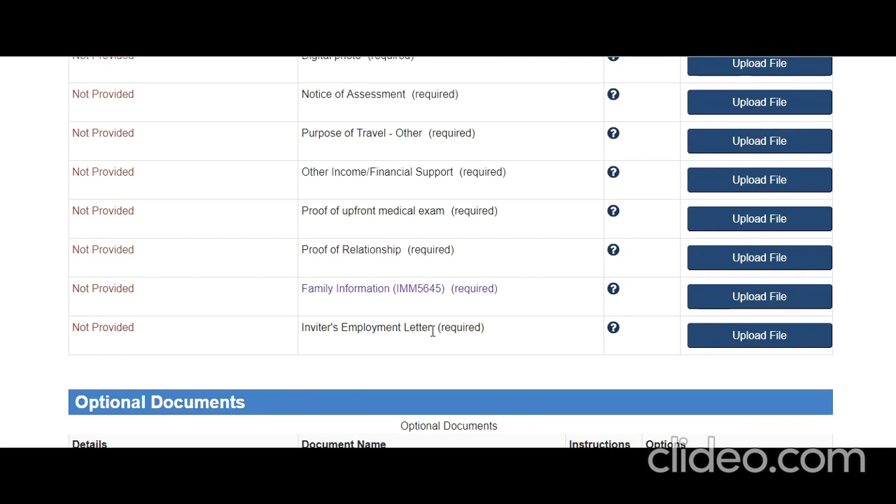
# Step: Read through the checklist's Inviter's Employment Letter and Family Members requirements
pyautogui.moveTo(432, 331); pyautogui.dragTo(349, 339)
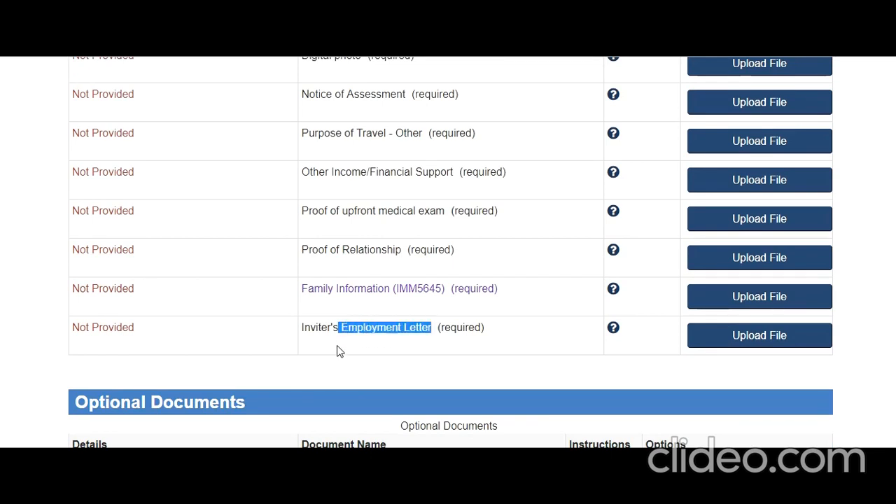
pyautogui.click(339, 348)
pyautogui.scroll(-2, 339, 348)
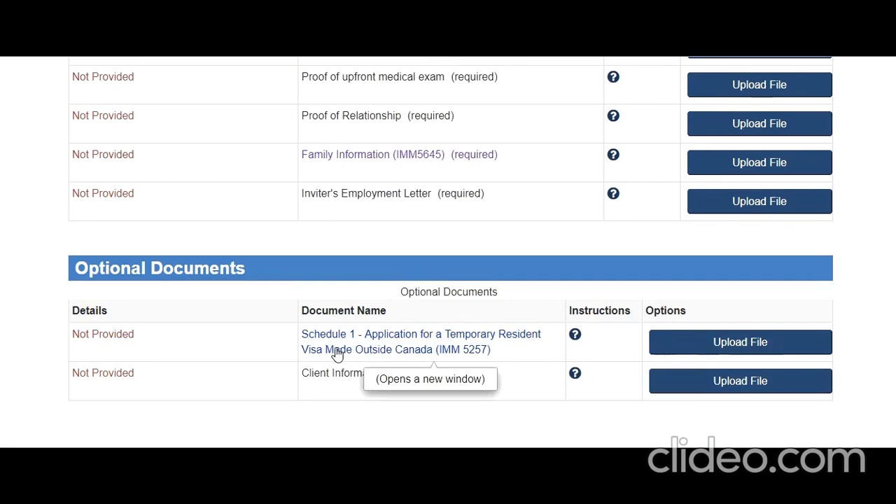
pyautogui.scroll(-2, 315, 336)
pyautogui.scroll(-2, 372, 275)
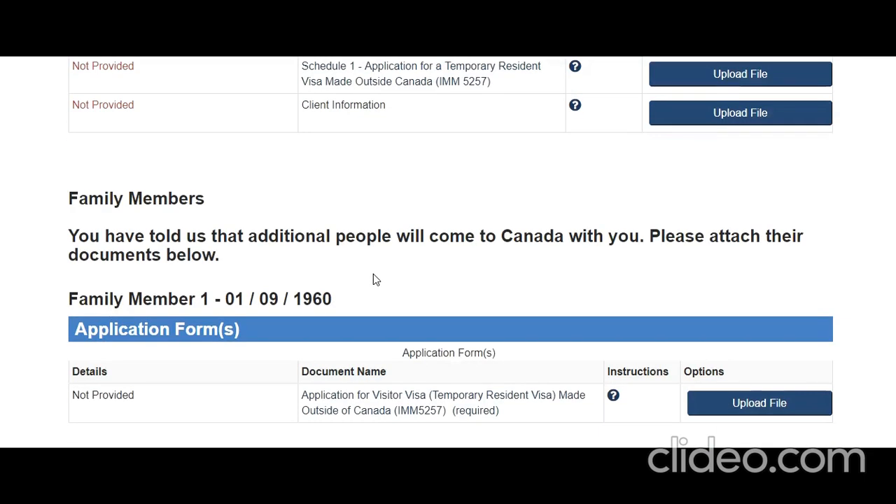
pyautogui.moveTo(148, 242); pyautogui.dragTo(325, 240)
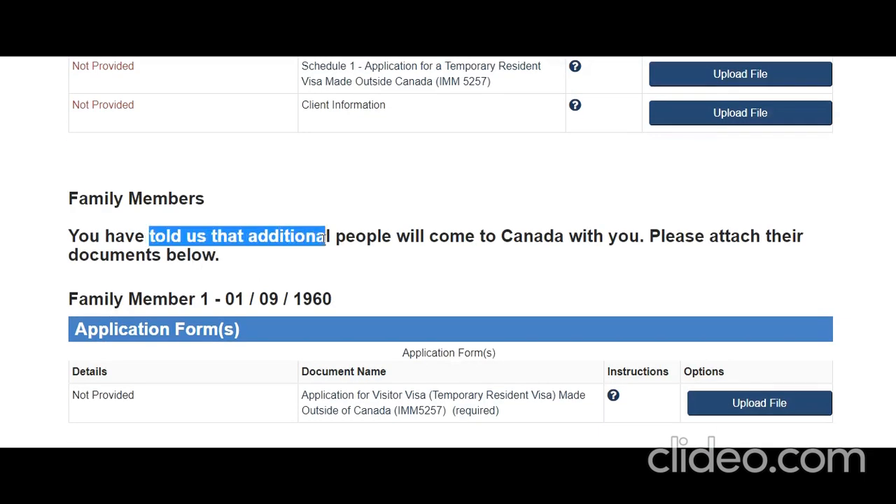
pyautogui.click(243, 270)
pyautogui.moveTo(70, 200); pyautogui.dragTo(219, 256)
# Step: Open the Application for Visitor Visa (IMM5257) PDF form from the checklist
pyautogui.scroll(-2, 294, 271)
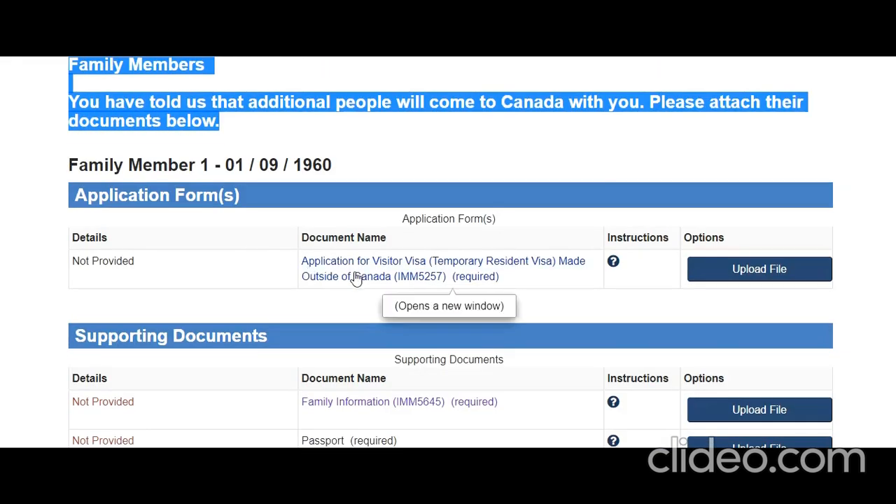
pyautogui.scroll(-2, 356, 278)
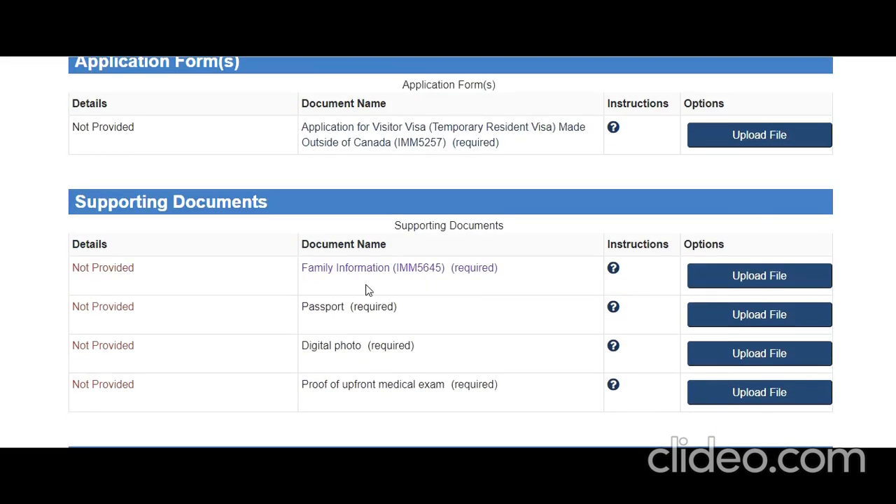
pyautogui.scroll(-3, 366, 288)
pyautogui.scroll(3, 367, 287)
pyautogui.scroll(1, 410, 287)
pyautogui.scroll(5, 410, 288)
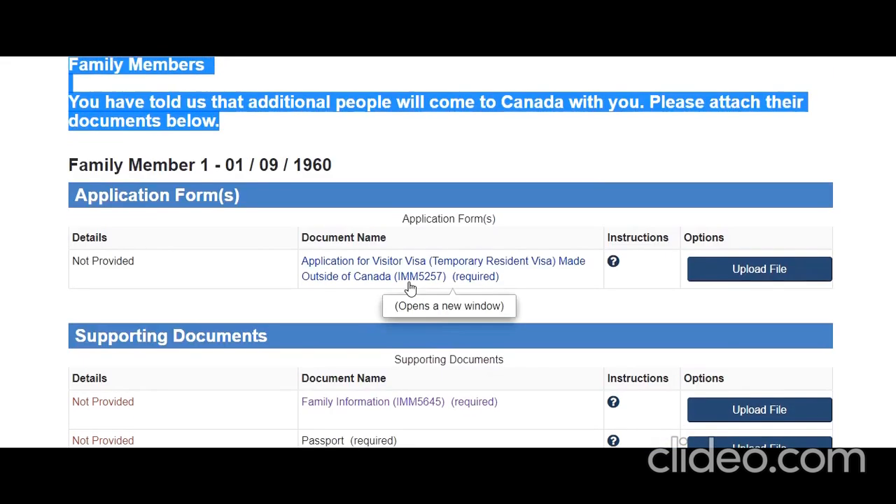
pyautogui.scroll(15, 411, 287)
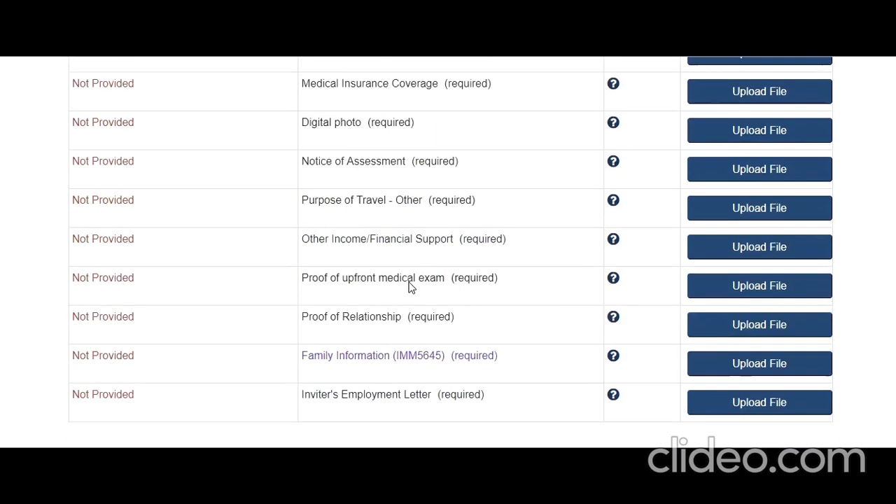
pyautogui.scroll(-6, 411, 287)
pyautogui.scroll(-12, 411, 287)
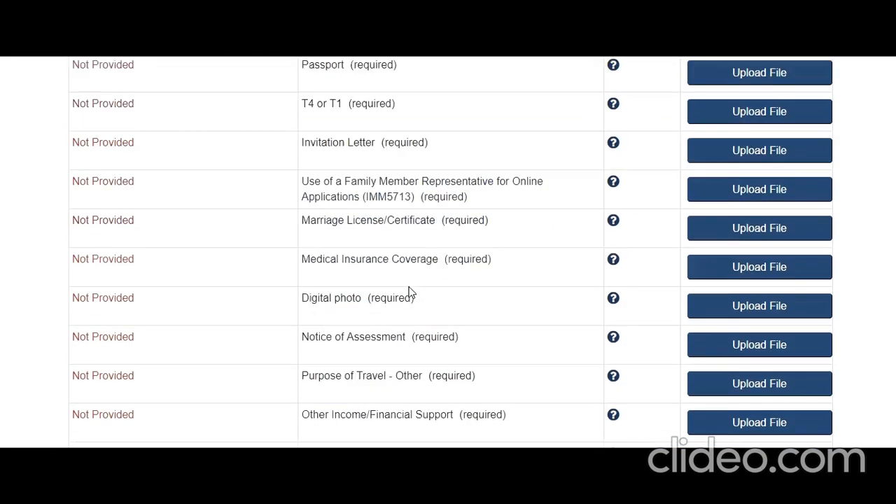
pyautogui.scroll(5, 409, 292)
pyautogui.scroll(1, 410, 292)
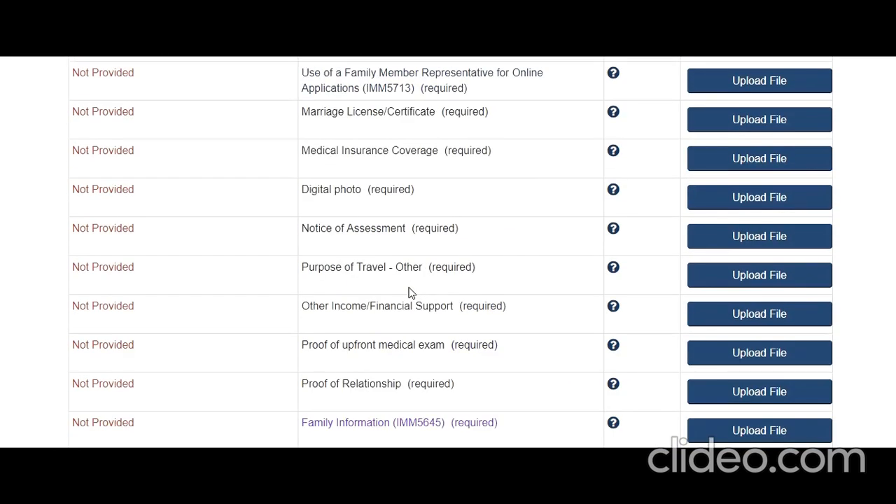
pyautogui.scroll(6, 410, 301)
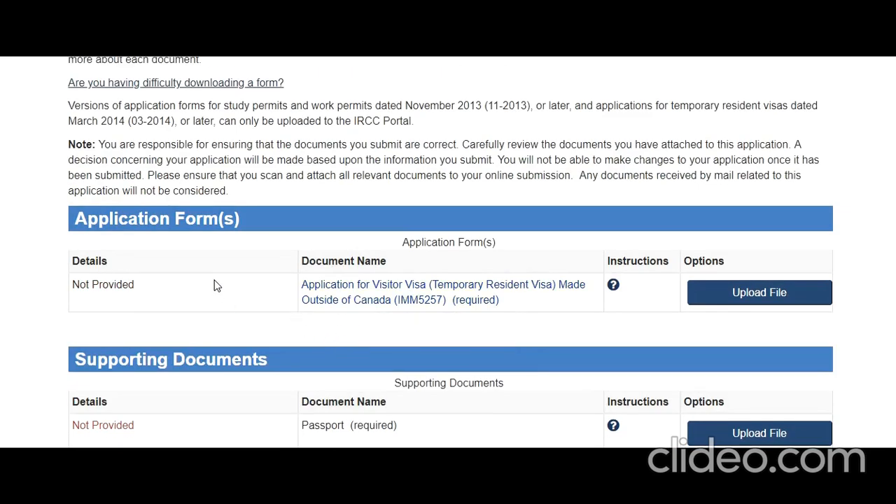
pyautogui.click(412, 292)
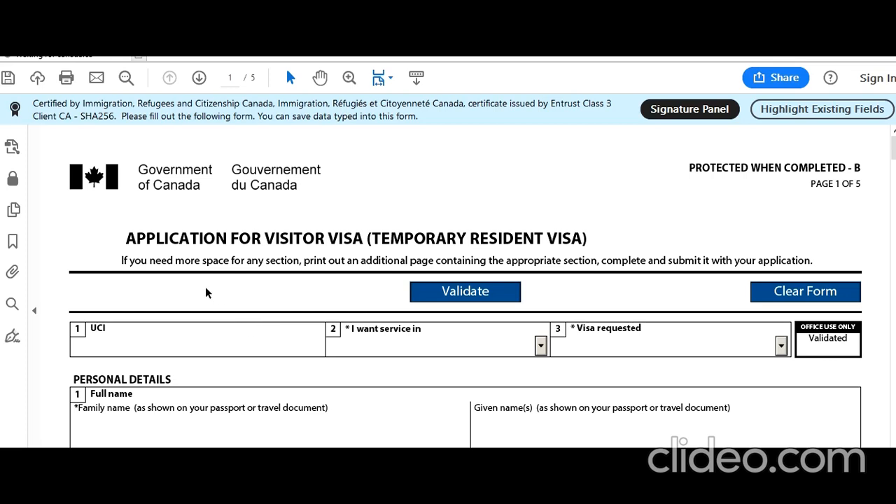
# Step: Select English as the service language and Visitor Visa as the visa requested
pyautogui.scroll(-1, 205, 292)
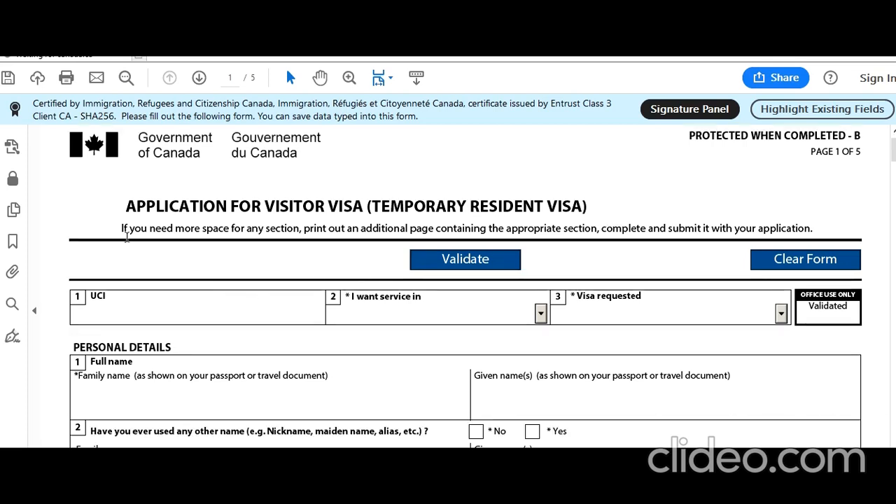
pyautogui.moveTo(122, 229); pyautogui.dragTo(763, 224)
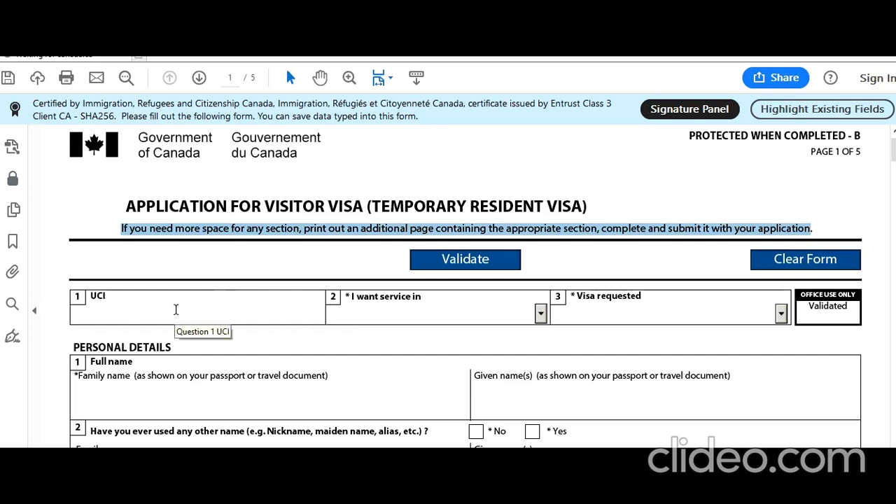
pyautogui.click(215, 306)
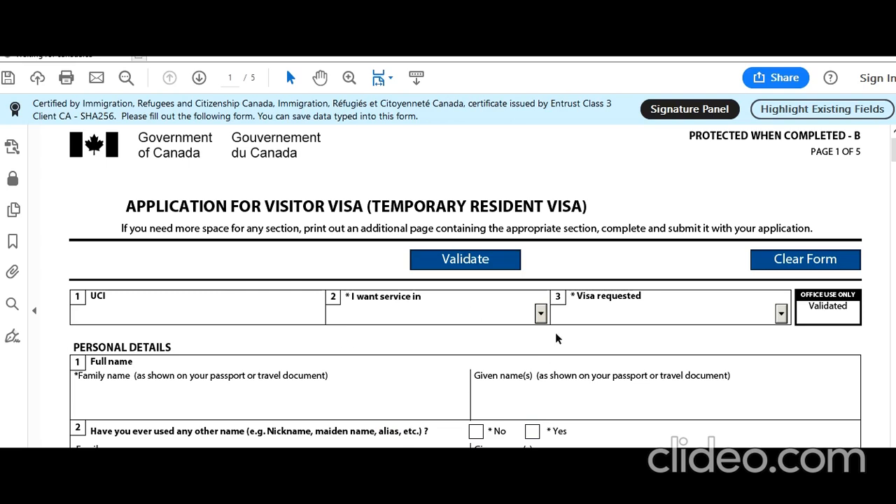
pyautogui.click(541, 314)
pyautogui.click(479, 343)
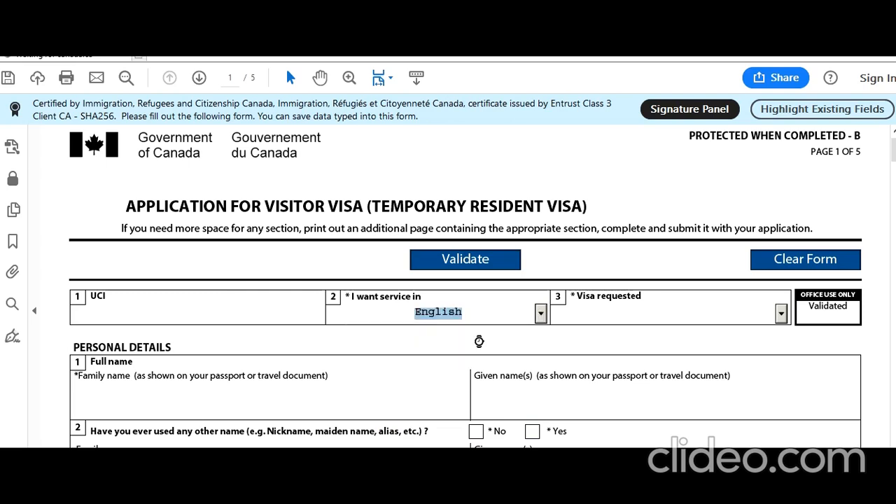
pyautogui.click(781, 314)
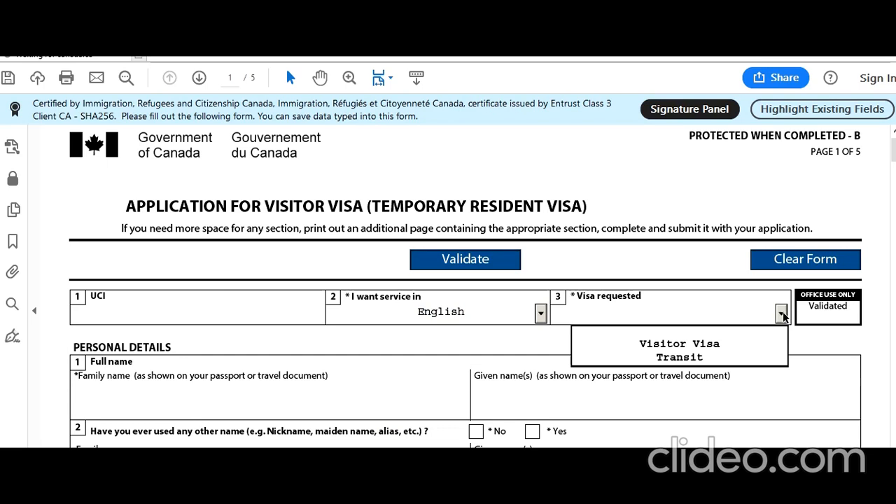
pyautogui.click(717, 348)
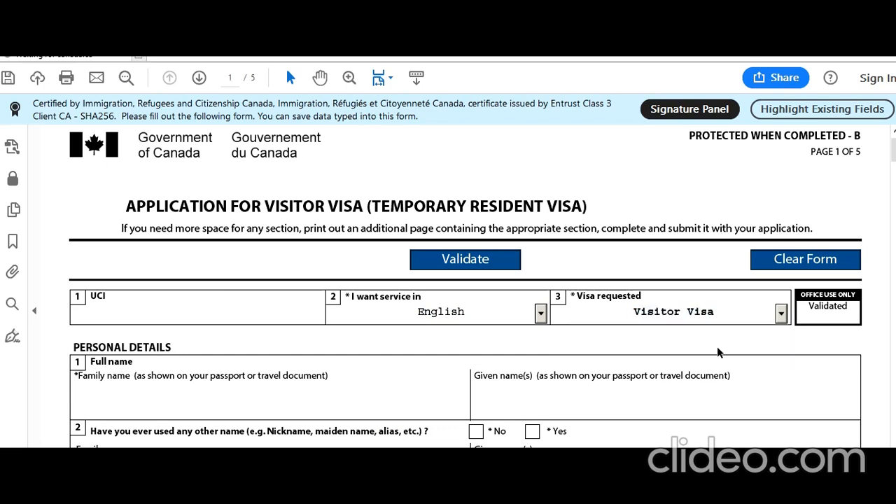
pyautogui.scroll(-3, 196, 314)
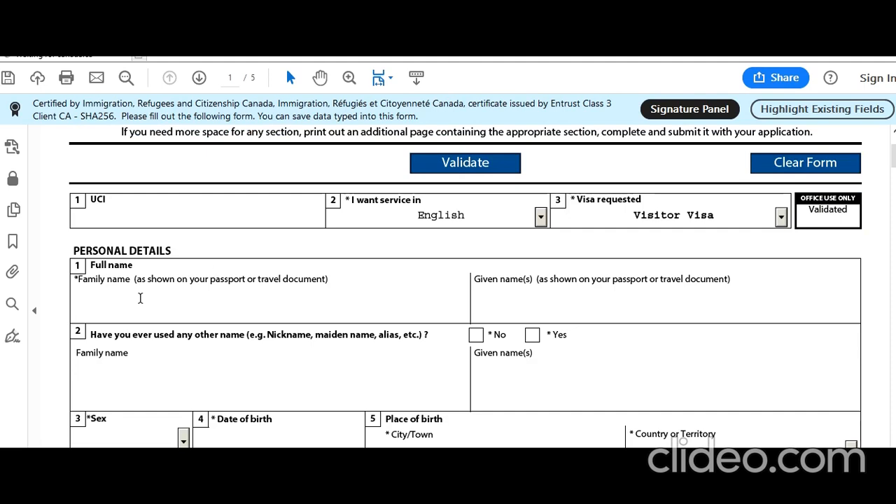
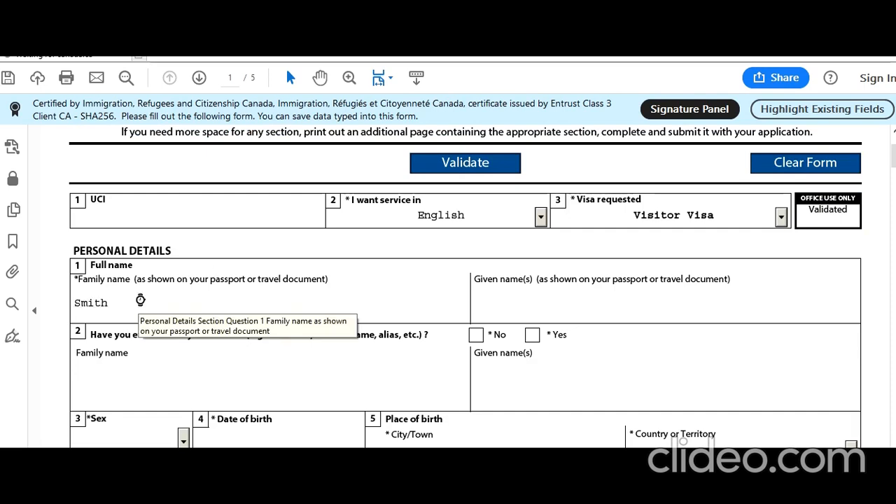
# Step: Enter the applicant's family and given names and answer No to having used other names
pyautogui.press('Tab')
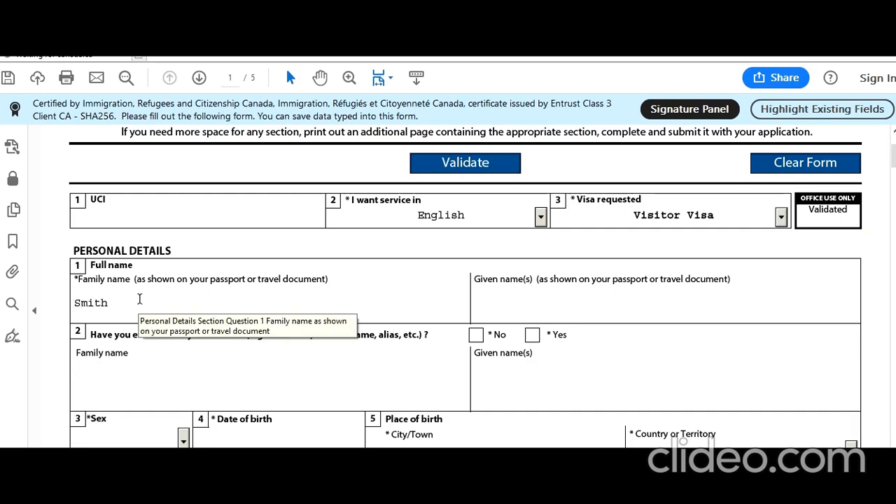
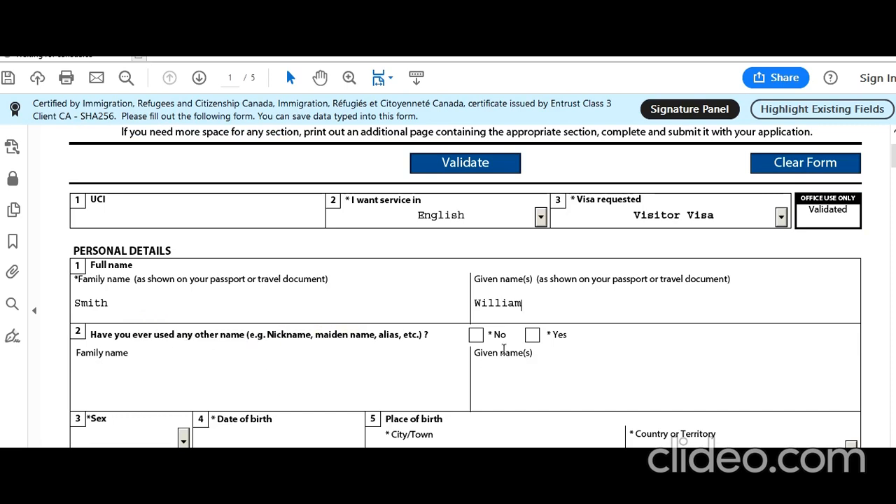
pyautogui.click(477, 335)
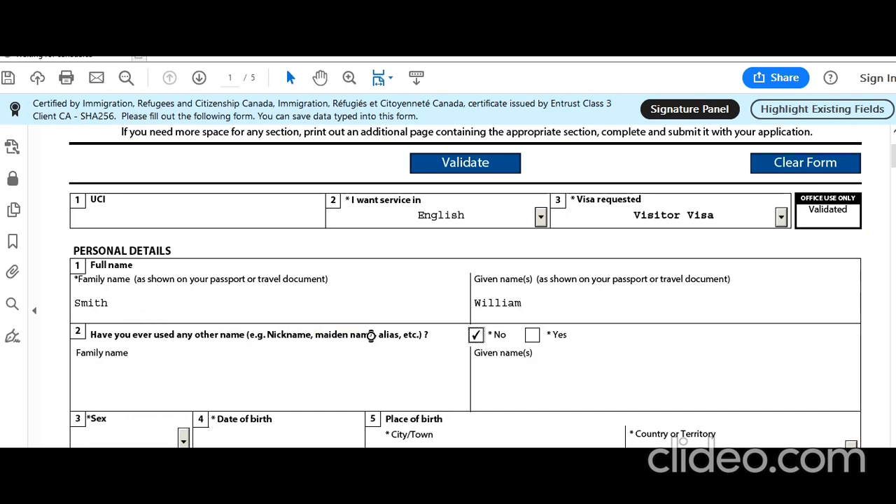
pyautogui.scroll(-3, 367, 336)
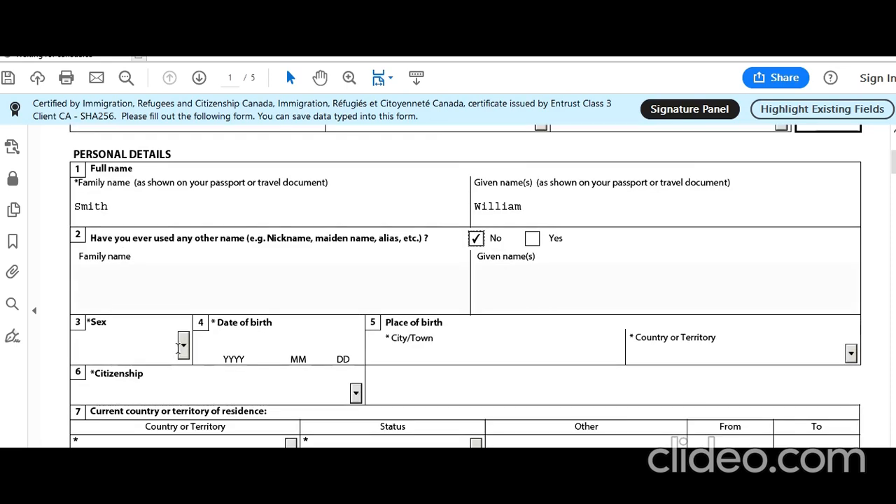
pyautogui.click(183, 348)
pyautogui.click(144, 394)
pyautogui.click(231, 345)
pyautogui.write('1958 ')
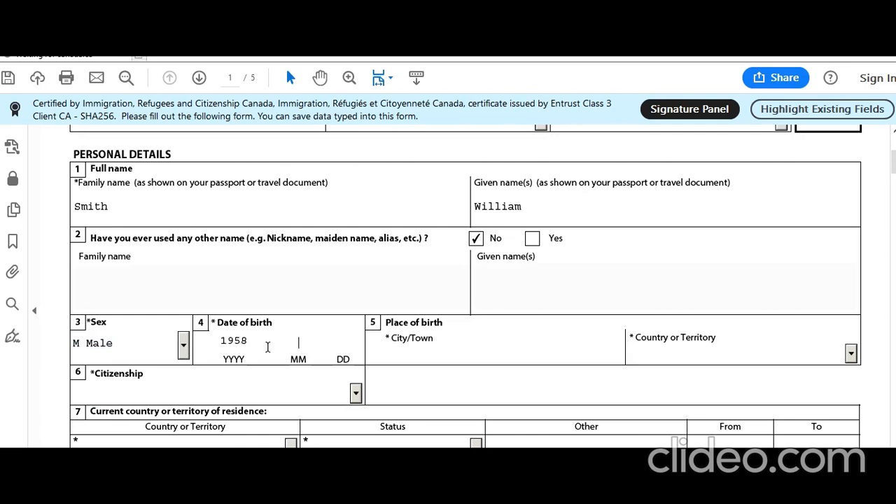
pyautogui.write('08 01')
pyautogui.press('Tab')
pyautogui.write('New Del')
pyautogui.press('Tab')
pyautogui.write('I')
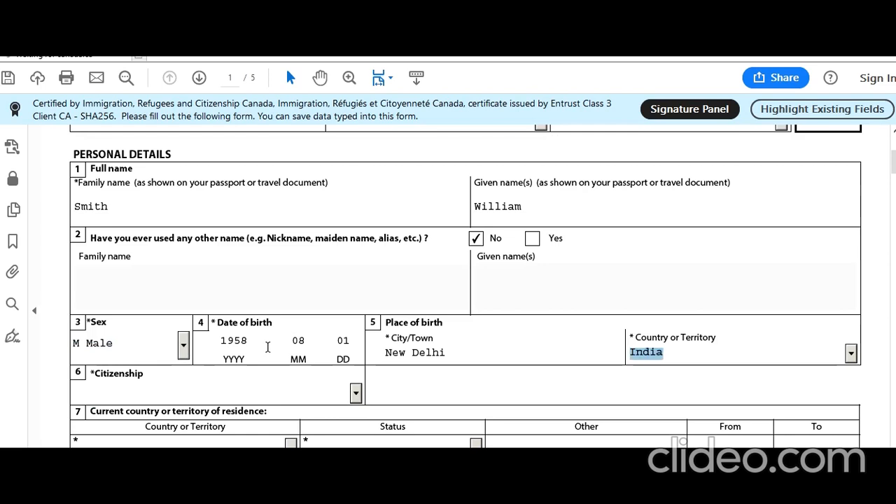
pyautogui.click(426, 396)
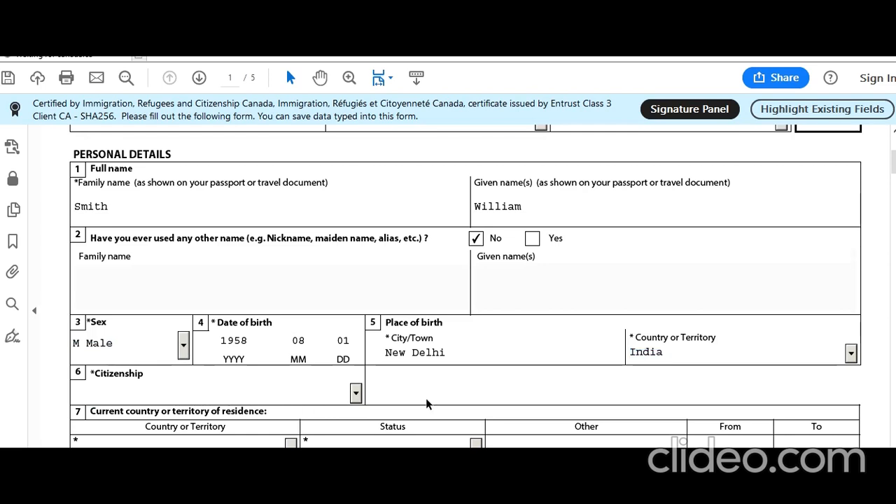
# Step: Choose India for citizenship and India as current residence country with Citizen status
pyautogui.scroll(-2, 397, 301)
pyautogui.click(356, 298)
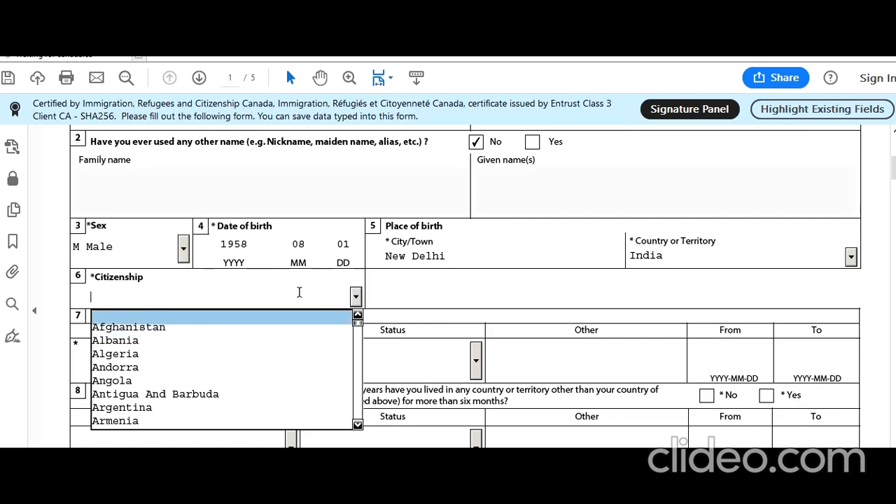
pyautogui.write('Iceland')
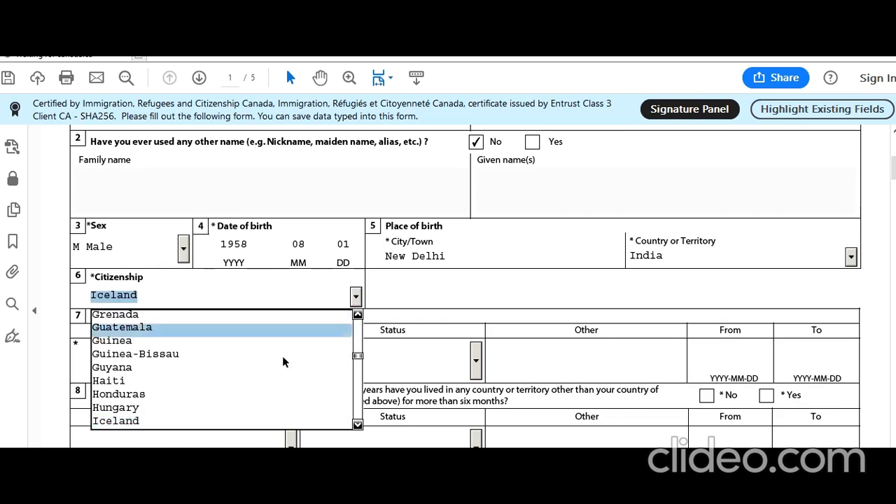
pyautogui.click(357, 424)
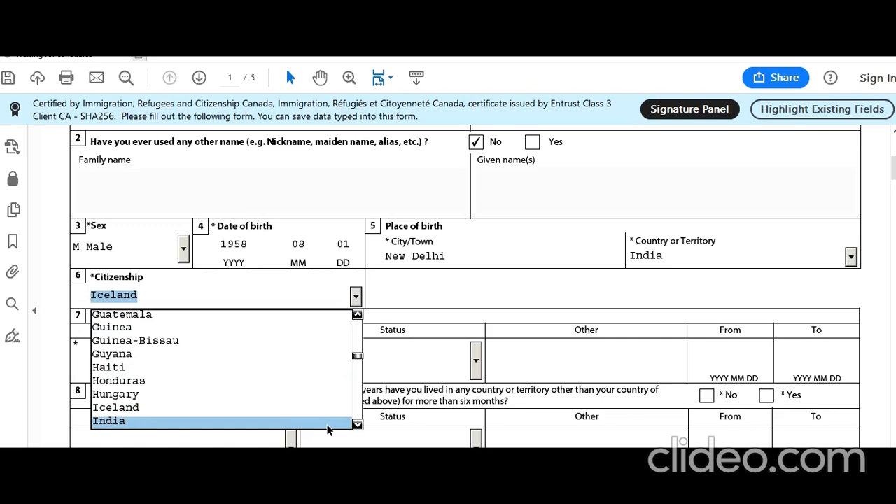
pyautogui.click(327, 425)
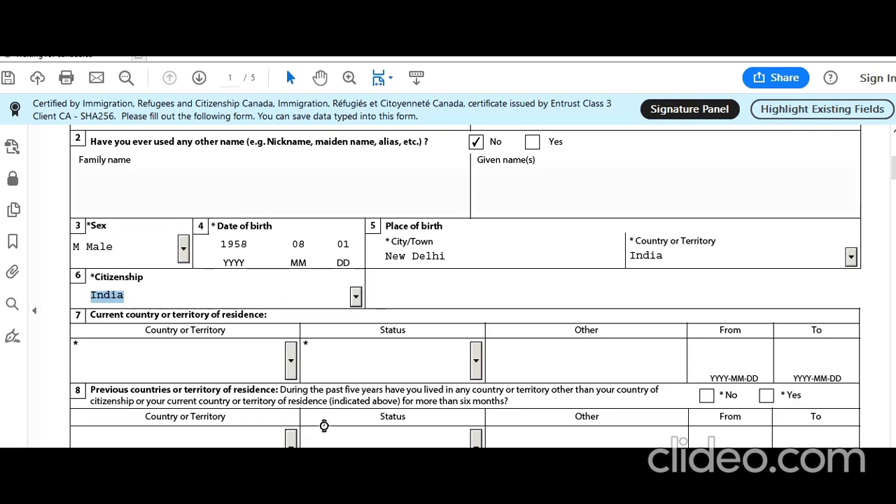
pyautogui.click(290, 360)
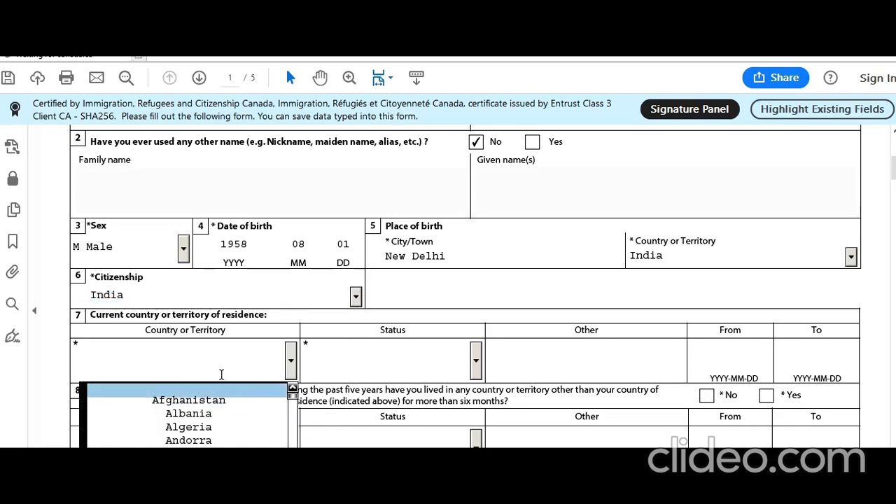
pyautogui.write('India')
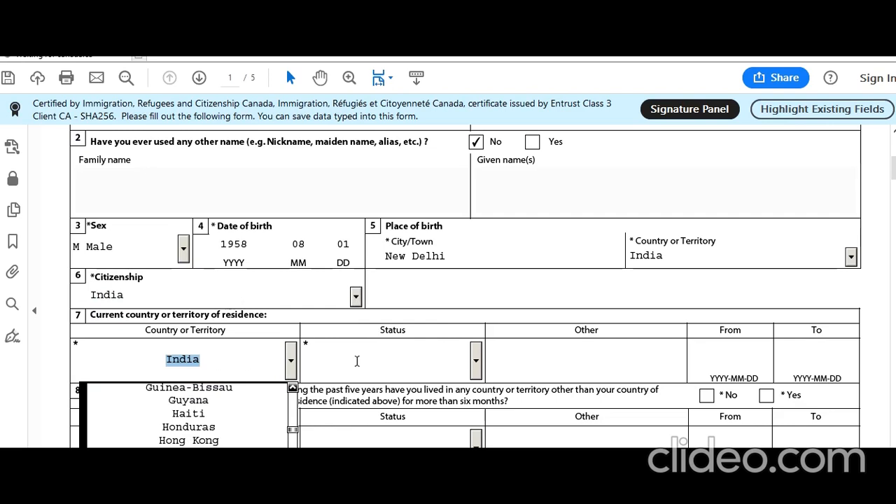
pyautogui.click(474, 361)
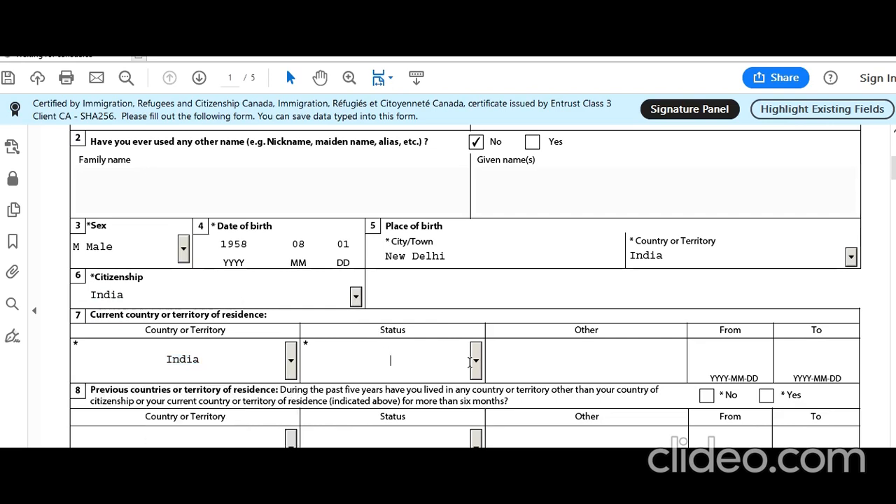
pyautogui.click(475, 365)
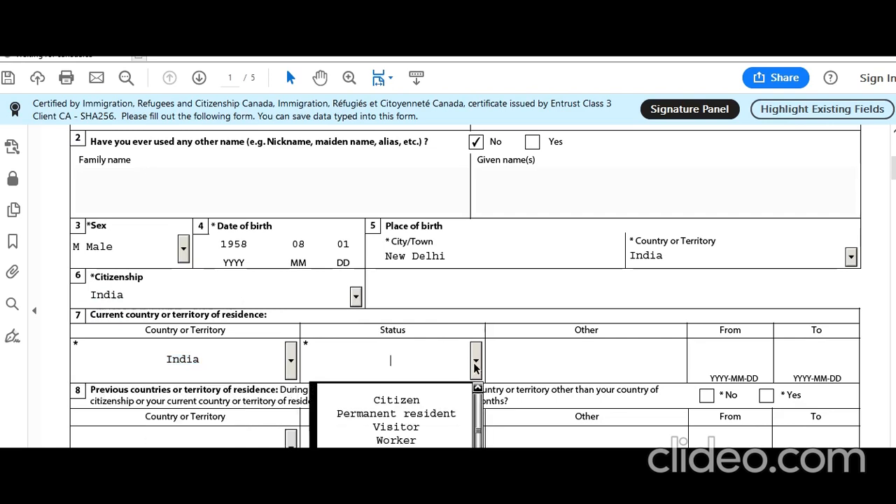
pyautogui.click(443, 400)
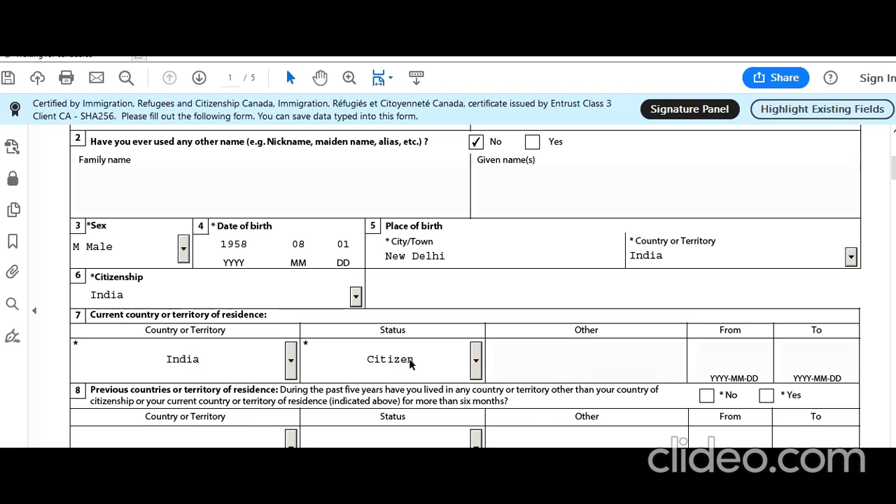
pyautogui.scroll(-3, 325, 273)
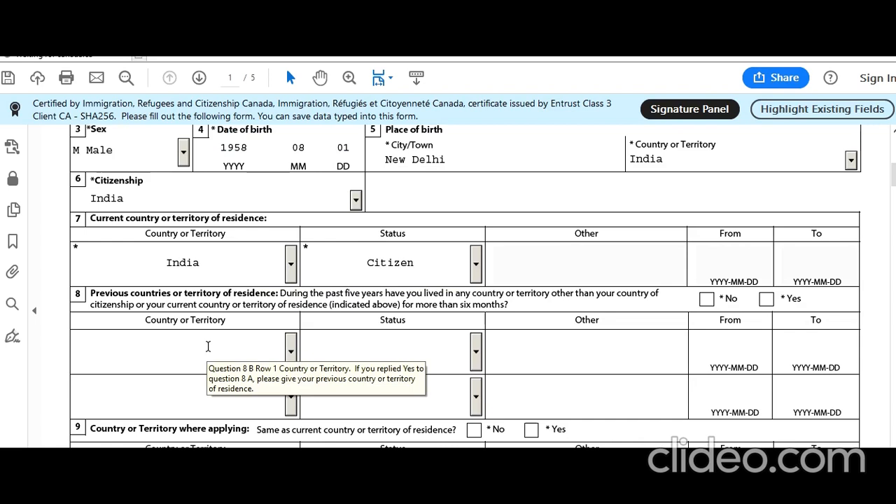
# Step: Answer No to previous countries of residence and mark applying from the current residence country
pyautogui.click(707, 299)
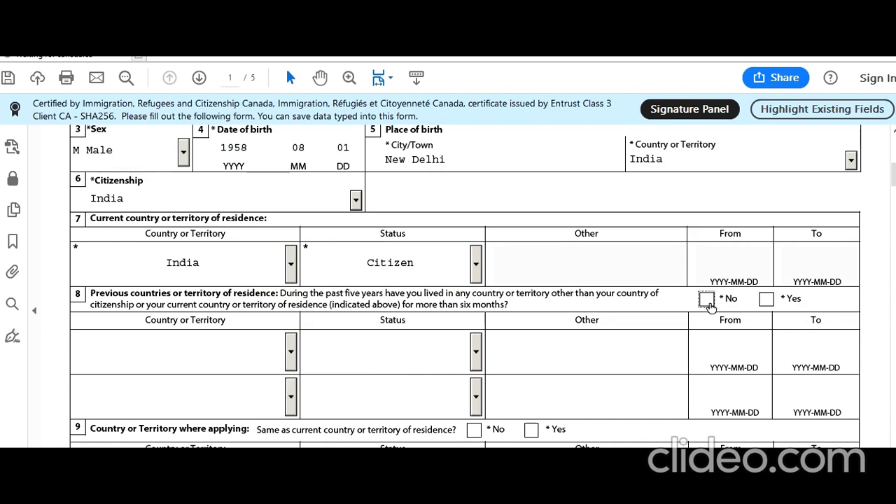
pyautogui.scroll(-3, 432, 306)
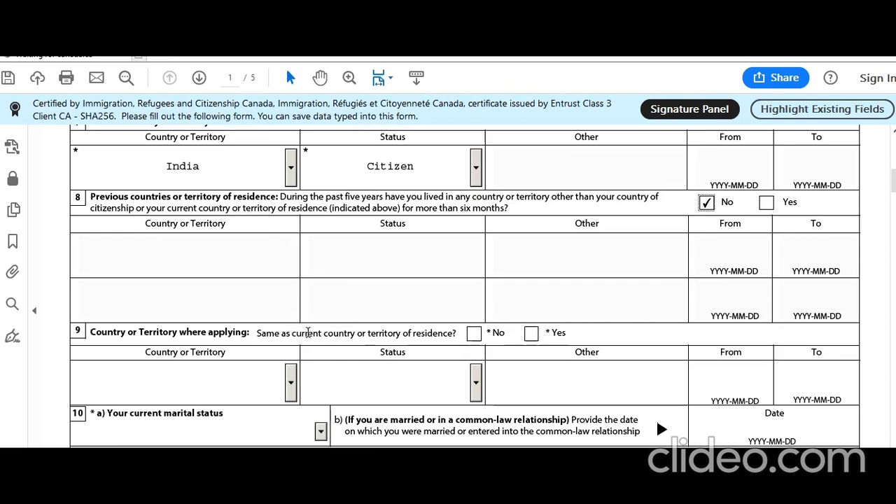
pyautogui.click(531, 334)
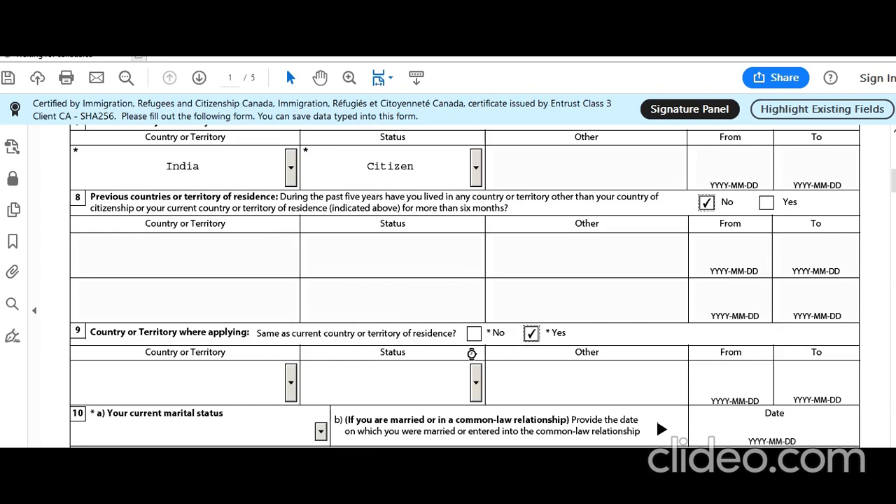
pyautogui.scroll(-3, 241, 333)
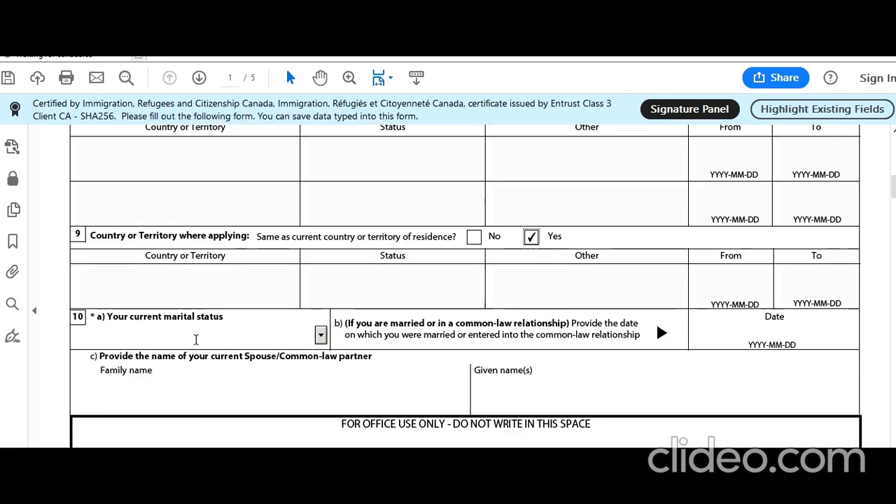
# Step: Set marital status to Married, marriage date 1982-02-14, and enter the spouse's family and given names
pyautogui.click(321, 336)
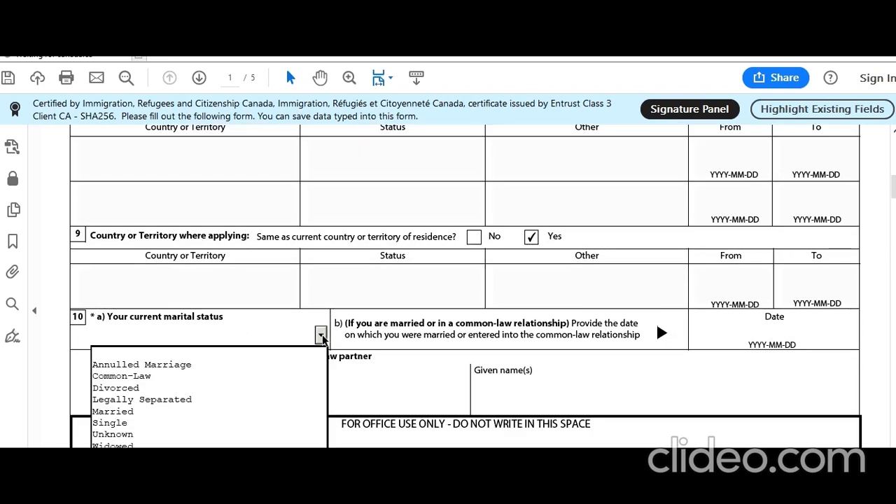
pyautogui.click(225, 414)
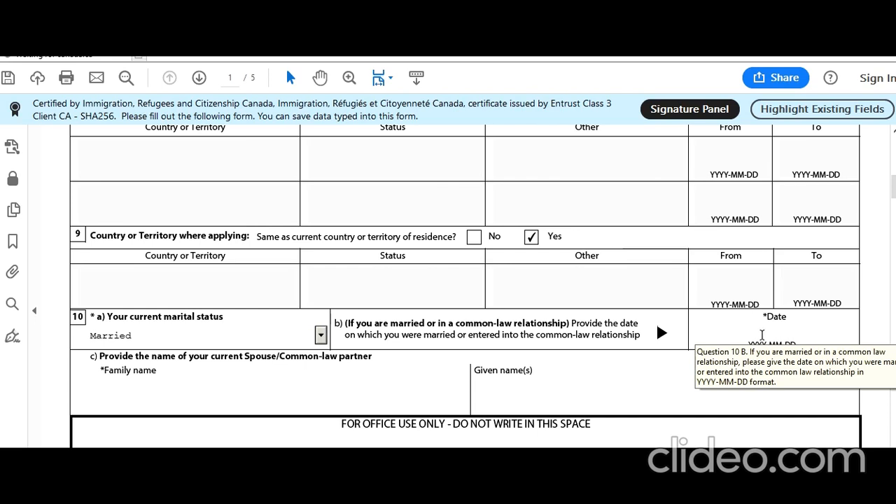
pyautogui.click(785, 343)
pyautogui.write('1982-02-14')
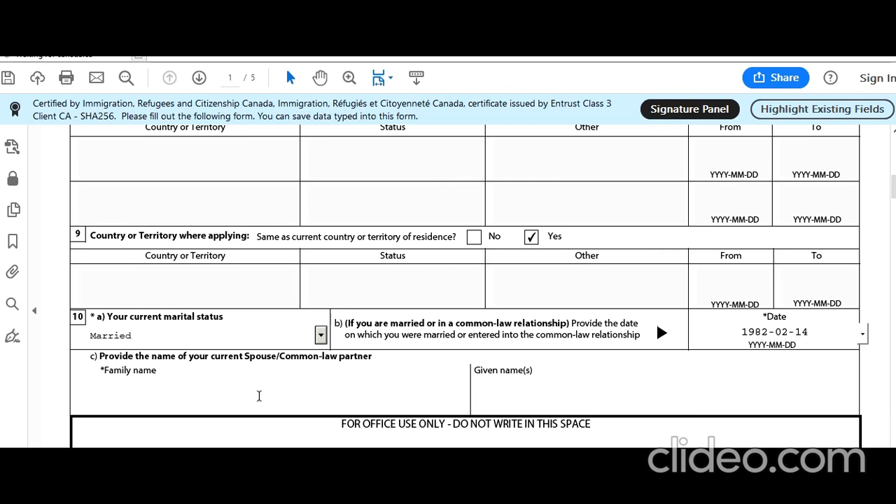
pyautogui.click(259, 396)
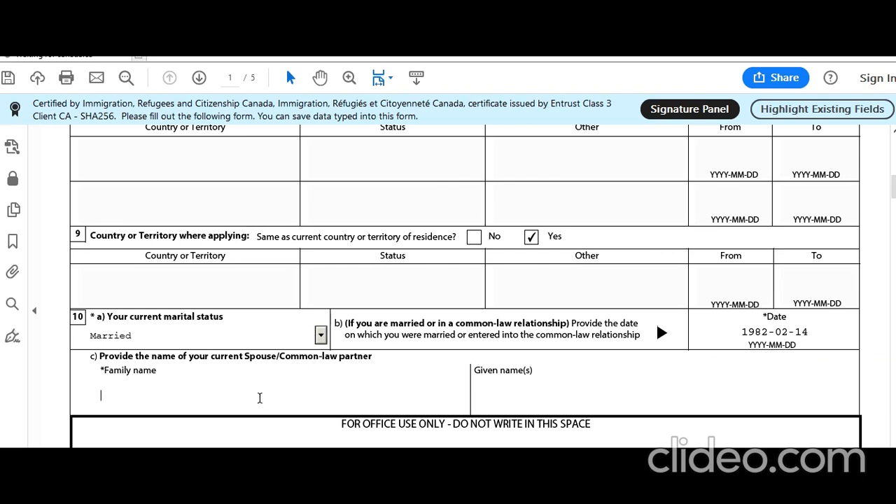
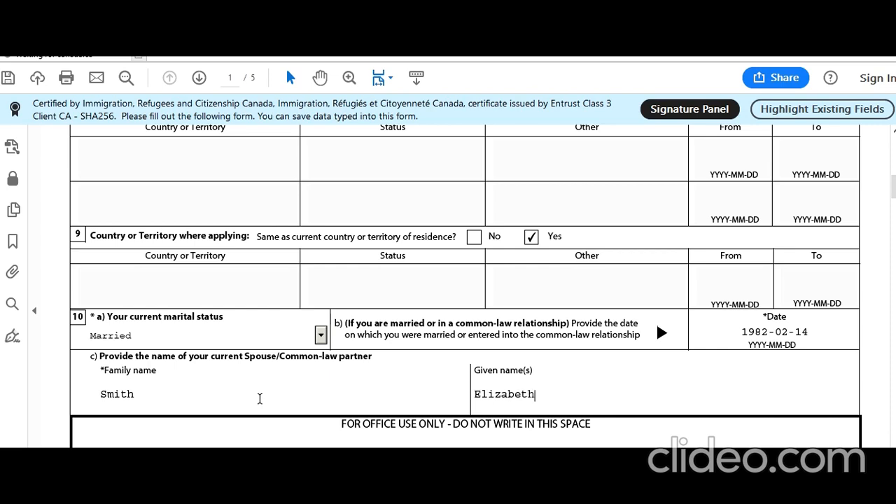
pyautogui.scroll(-2, 212, 413)
pyautogui.scroll(-8, 160, 366)
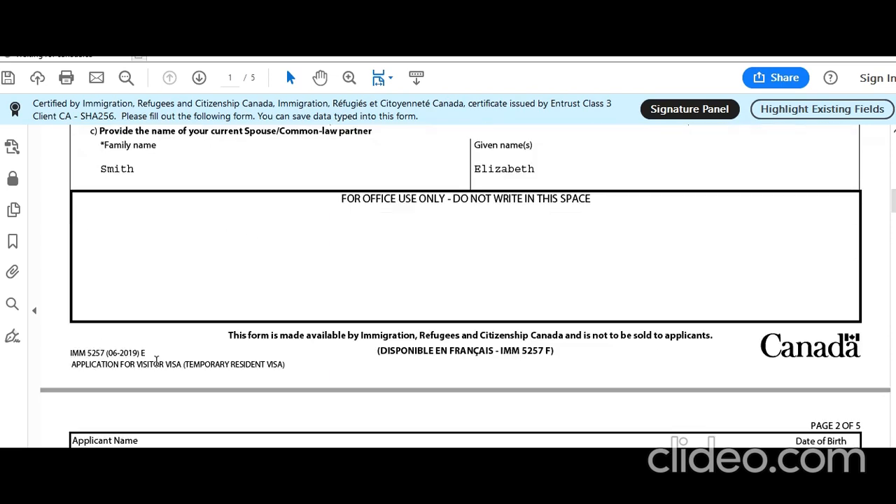
# Step: On page 2, tick No for question 11a about a previous marriage or common-law relationship
pyautogui.scroll(-3, 157, 358)
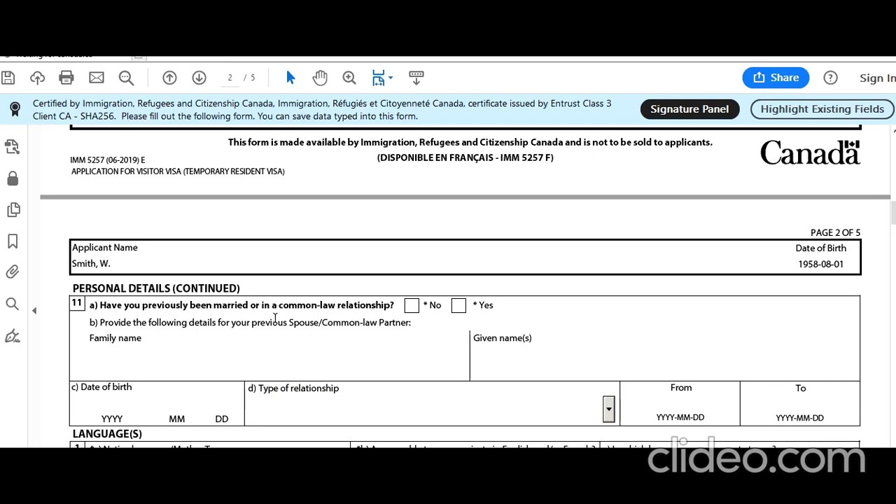
pyautogui.scroll(1, 318, 316)
pyautogui.scroll(1, 315, 320)
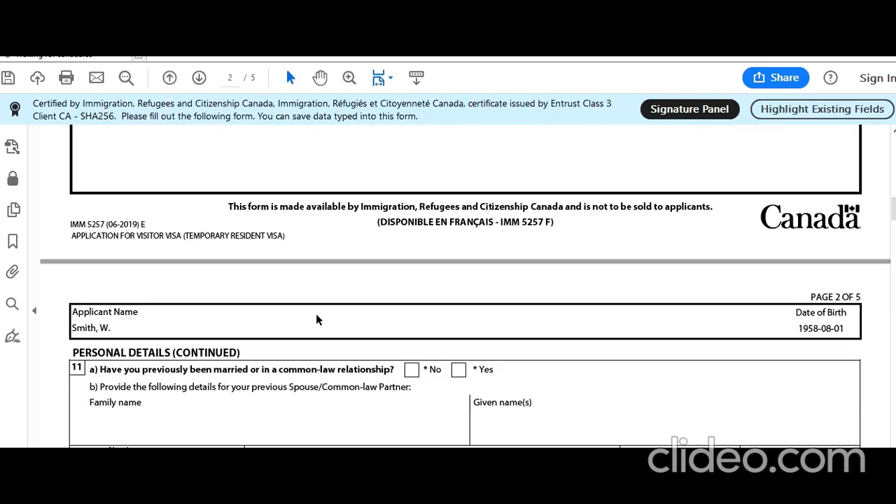
pyautogui.click(411, 370)
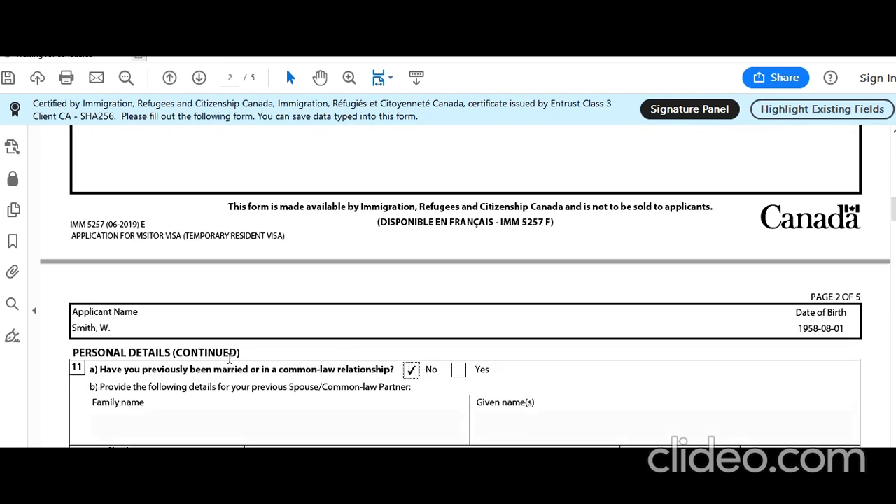
pyautogui.scroll(-6, 229, 358)
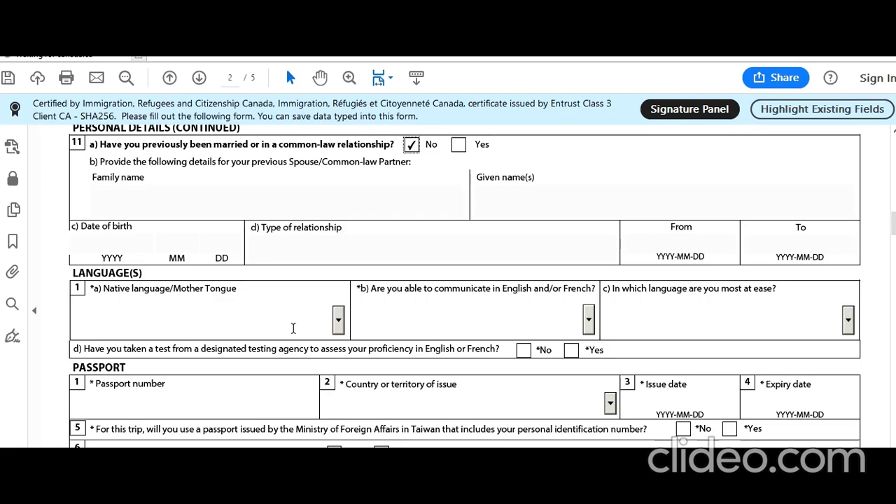
# Step: Choose Hindi as native language, English for communication, and No to the language test
pyautogui.click(336, 321)
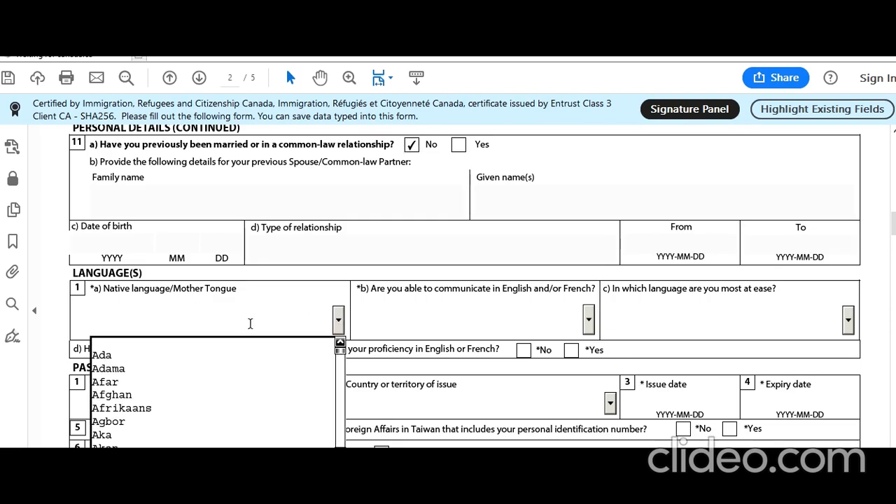
pyautogui.press('h')
pyautogui.press('Down')
pyautogui.press('Down')
pyautogui.press('Down')
pyautogui.press('Down')
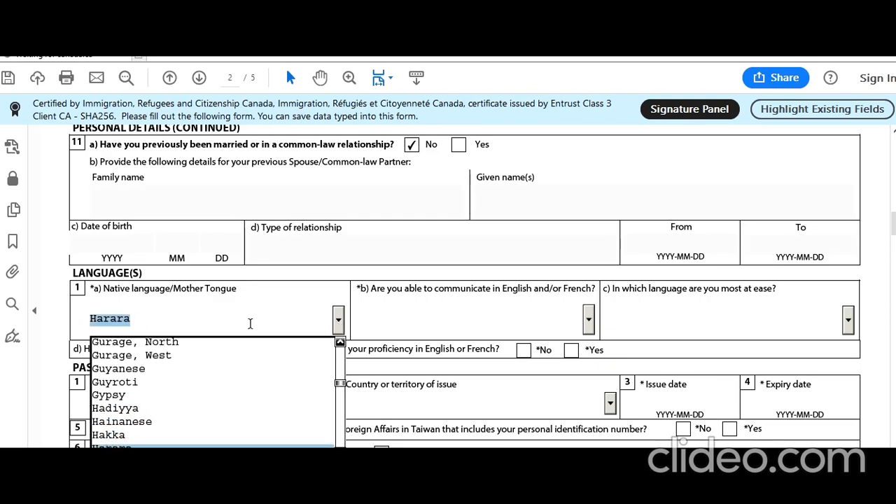
pyautogui.press('Down')
pyautogui.press('Down')
pyautogui.press('Down')
pyautogui.press('Down')
pyautogui.press('Down')
pyautogui.press('Down')
pyautogui.press('Down')
pyautogui.press('Down')
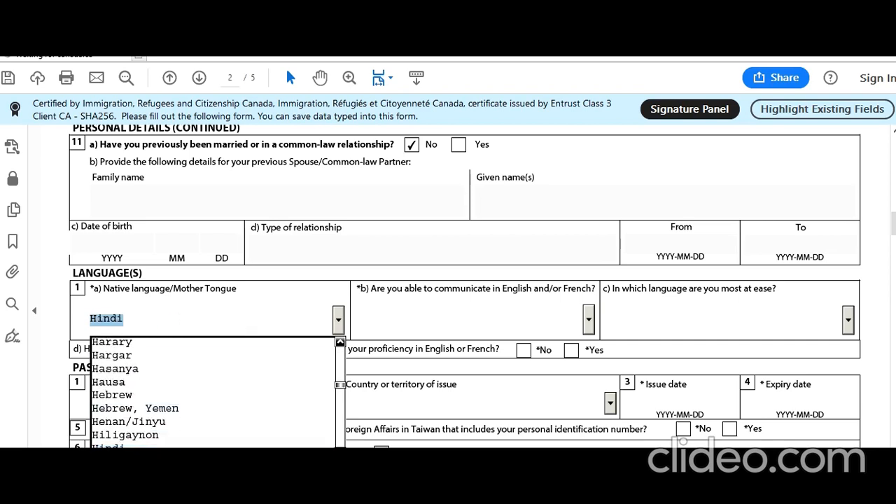
pyautogui.press('Return')
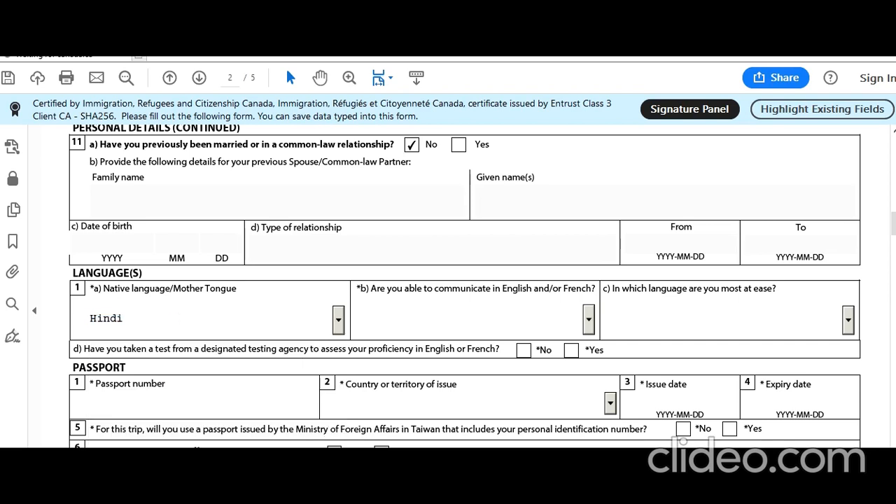
pyautogui.click(589, 319)
pyautogui.click(472, 354)
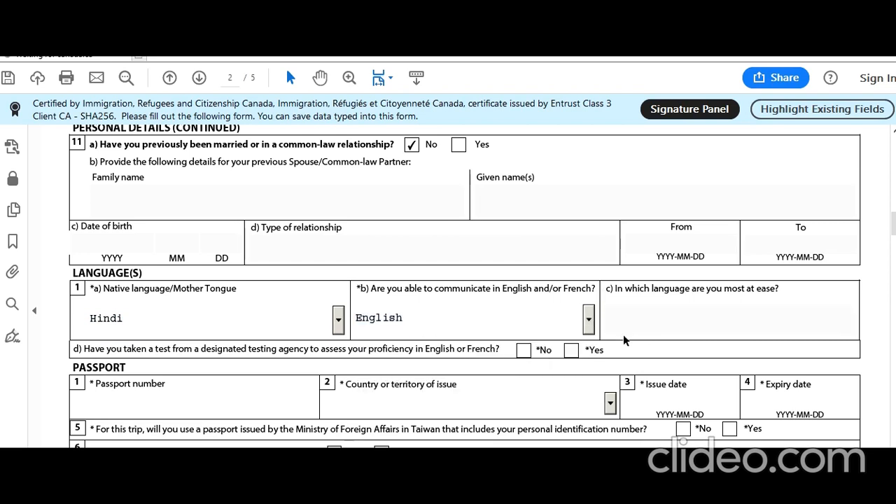
pyautogui.click(524, 350)
# Step: Enter the passport number and choose IND (India) as the issuing country
pyautogui.scroll(-3, 411, 357)
pyautogui.click(236, 306)
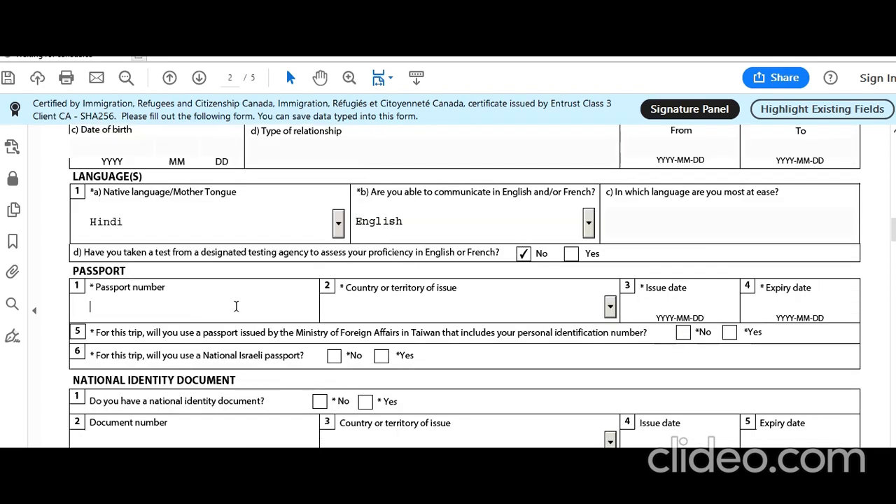
pyautogui.click(609, 306)
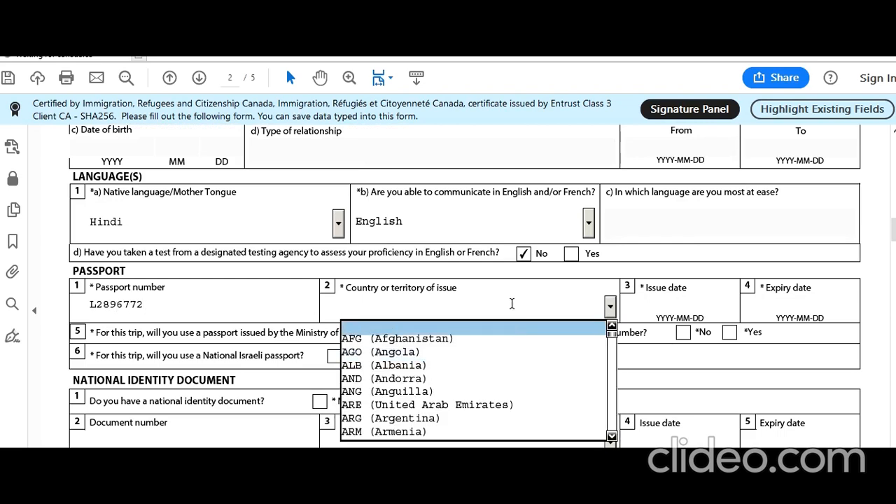
pyautogui.write('IND (India')
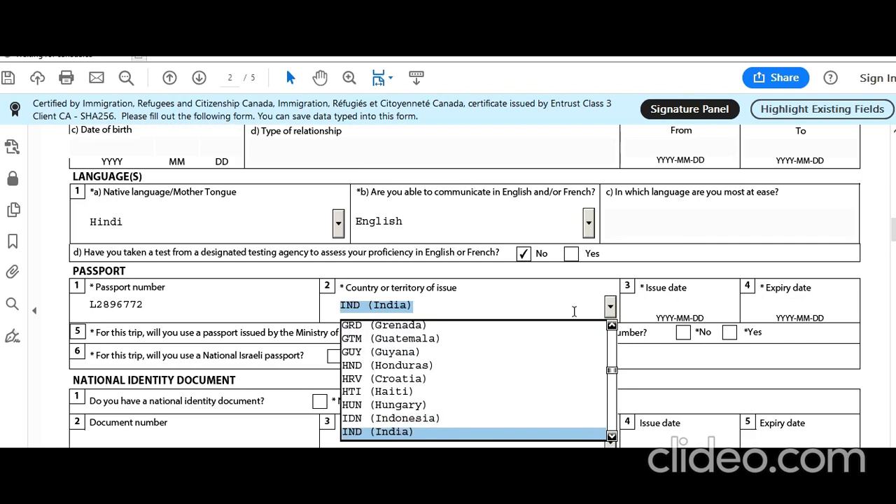
pyautogui.click(672, 306)
# Step: Set the passport issue date to 2015-10-01 with the calendar picker
pyautogui.click(667, 310)
pyautogui.click(741, 307)
pyautogui.click(700, 309)
pyautogui.click(622, 307)
pyautogui.click(622, 307)
pyautogui.click(622, 307)
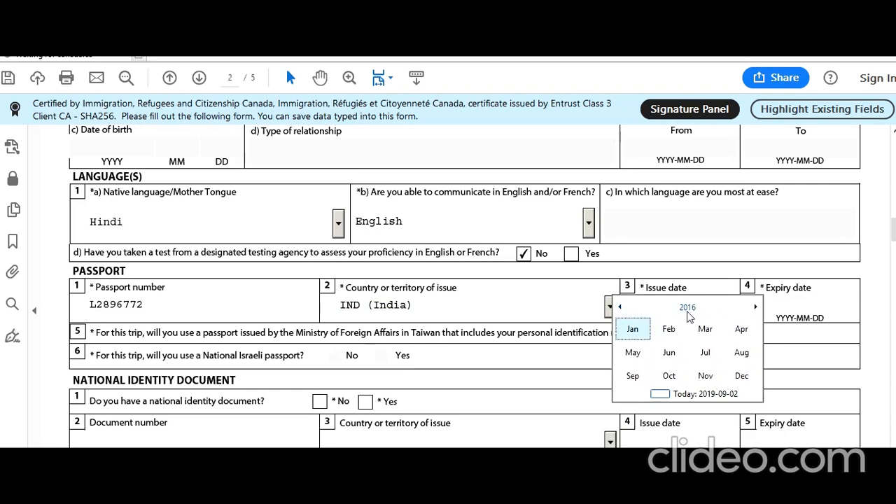
pyautogui.click(620, 307)
pyautogui.click(669, 376)
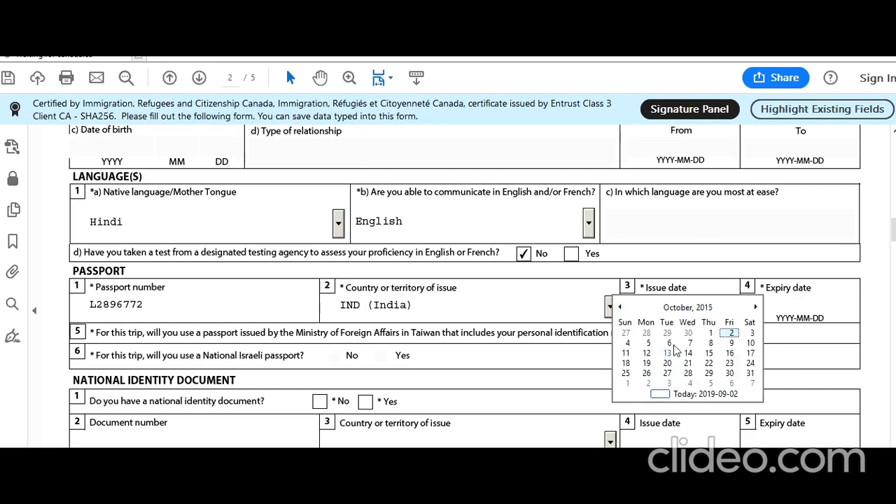
pyautogui.click(710, 333)
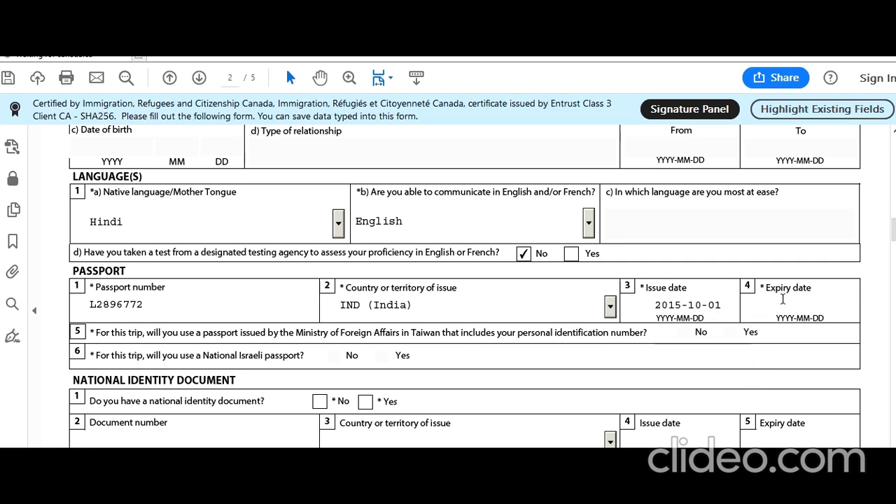
# Step: Set the passport expiry date to 2025-09-30 with the calendar picker
pyautogui.click(805, 308)
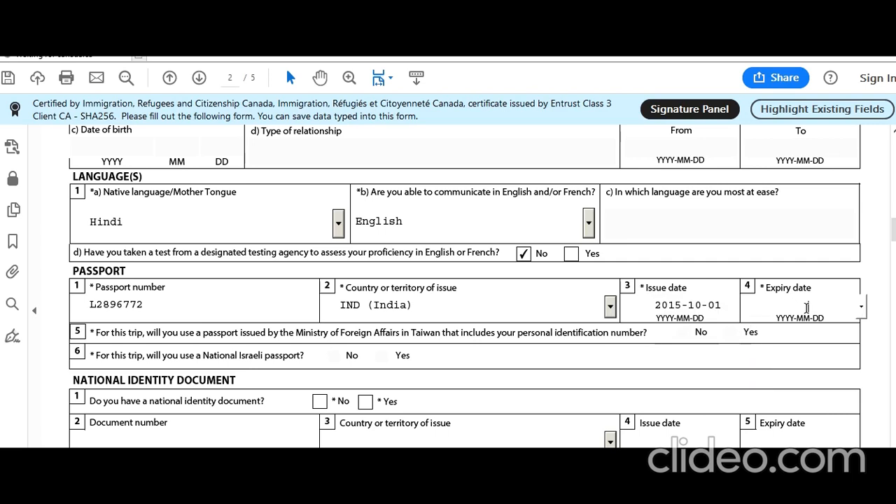
pyautogui.click(862, 308)
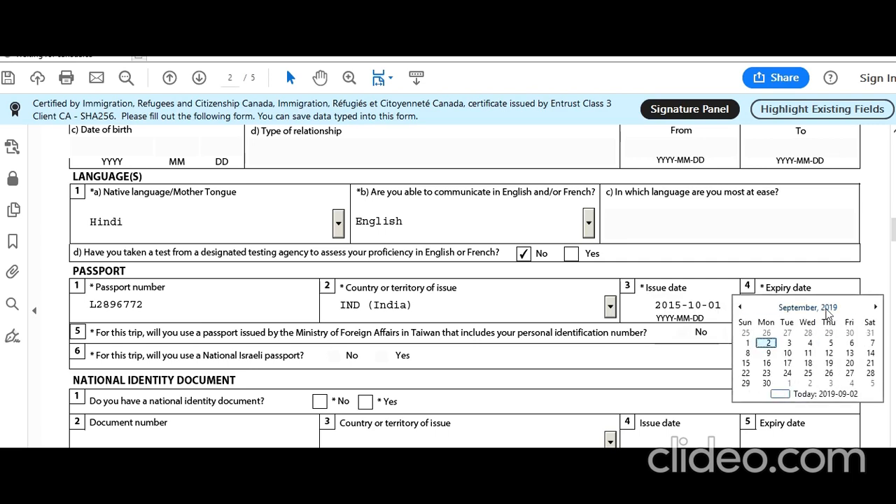
pyautogui.click(831, 311)
pyautogui.click(865, 313)
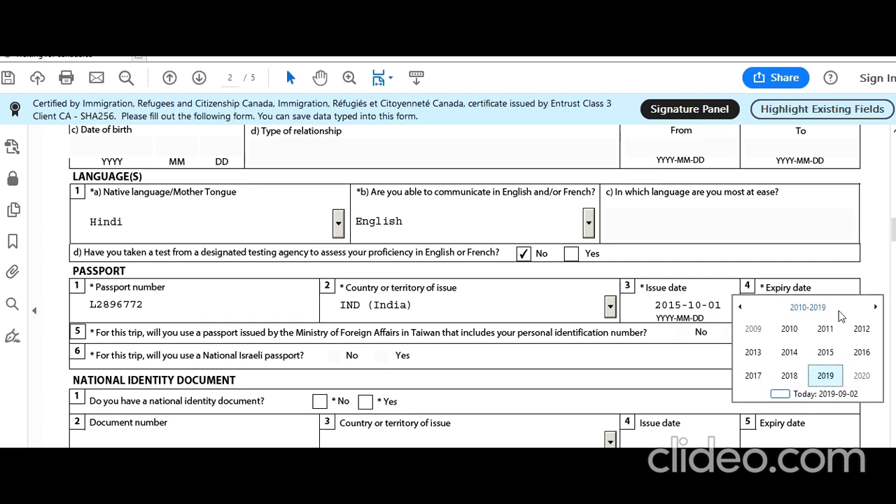
pyautogui.click(875, 308)
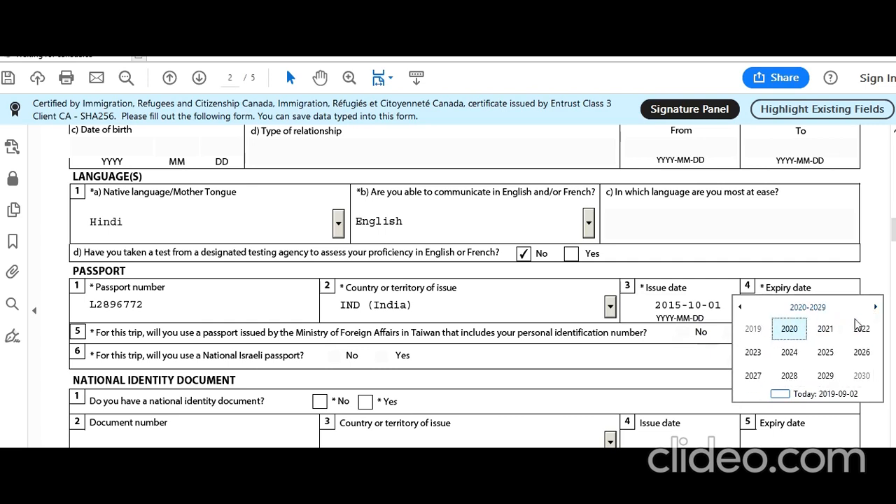
pyautogui.click(826, 353)
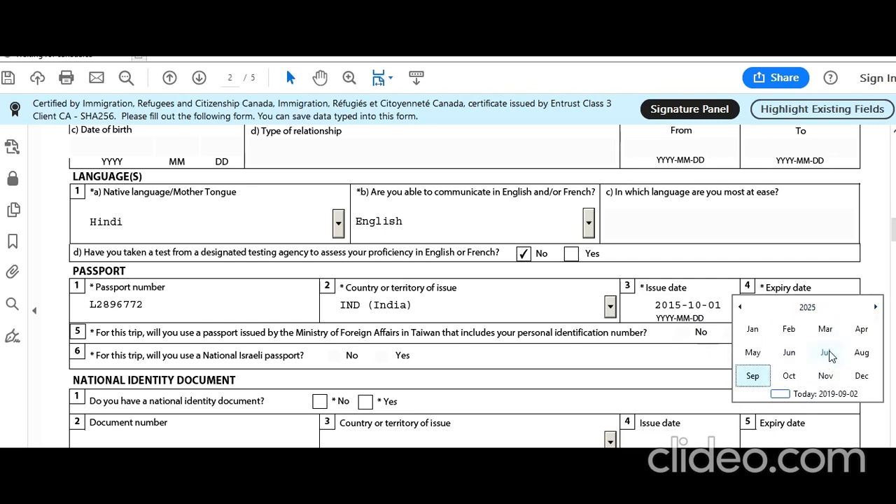
pyautogui.click(754, 375)
pyautogui.click(787, 373)
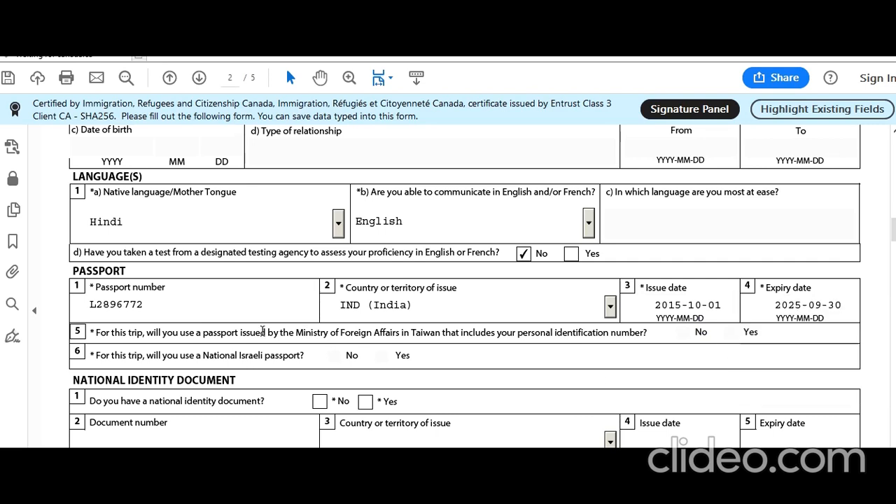
# Step: Answer Yes to having a national identity document, enter its number, and choose IND (India) as issuing country
pyautogui.scroll(-2, 418, 310)
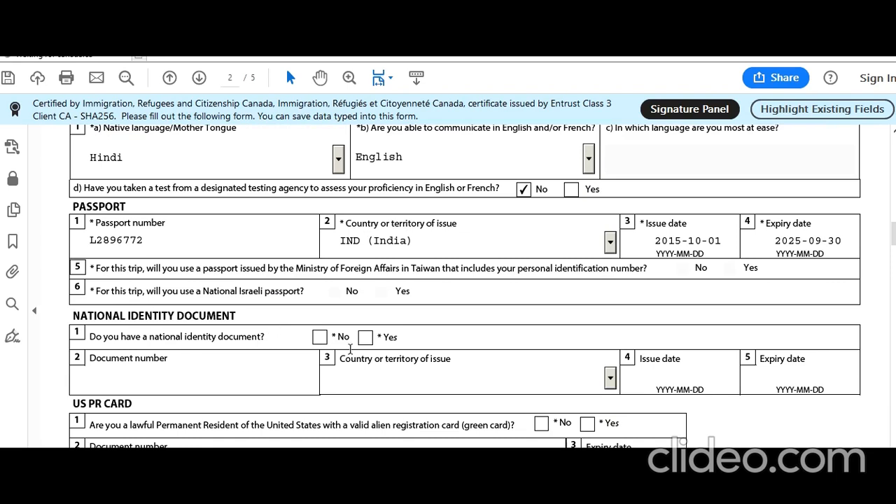
pyautogui.click(320, 338)
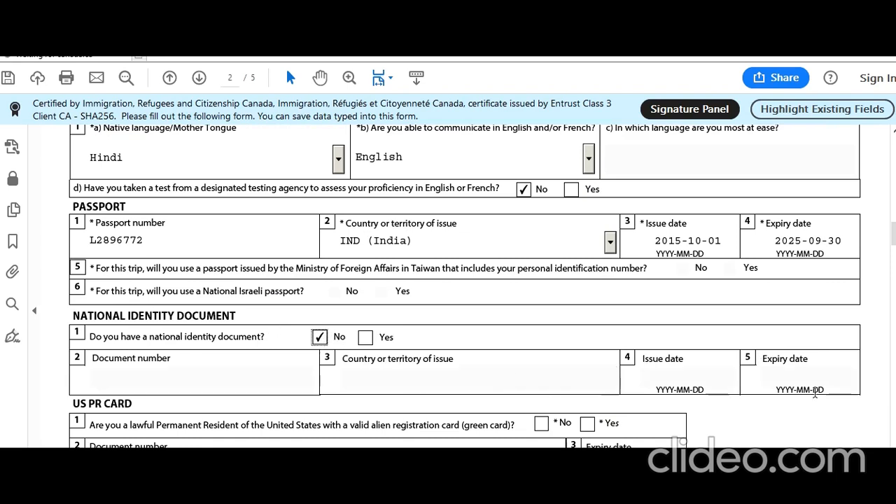
pyautogui.click(366, 338)
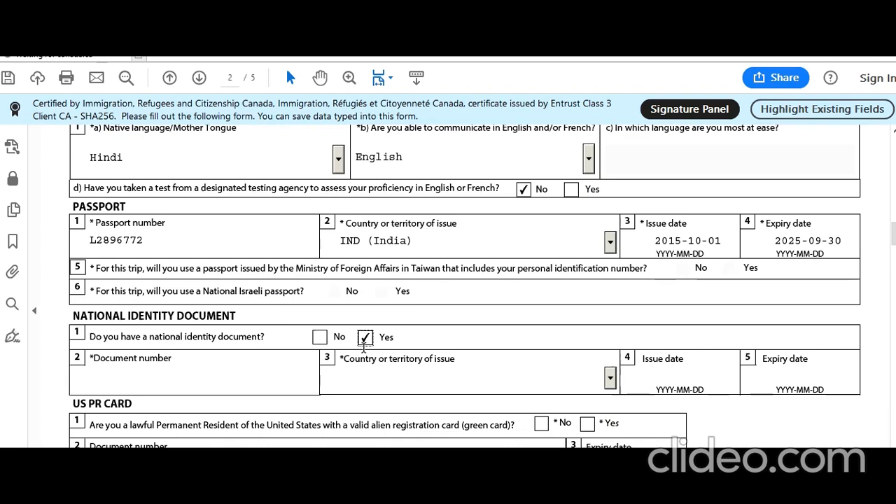
pyautogui.click(243, 382)
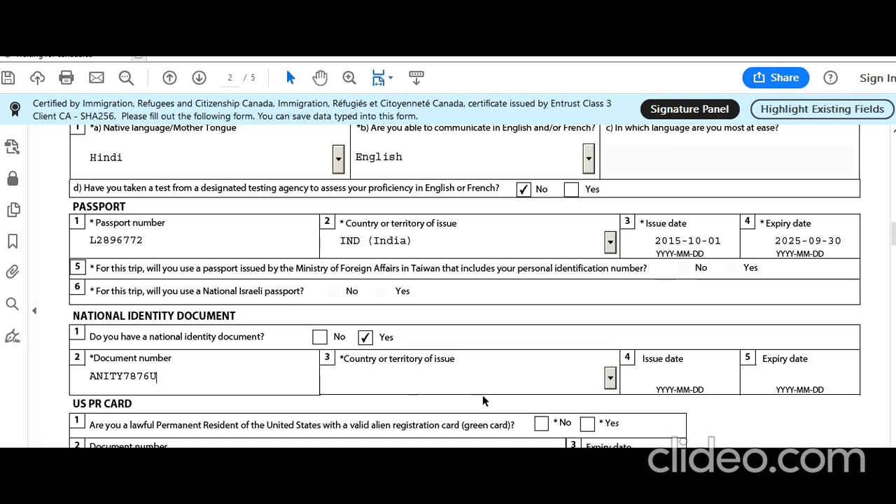
pyautogui.click(611, 378)
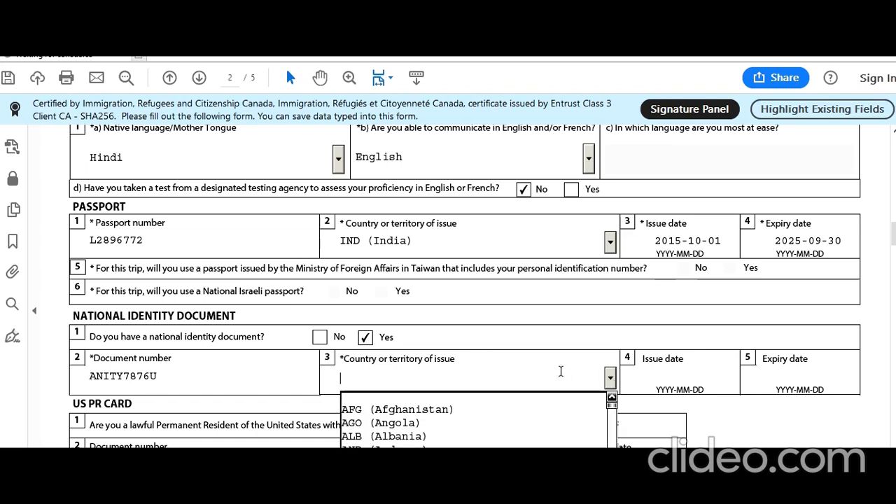
pyautogui.write('IND (India')
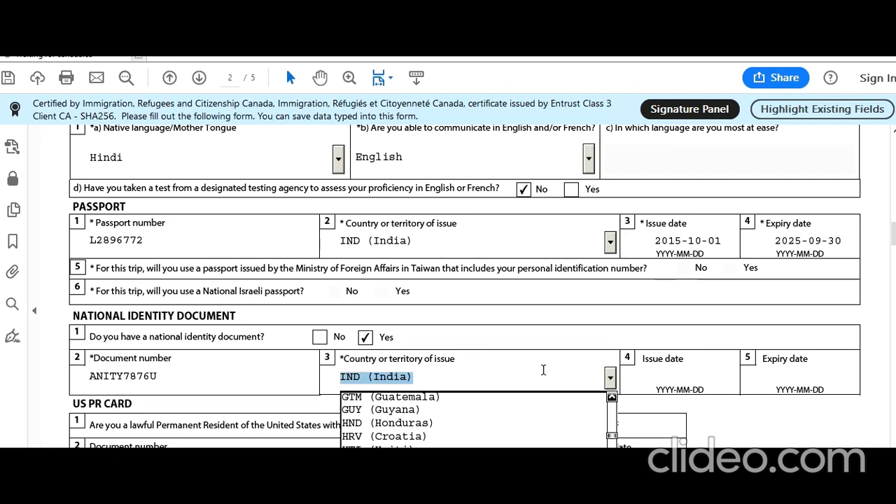
# Step: Browse the identity document's issue date calendar back three months and close it without picking a date
pyautogui.click(666, 383)
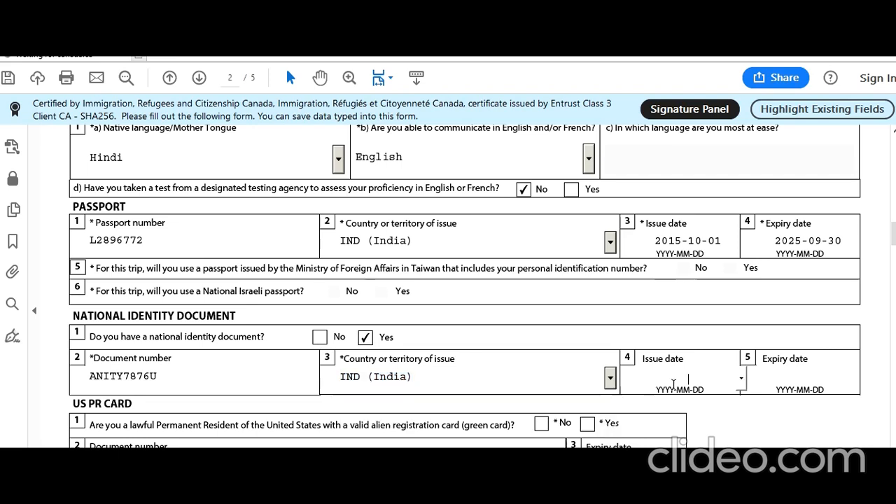
pyautogui.click(743, 379)
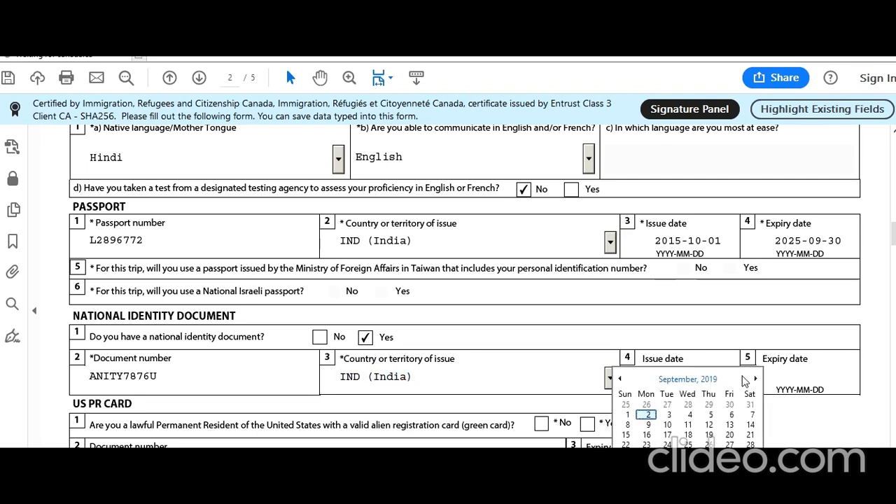
pyautogui.click(619, 378)
pyautogui.click(621, 380)
pyautogui.click(620, 380)
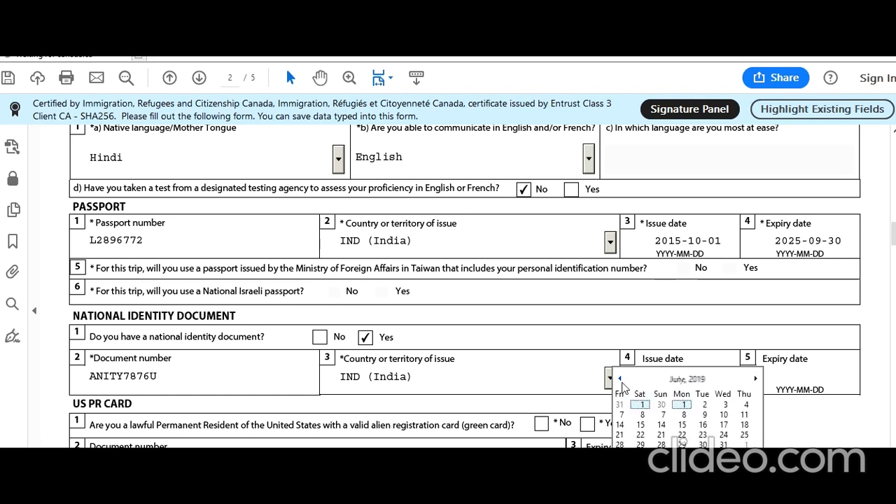
pyautogui.click(697, 308)
pyautogui.scroll(-2, 600, 354)
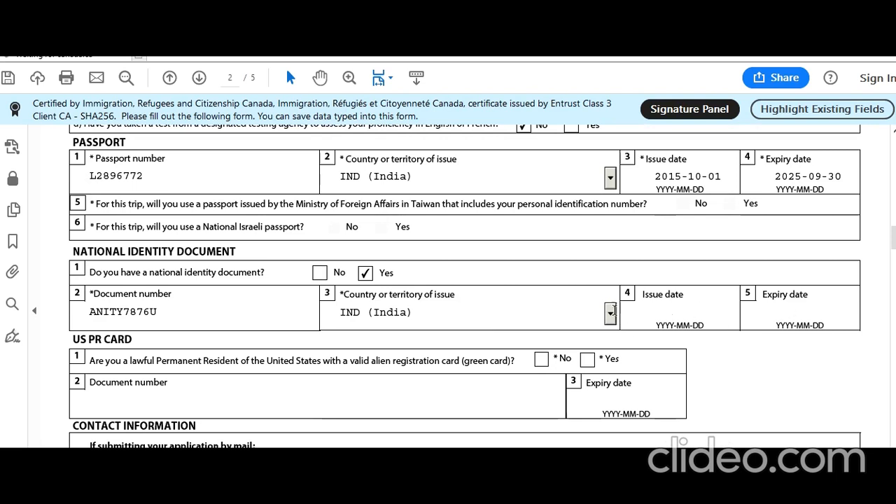
# Step: Answer No to the US PR card, then enter the mailing address's unit, street number and street name
pyautogui.click(543, 360)
pyautogui.scroll(-4, 375, 365)
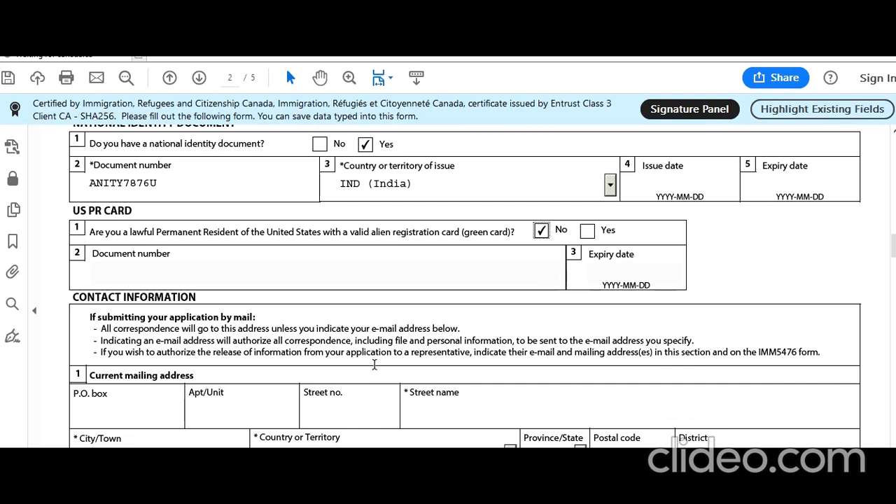
pyautogui.scroll(-3, 374, 365)
pyautogui.click(231, 319)
pyautogui.write('1')
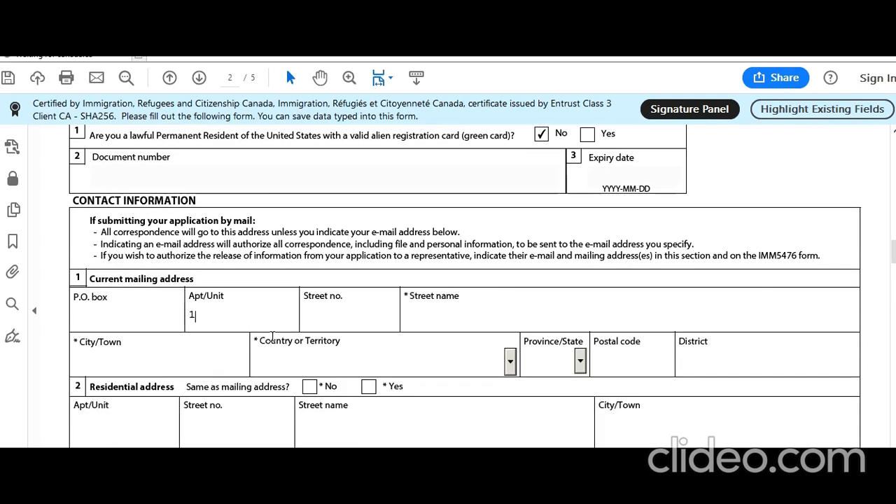
pyautogui.click(341, 320)
pyautogui.click(342, 321)
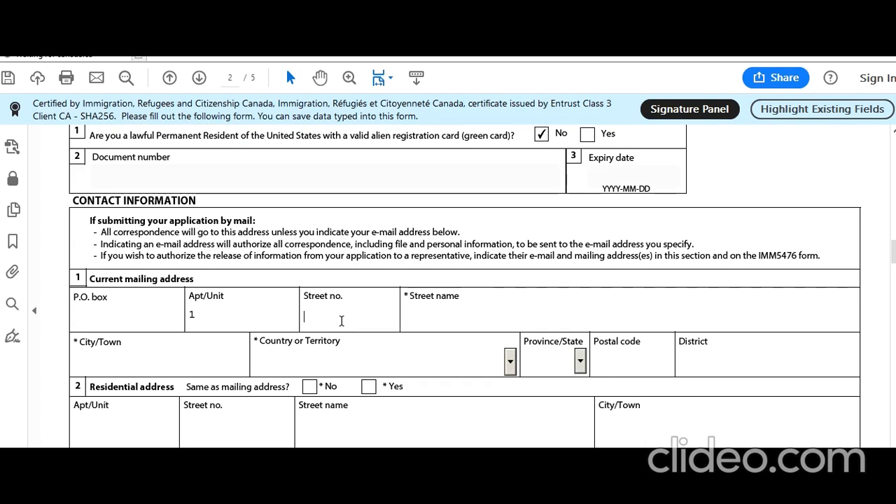
pyautogui.press('Tab')
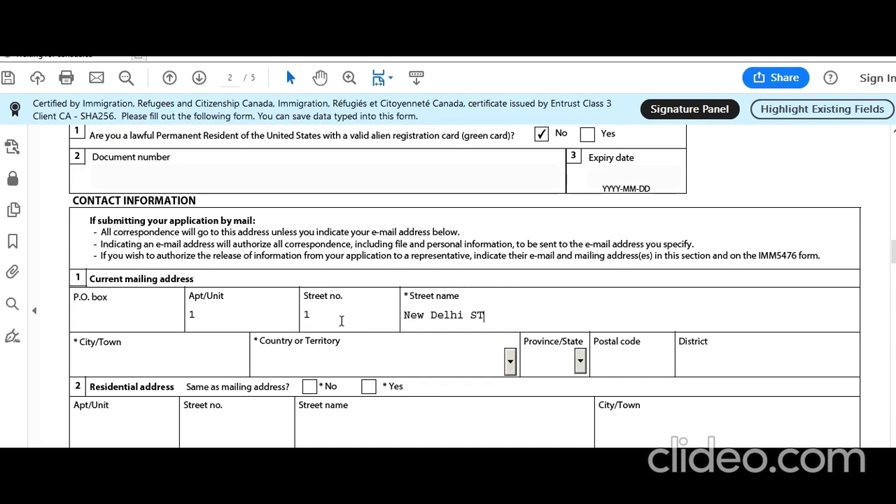
# Step: Complete the mailing address with city, country India, postal code and district, and mark the residential address the same
pyautogui.click(131, 368)
pyautogui.write('New De;l')
pyautogui.press('BackSpace')
pyautogui.press('BackSpace')
pyautogui.write('lhi')
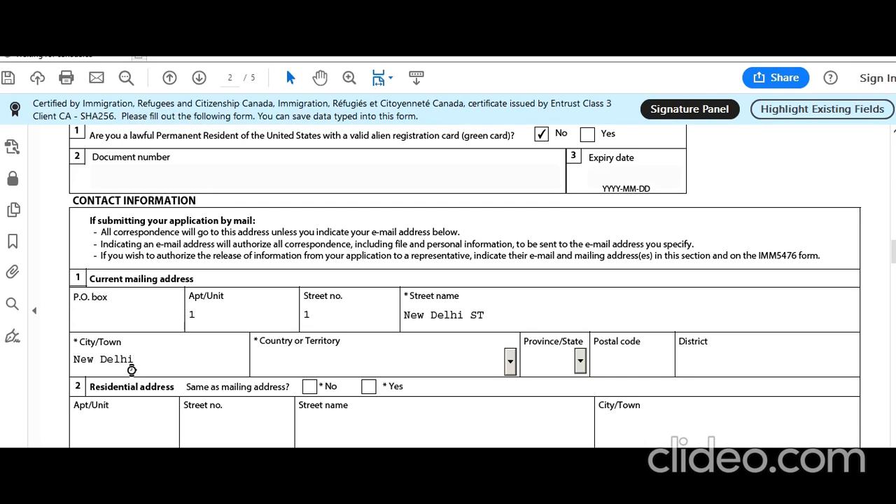
pyautogui.press('Tab')
pyautogui.write('India')
pyautogui.press('Tab')
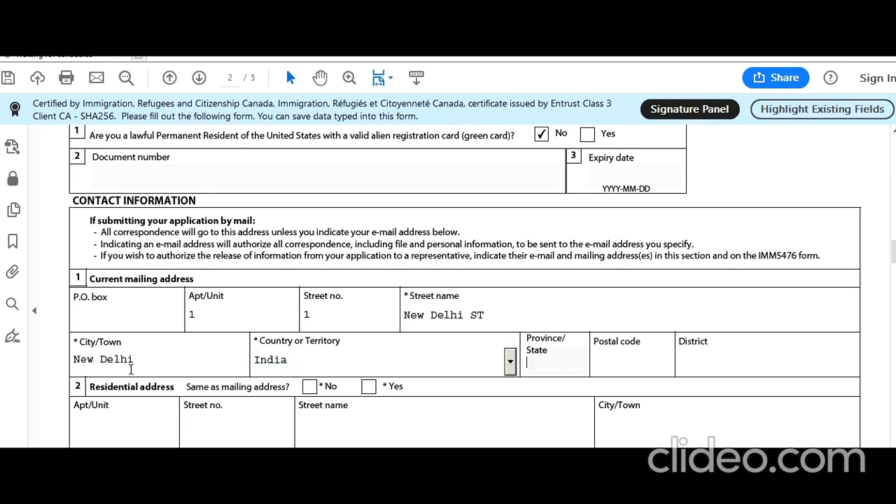
pyautogui.write('987678')
pyautogui.click(754, 360)
pyautogui.write('Delhi')
pyautogui.click(368, 385)
pyautogui.scroll(-5, 367, 376)
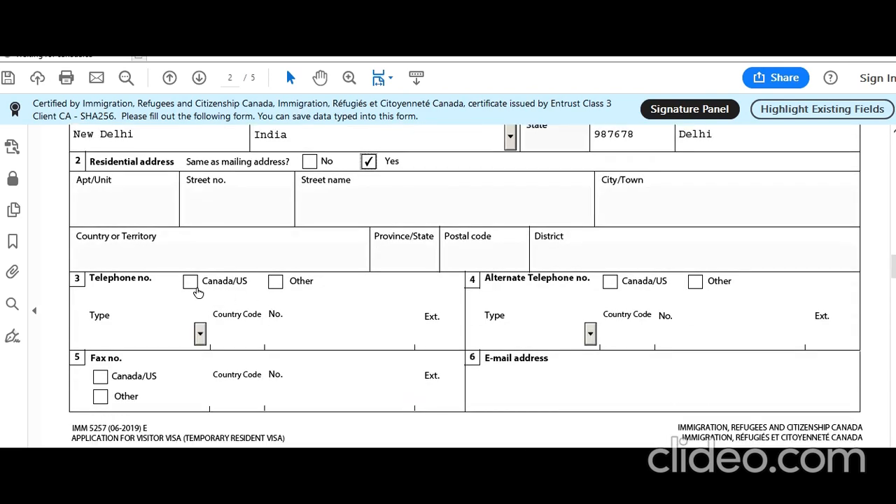
# Step: Enter the primary telephone as an Other, Residence number with country code 91
pyautogui.click(276, 281)
pyautogui.click(200, 334)
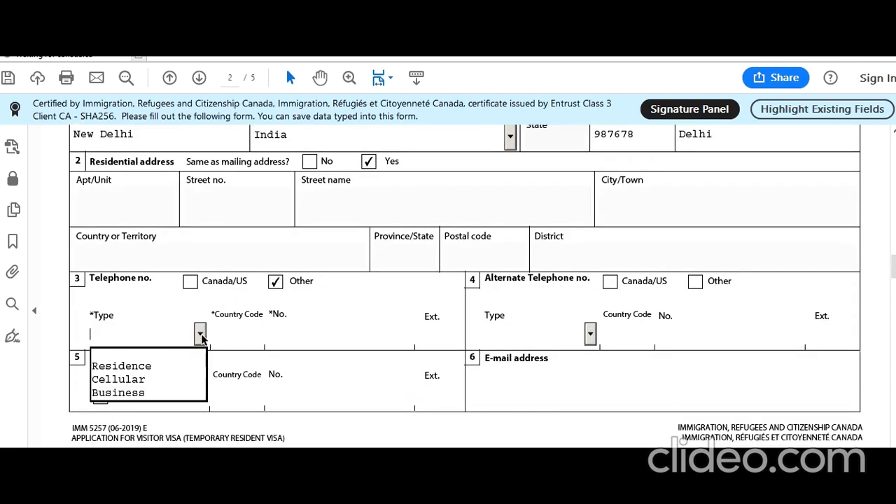
pyautogui.click(175, 366)
pyautogui.click(243, 340)
pyautogui.write('91')
pyautogui.press('Tab')
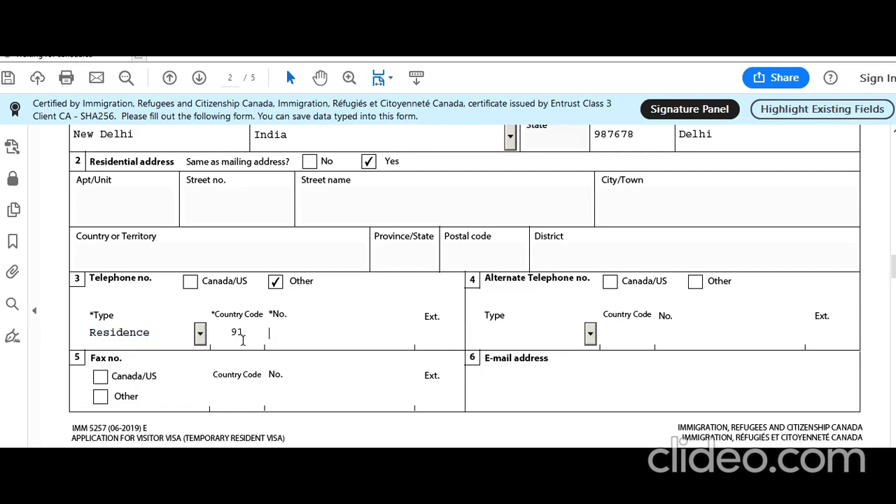
pyautogui.write('888888888888')
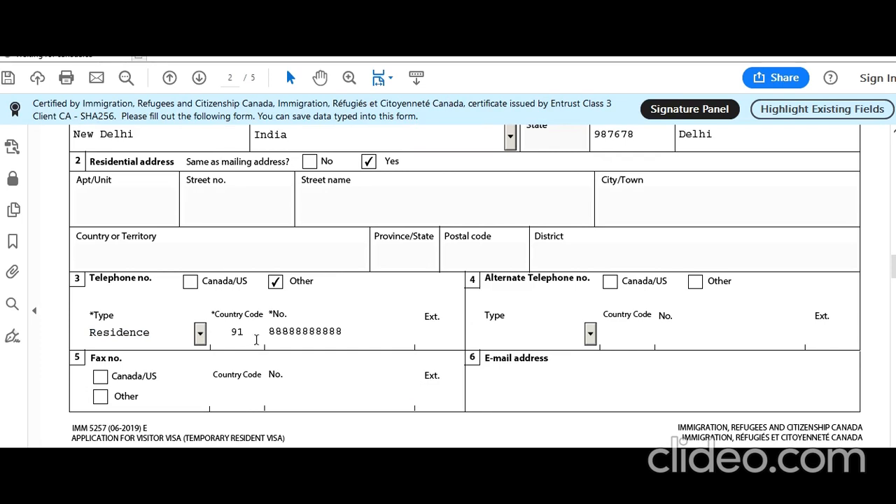
# Step: Add the alternate Residence telephone with country code 91, then start typing the applicant's e-mail address
pyautogui.click(697, 285)
pyautogui.click(591, 334)
pyautogui.click(555, 365)
pyautogui.click(613, 336)
pyautogui.write('91')
pyautogui.press('Tab')
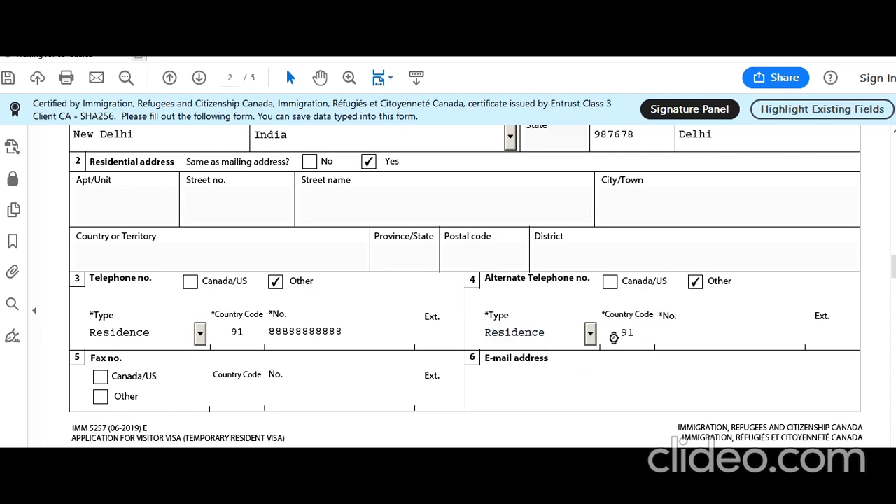
pyautogui.write('9999999999')
pyautogui.click(511, 382)
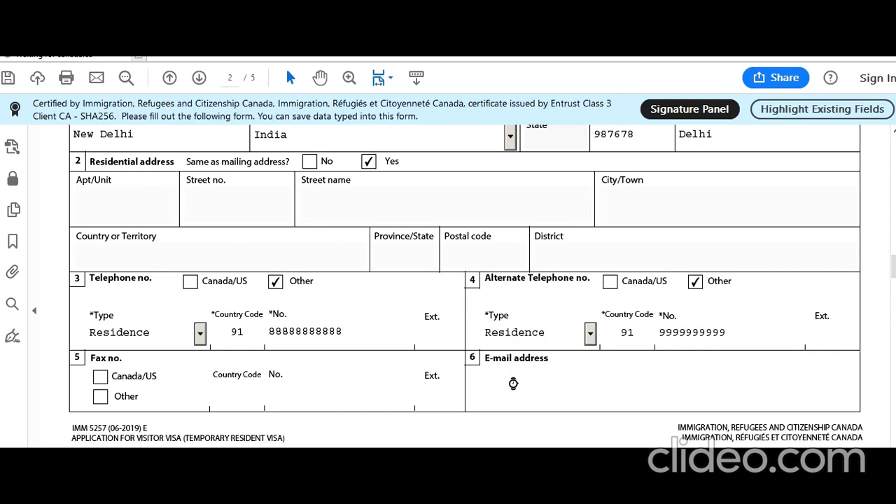
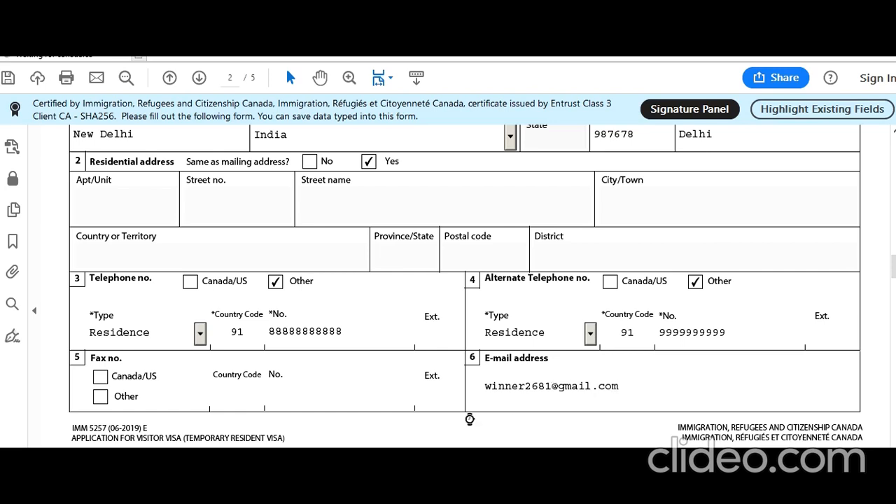
# Step: Choose Super Visa: For Parents or Grandparents as the purpose of the visit on page 3
pyautogui.scroll(-5, 455, 420)
pyautogui.scroll(-3, 429, 420)
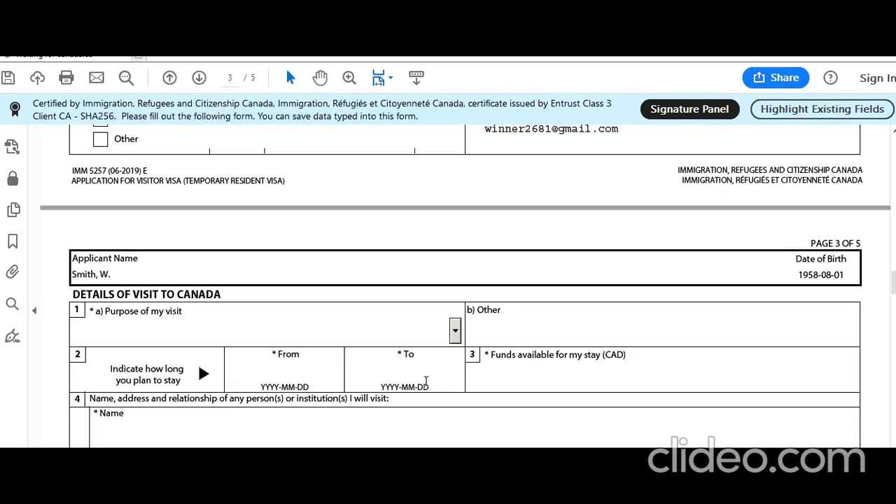
pyautogui.click(455, 331)
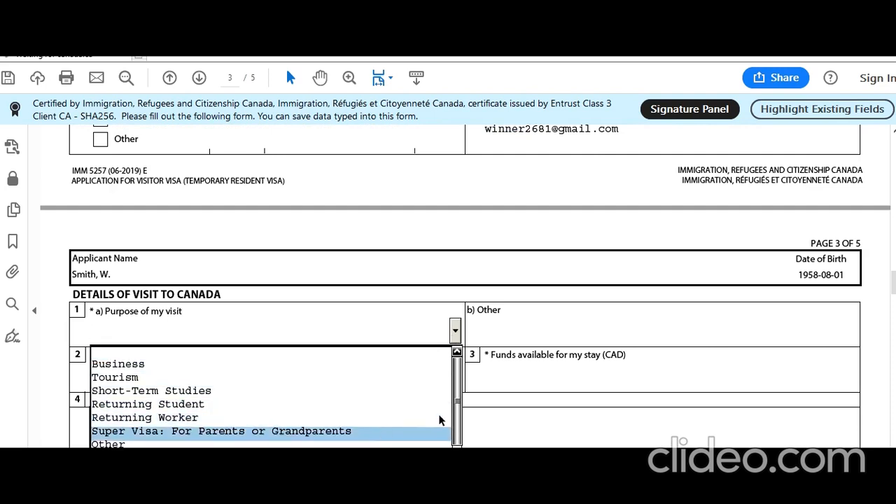
pyautogui.moveTo(457, 411); pyautogui.dragTo(440, 427)
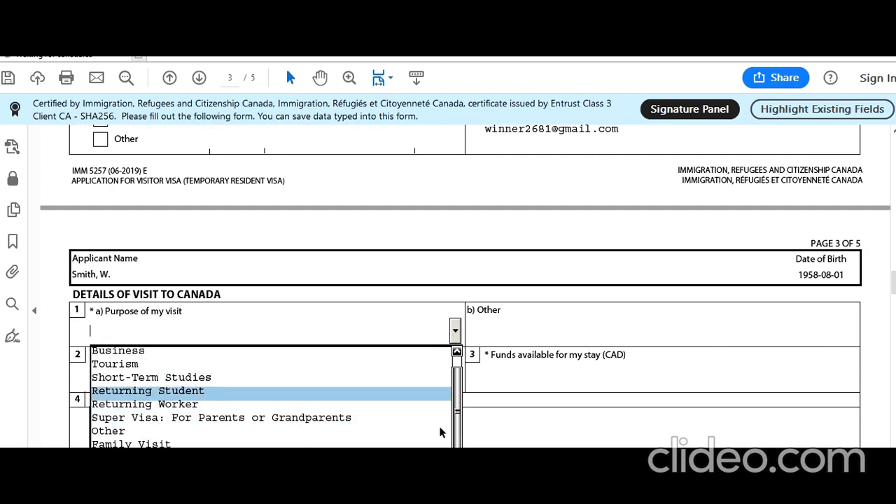
pyautogui.click(310, 418)
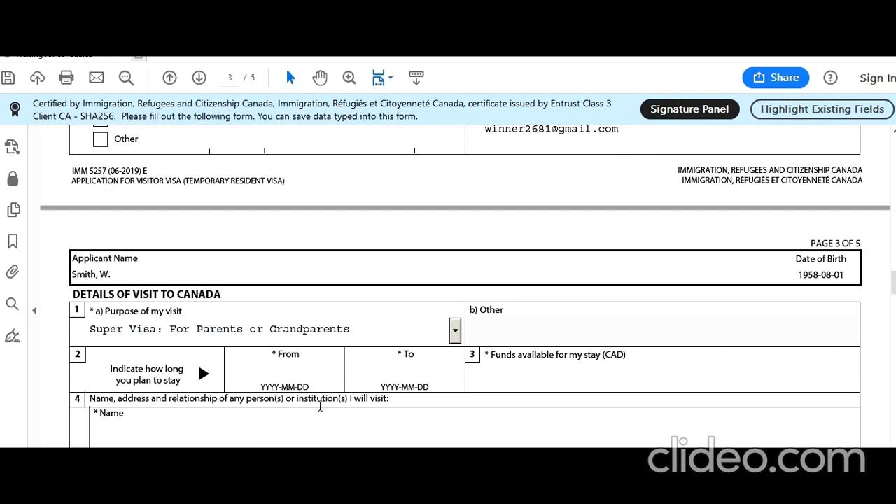
pyautogui.scroll(-2, 281, 387)
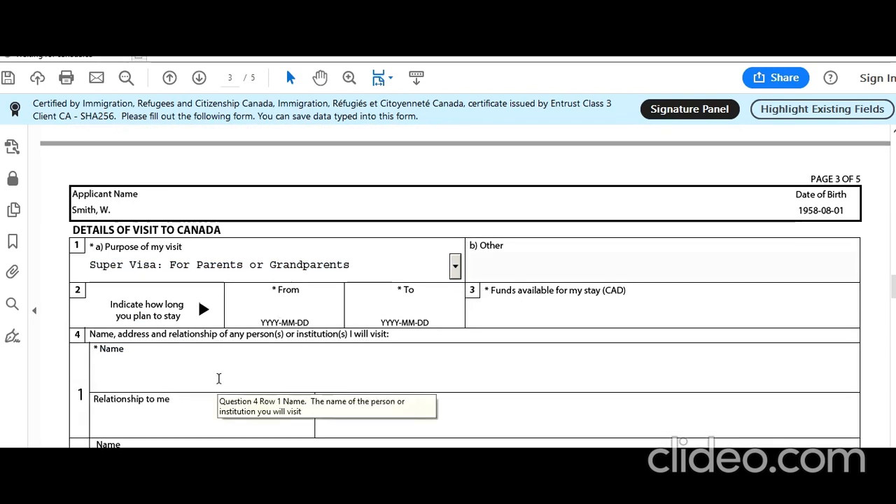
pyautogui.click(294, 310)
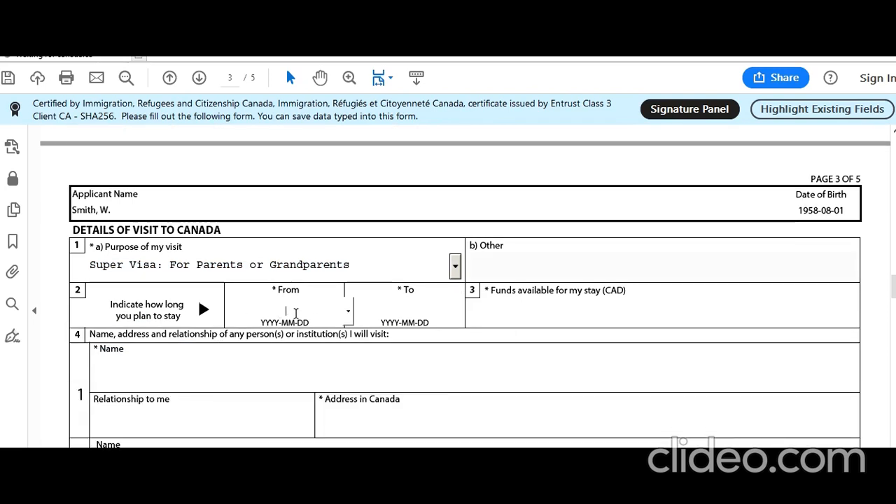
# Step: Set the visit's From date to 2019-11-30 using the calendar
pyautogui.click(348, 314)
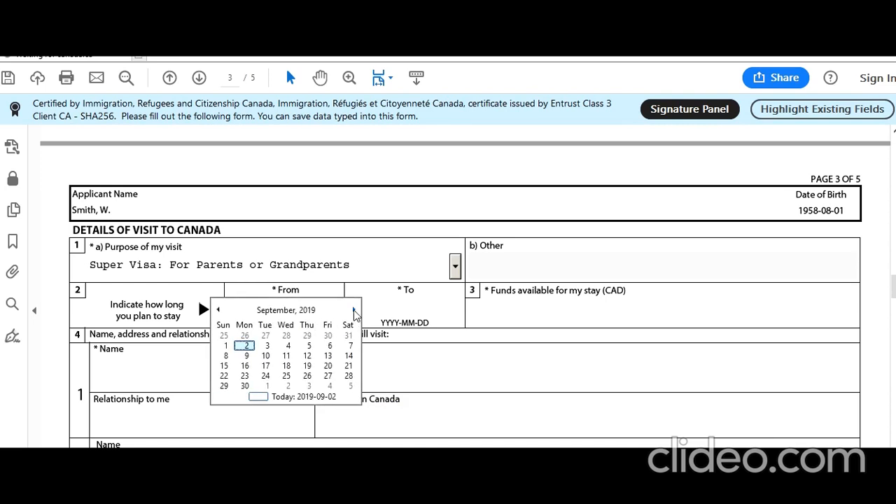
pyautogui.click(354, 311)
pyautogui.click(354, 310)
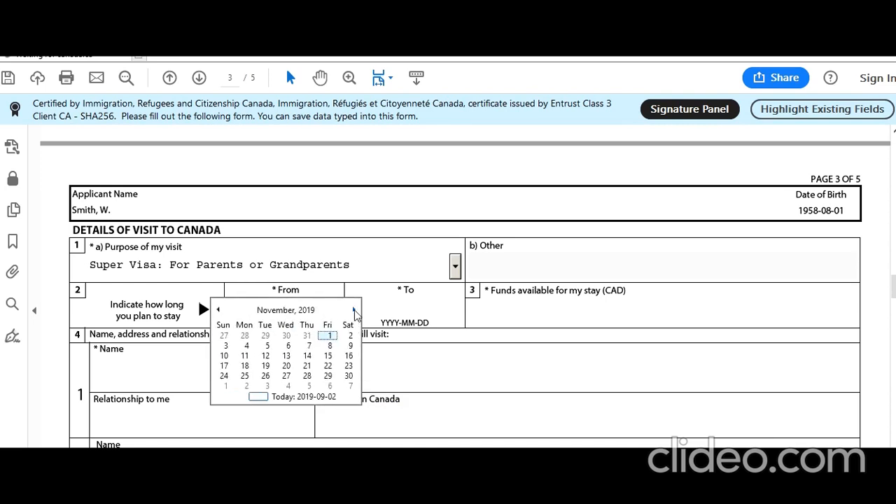
pyautogui.click(349, 376)
# Step: Set the visit's To date to 2021-10-10 by picking 2021, October, then day 10
pyautogui.click(429, 306)
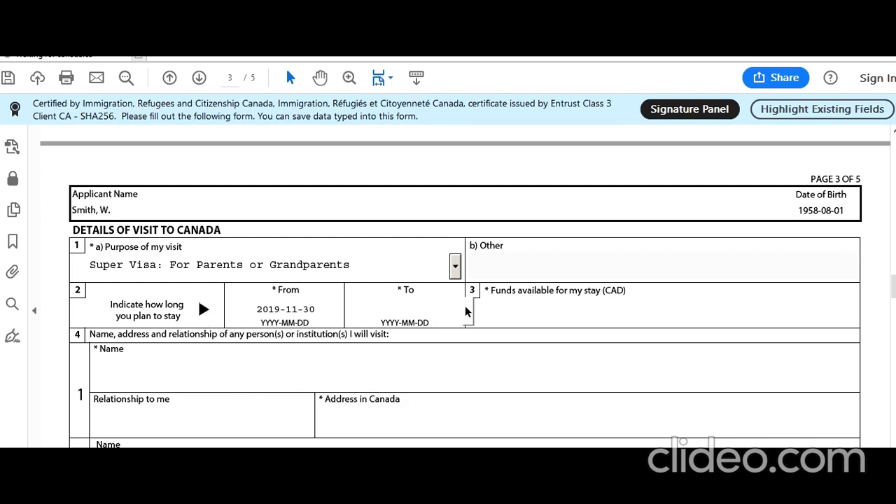
pyautogui.click(466, 311)
pyautogui.click(394, 310)
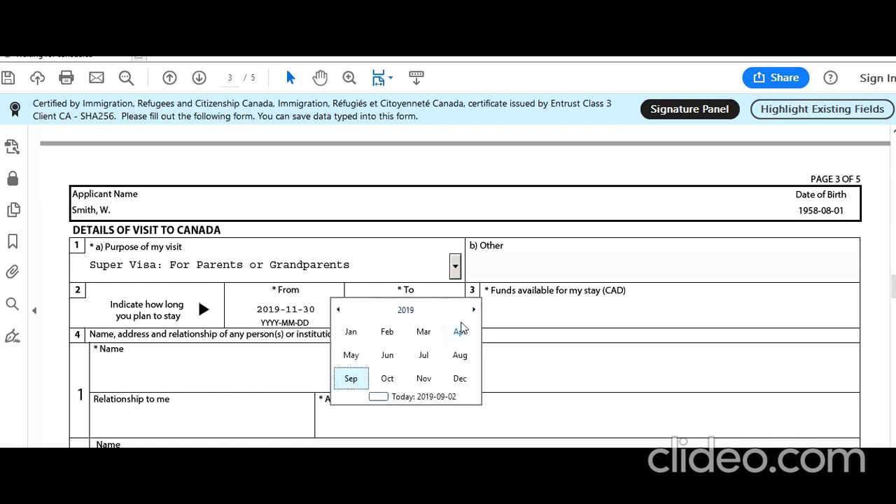
pyautogui.click(467, 312)
pyautogui.click(467, 312)
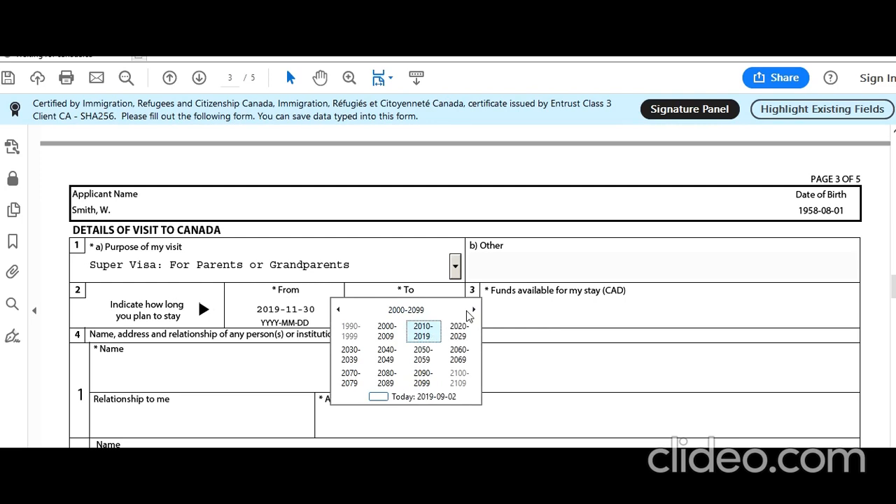
pyautogui.click(452, 336)
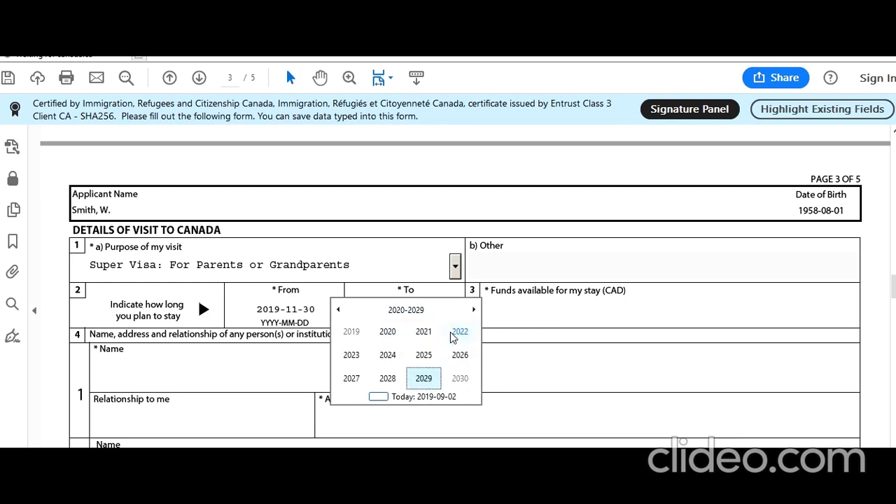
pyautogui.click(425, 339)
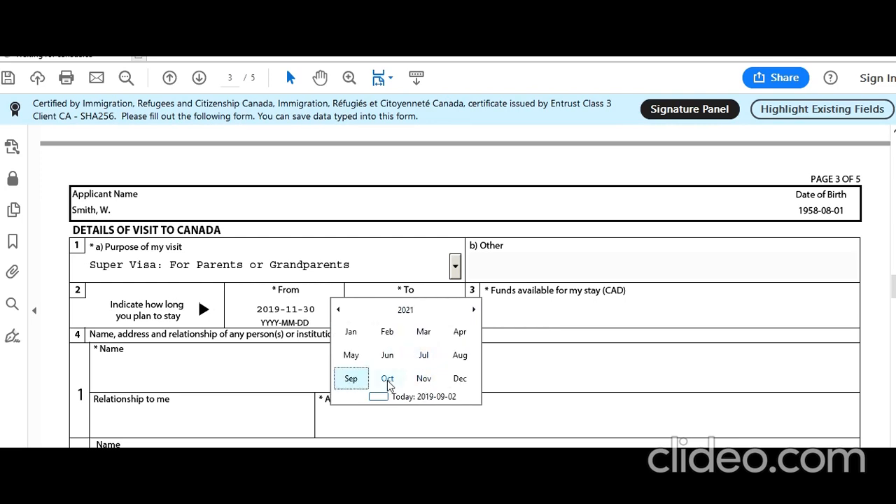
pyautogui.click(388, 380)
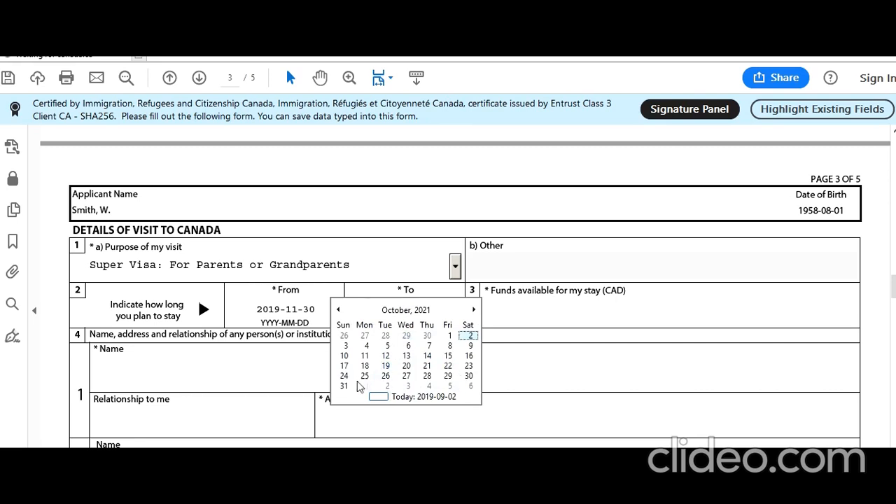
pyautogui.click(345, 356)
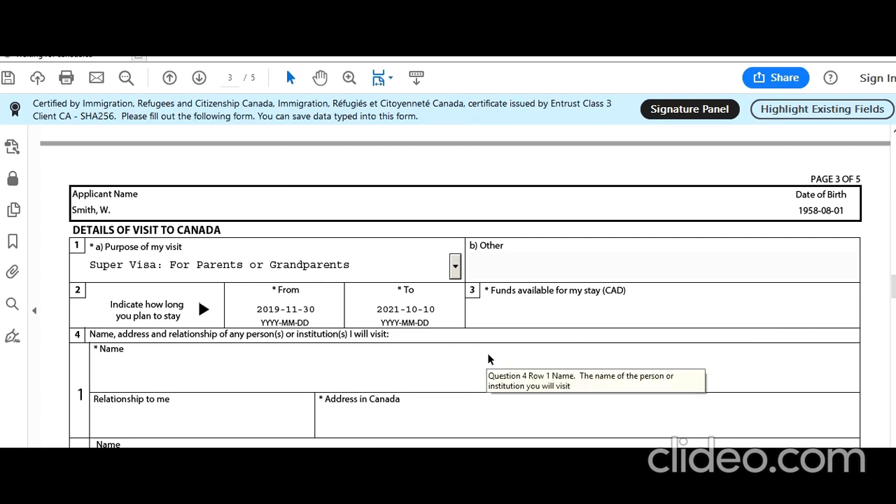
# Step: Enter 100000 as funds available and type the visited person's name
pyautogui.write('100000')
pyautogui.click(479, 351)
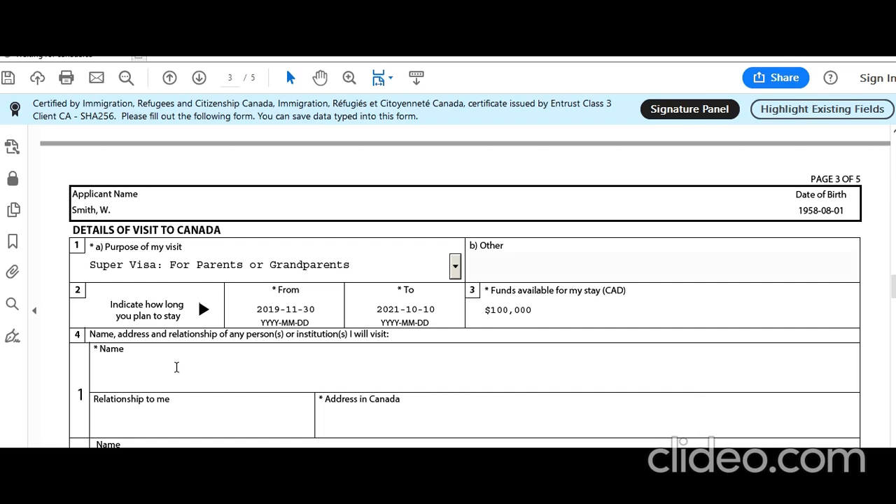
pyautogui.write('John Smith')
pyautogui.press('Tab')
# Step: Set the relationship to Child and enter the person's address in Canada, correcting the postal code
pyautogui.click(163, 418)
pyautogui.write('Child')
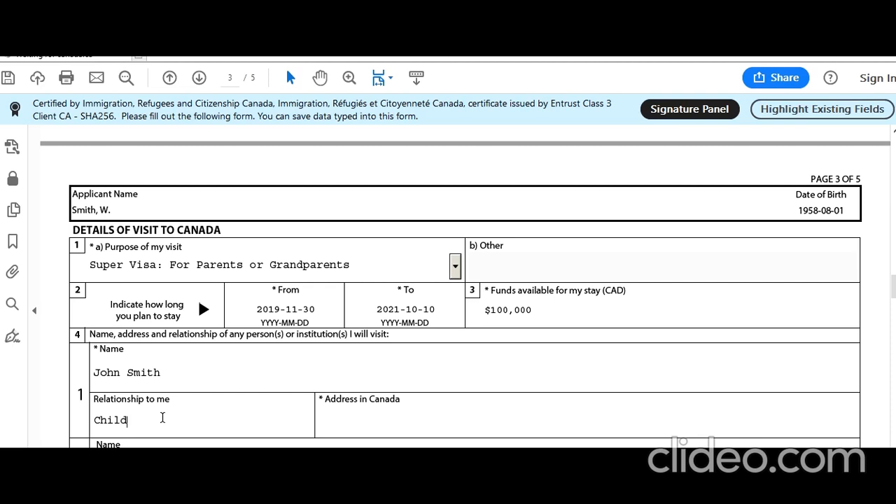
pyautogui.press('Tab')
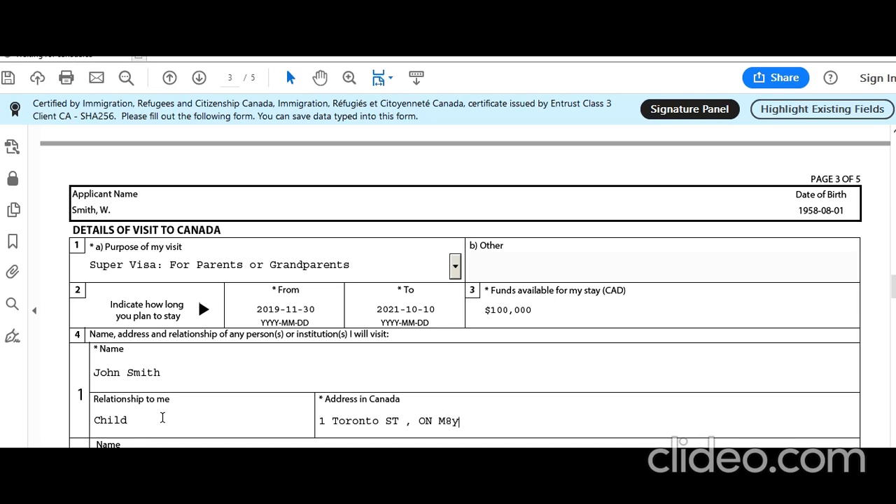
# Step: Answer Yes to post-secondary education and enter study dates 1976-06 to 1980-06
pyautogui.scroll(-2, 154, 422)
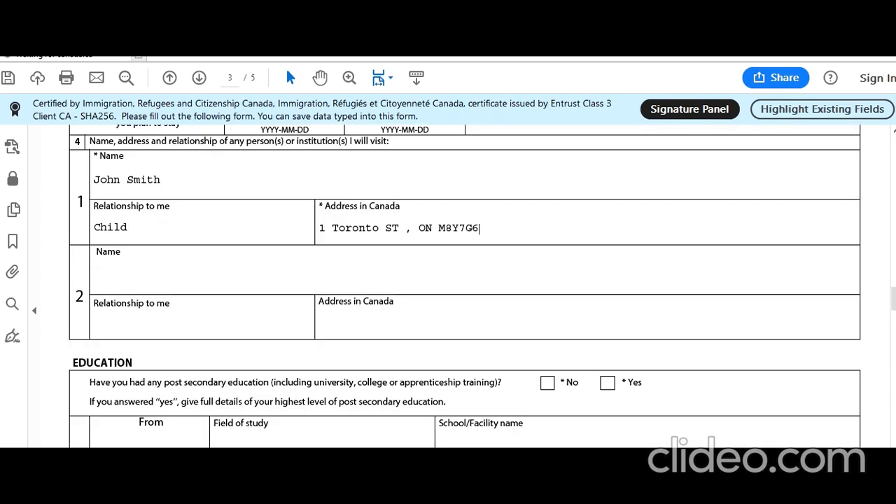
pyautogui.click(607, 382)
pyautogui.scroll(-2, 439, 410)
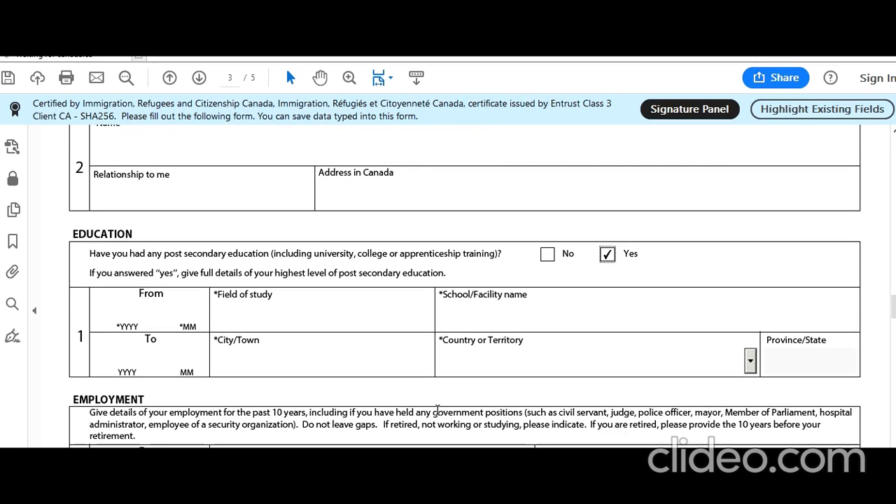
pyautogui.click(130, 316)
pyautogui.write('1')
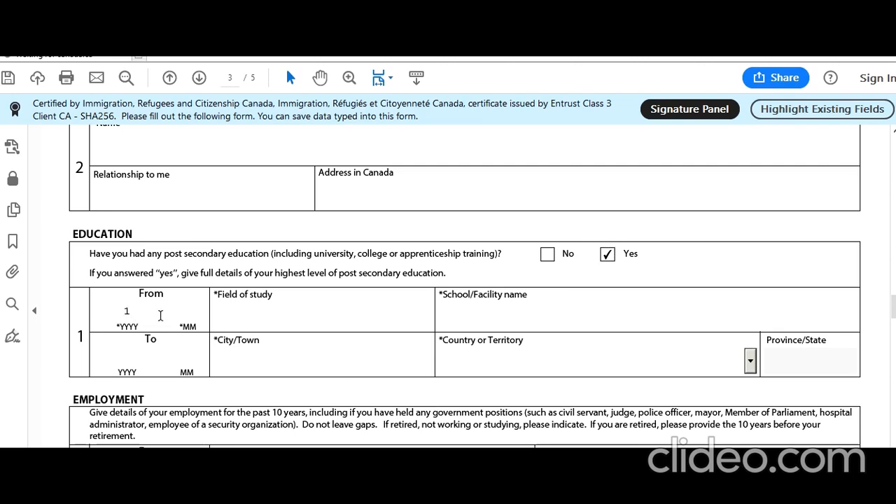
pyautogui.write('976')
pyautogui.write('06')
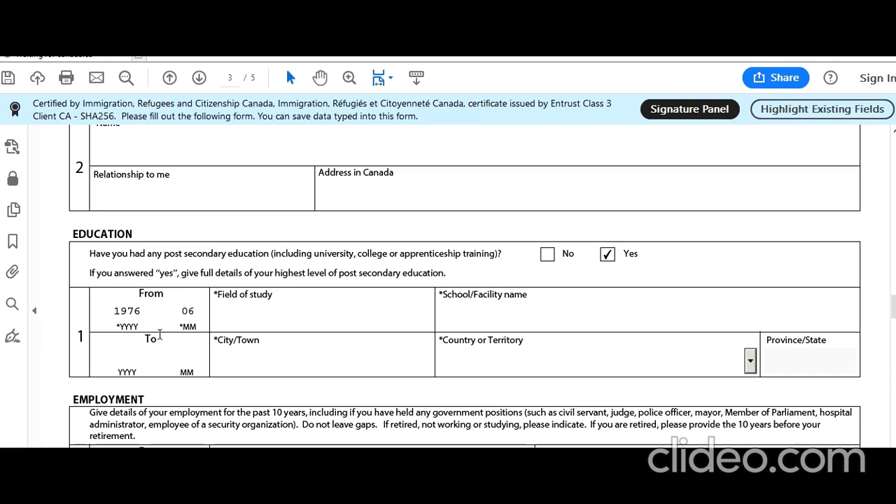
pyautogui.click(123, 359)
pyautogui.write('19')
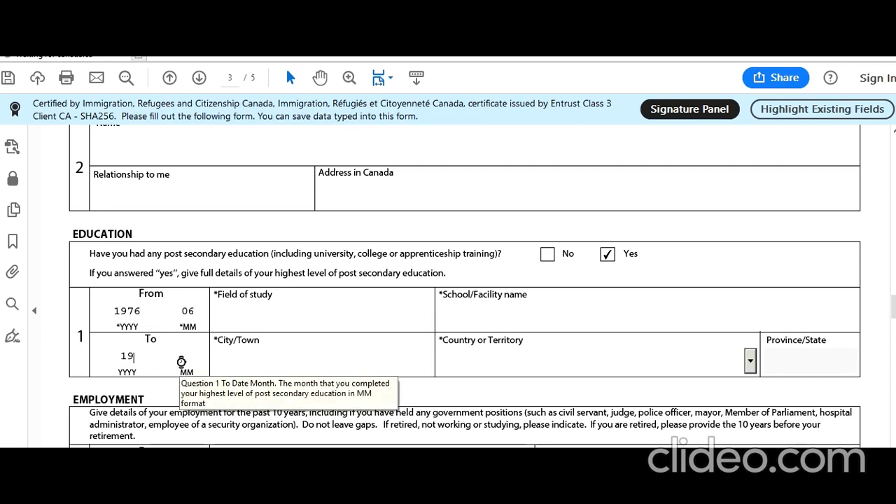
pyautogui.write('80')
pyautogui.write('06')
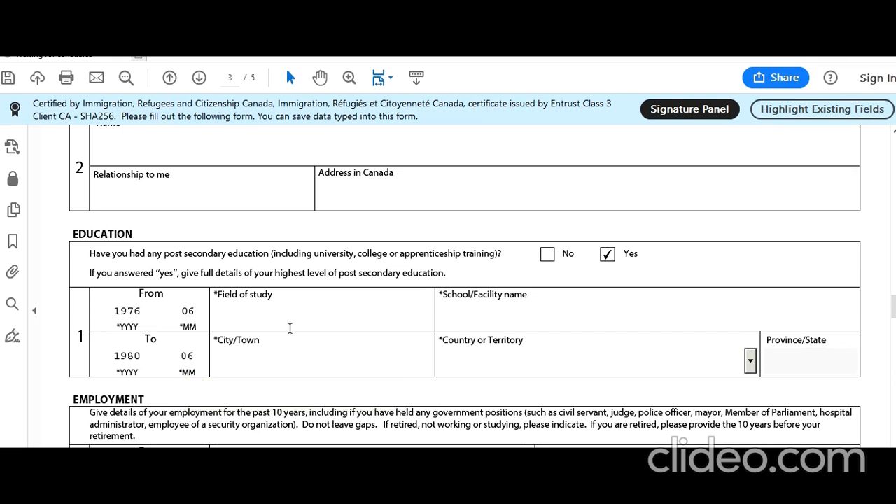
# Step: Enter Bachelors of Business Admin at New Delhi Business School, city New Delhi, country India
pyautogui.click(318, 313)
pyautogui.write('Bachelors of Busi')
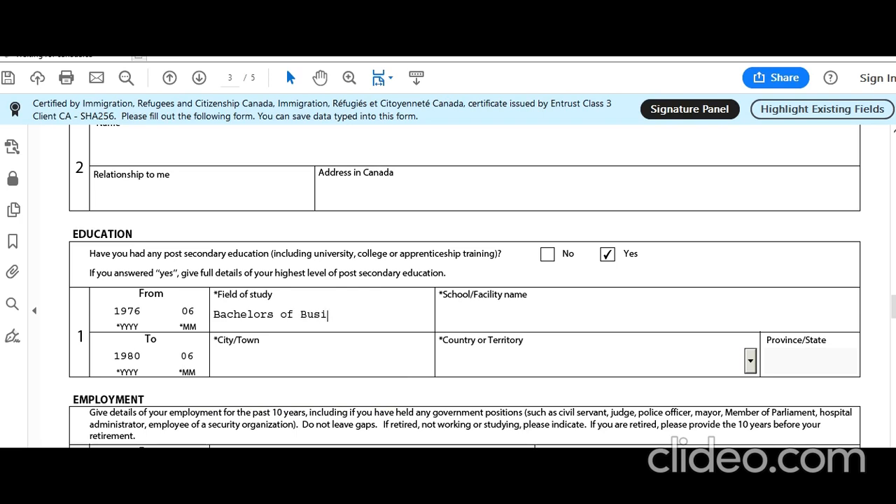
pyautogui.write('ness Administ')
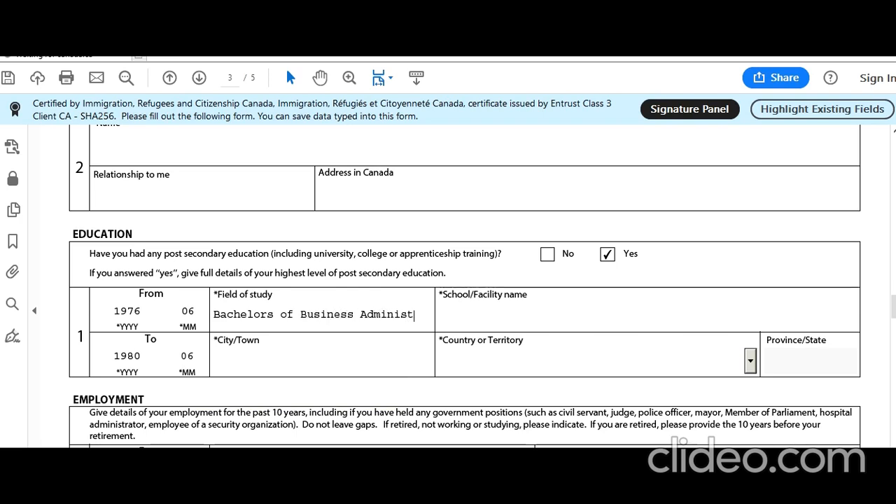
pyautogui.press('BackSpace')
pyautogui.press('BackSpace')
pyautogui.press('Tab')
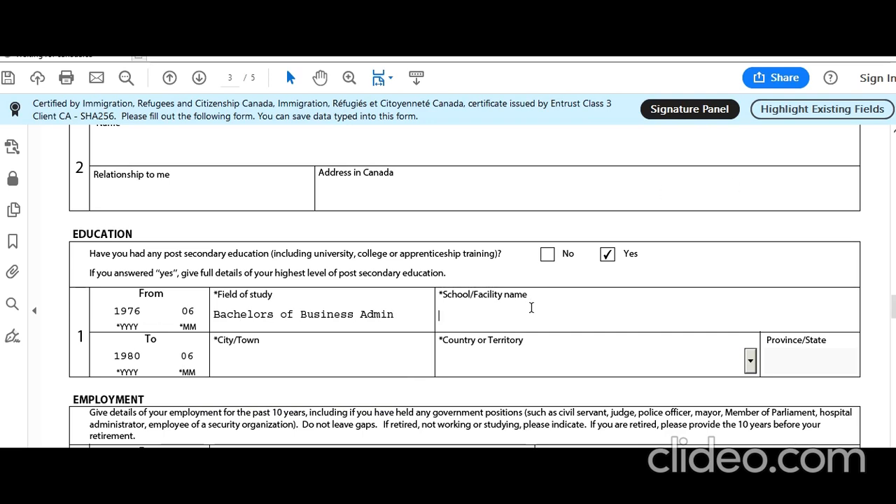
pyautogui.write('New De')
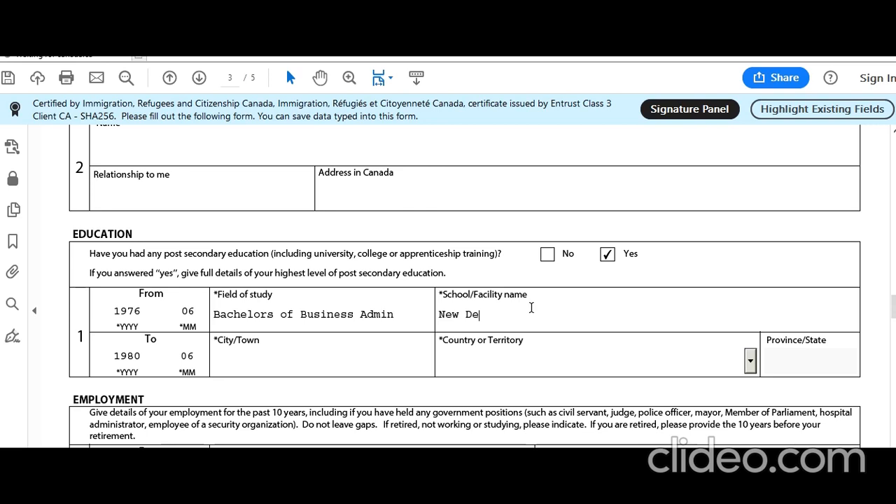
pyautogui.write('lhi Business Svhool')
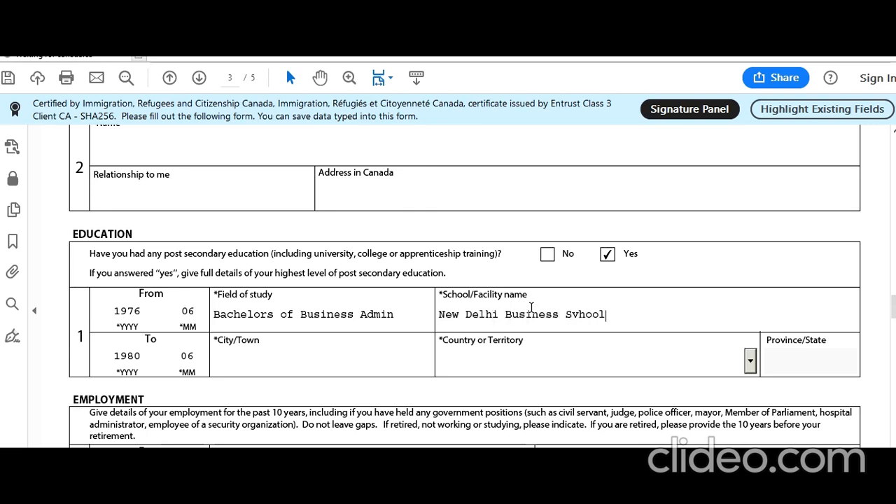
pyautogui.click(578, 313)
pyautogui.press('BackSpace')
pyautogui.write('c')
pyautogui.click(264, 366)
pyautogui.write('New ')
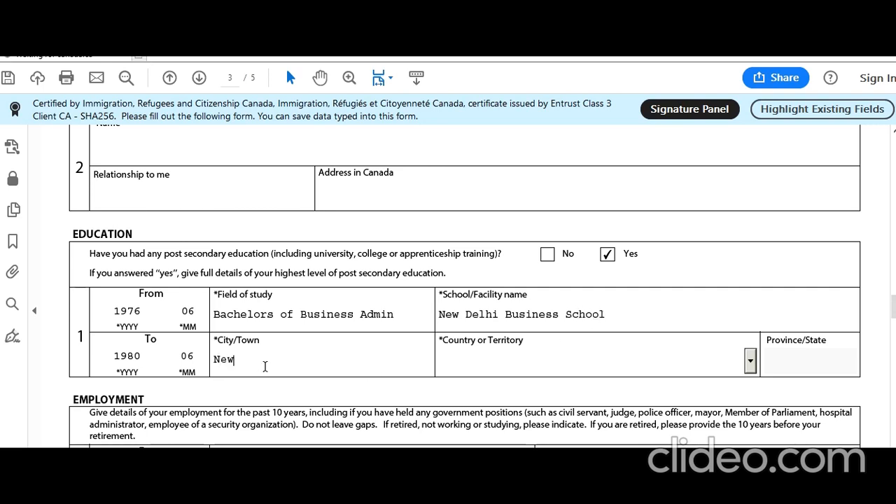
pyautogui.write('Delhi')
pyautogui.press('i')
pyautogui.press('i')
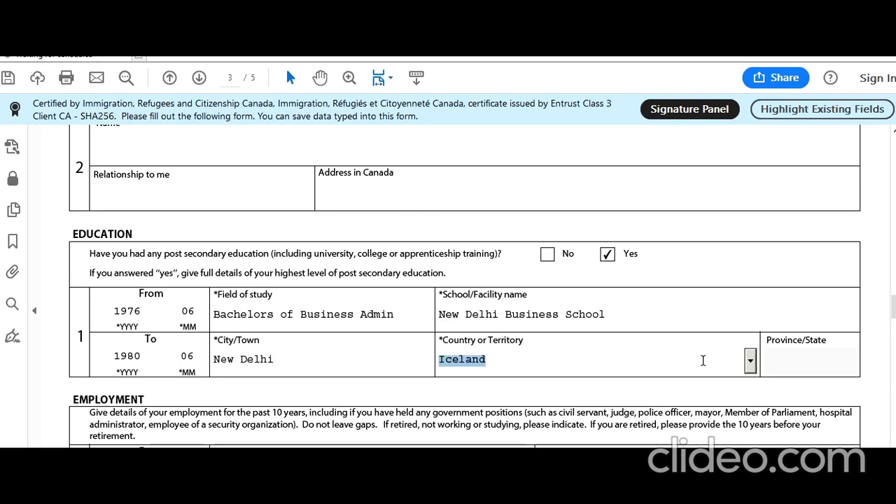
pyautogui.click(573, 394)
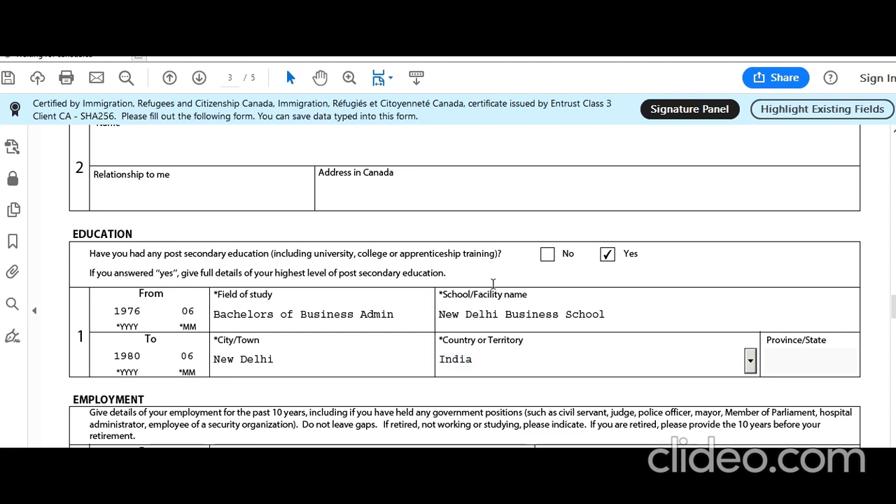
# Step: Enter 198007 as the From date of the first employment record
pyautogui.scroll(-3, 493, 283)
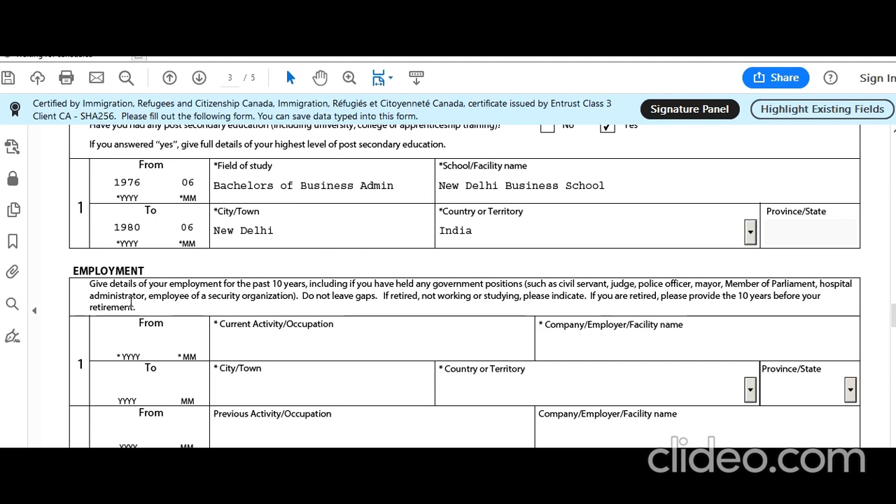
pyautogui.click(124, 344)
pyautogui.write('1980')
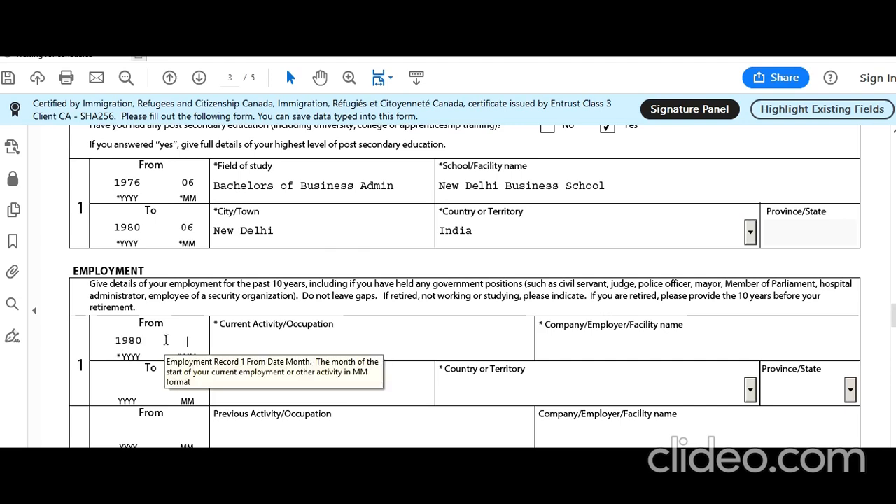
pyautogui.write('07')
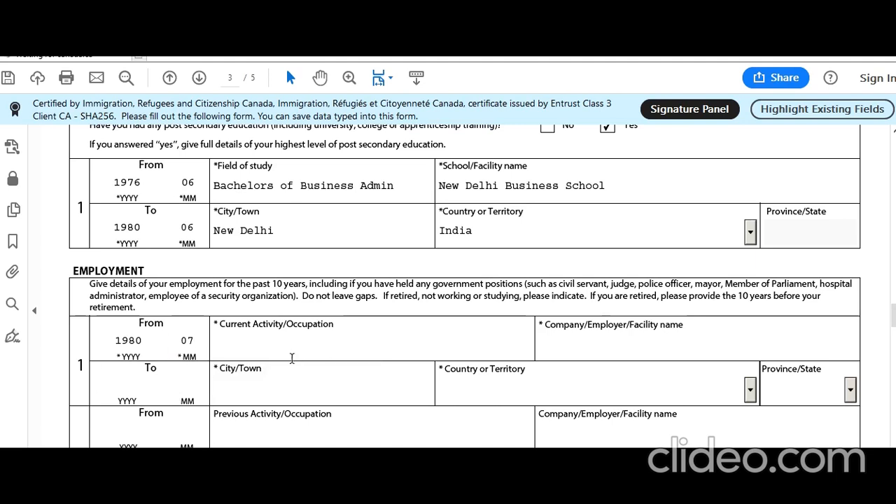
pyautogui.click(314, 340)
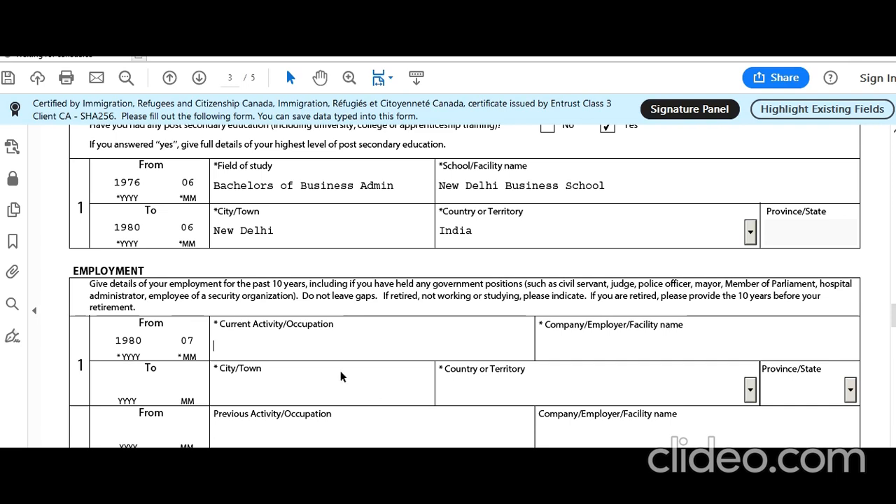
# Step: Enter occupation Rice Trading at Smith Exports, New Delhi, India, for the first employment record
pyautogui.click(313, 343)
pyautogui.write('Rice Trading')
pyautogui.click(636, 342)
pyautogui.write('SMith')
pyautogui.press('BackSpace')
pyautogui.press('BackSpace')
pyautogui.press('BackSpace')
pyautogui.press('BackSpace')
pyautogui.write('mi')
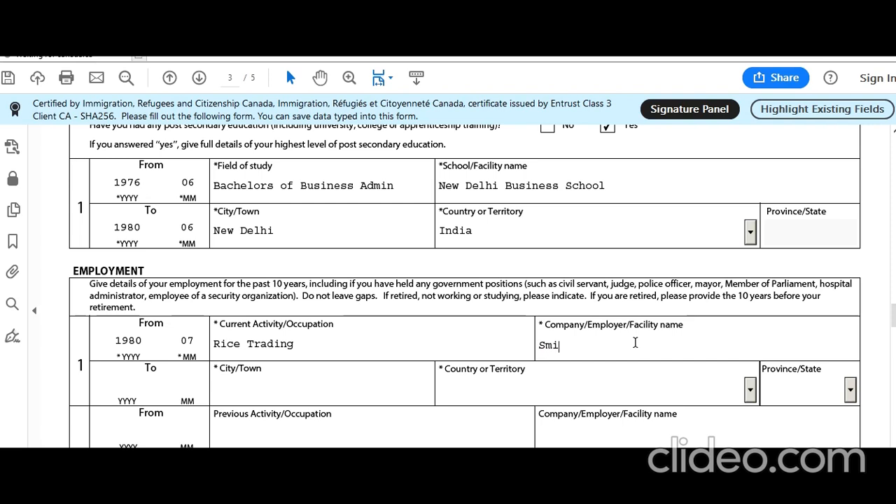
pyautogui.write('th Exports')
pyautogui.click(346, 399)
pyautogui.write('New Del')
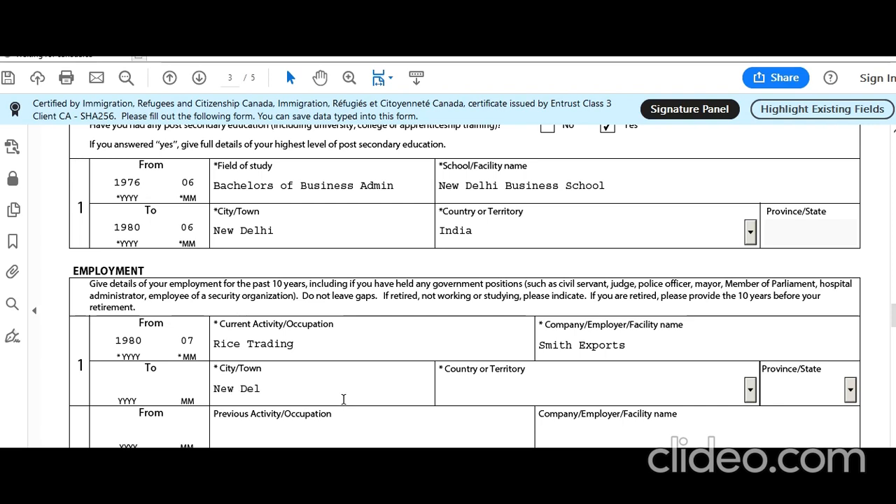
pyautogui.write('hiIndia')
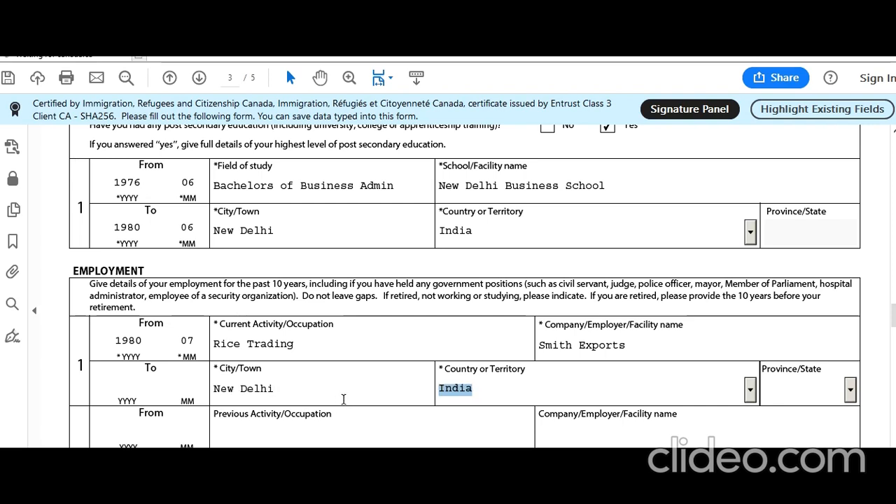
pyautogui.press('Tab')
pyautogui.scroll(-10, 347, 392)
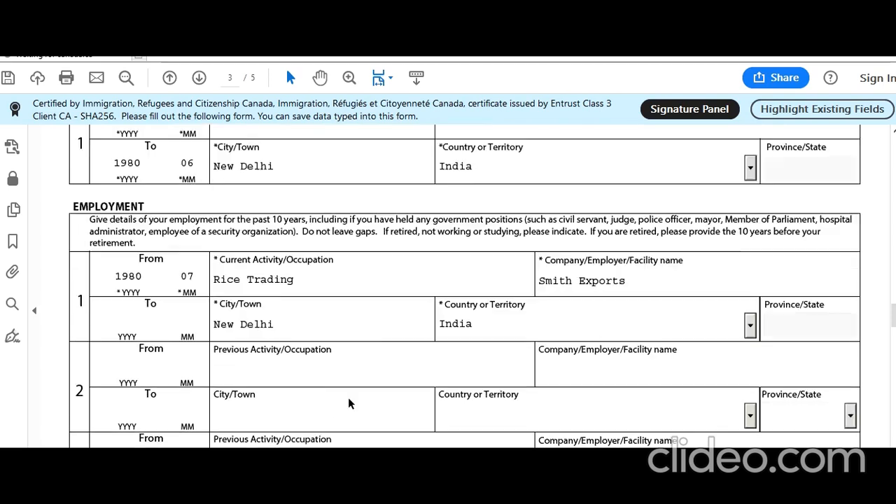
# Step: Answer No to background questions 1a (tuberculosis), 1b (disorders) and 2a (overstaying) on page 4
pyautogui.scroll(-3, 347, 387)
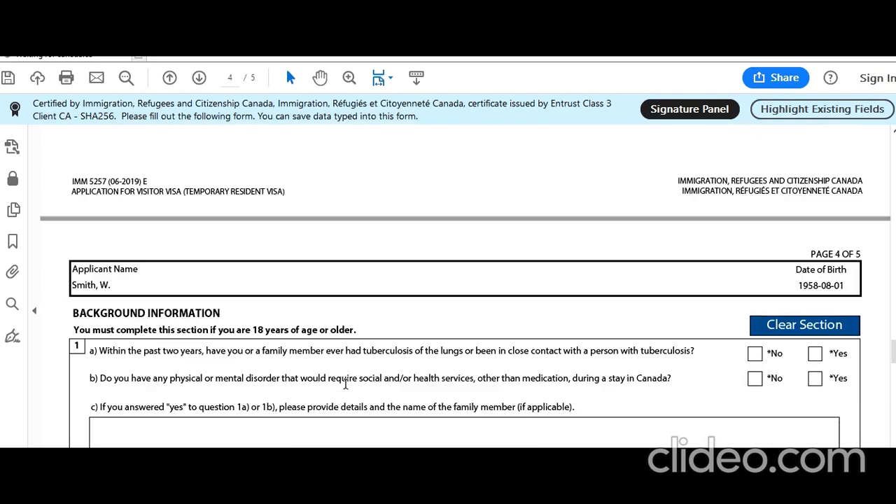
pyautogui.scroll(5, 352, 346)
pyautogui.scroll(-4, 346, 218)
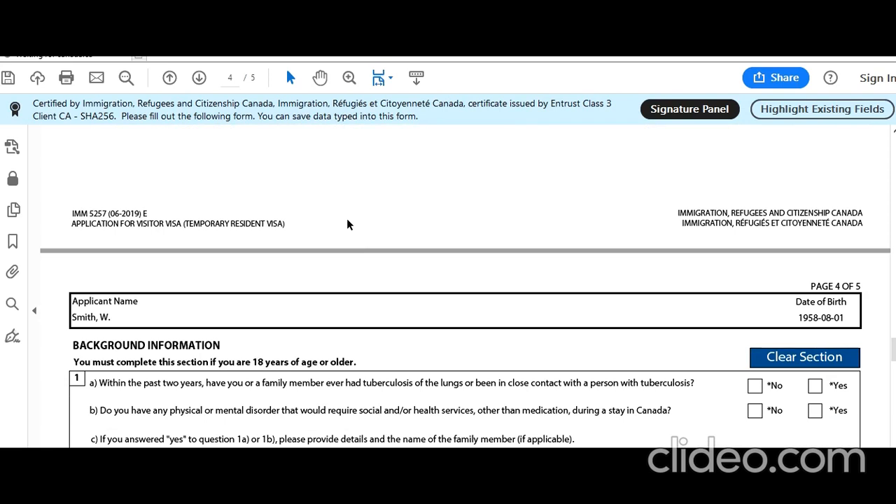
pyautogui.scroll(-3, 346, 224)
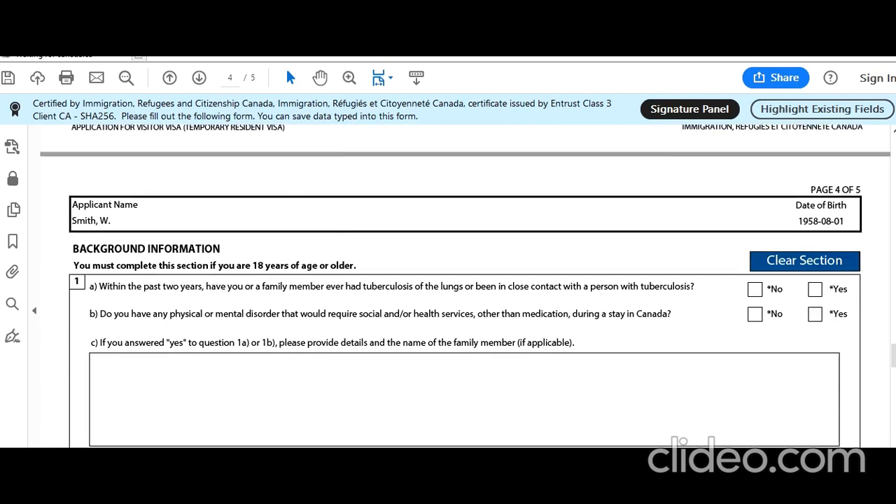
pyautogui.scroll(-1, 246, 325)
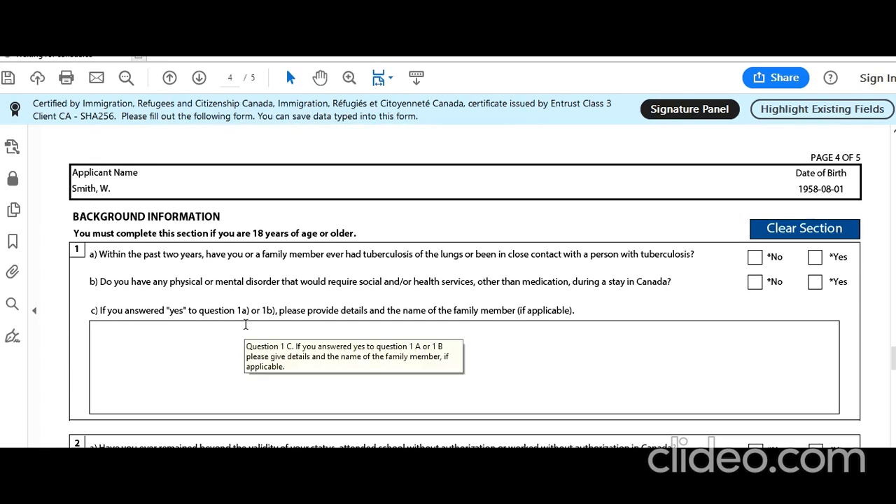
pyautogui.scroll(-1, 246, 324)
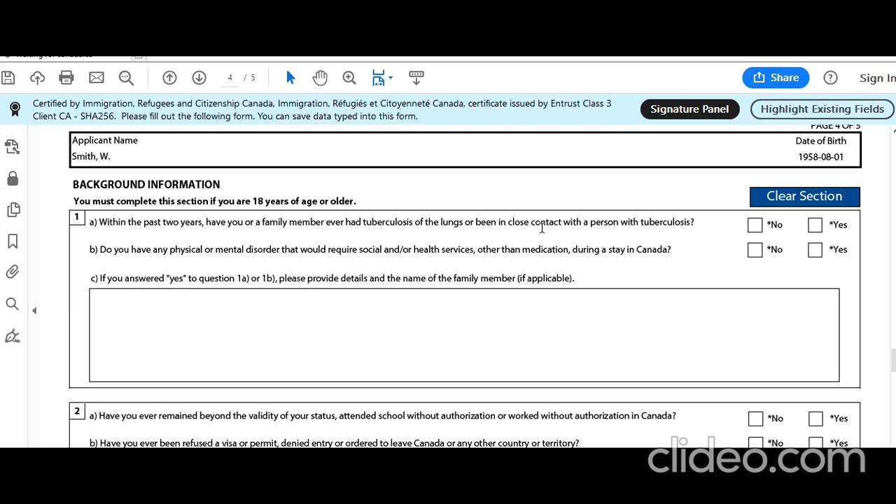
pyautogui.click(754, 224)
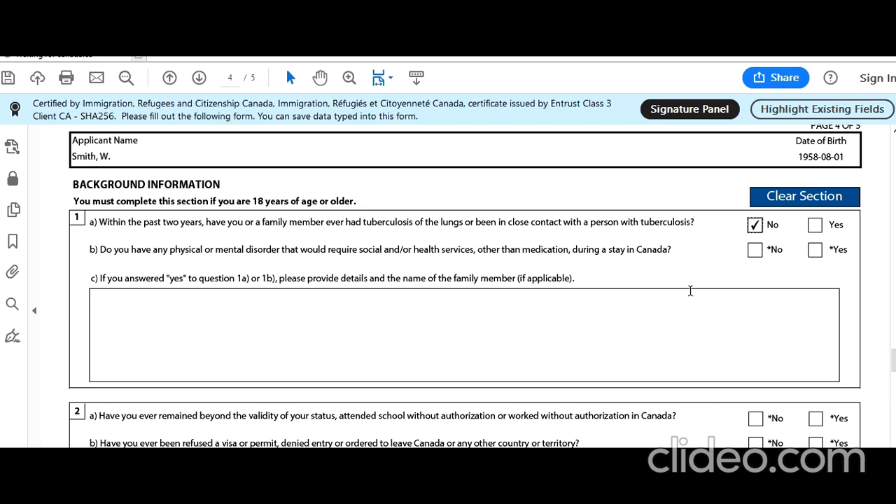
pyautogui.click(756, 253)
pyautogui.scroll(-3, 579, 308)
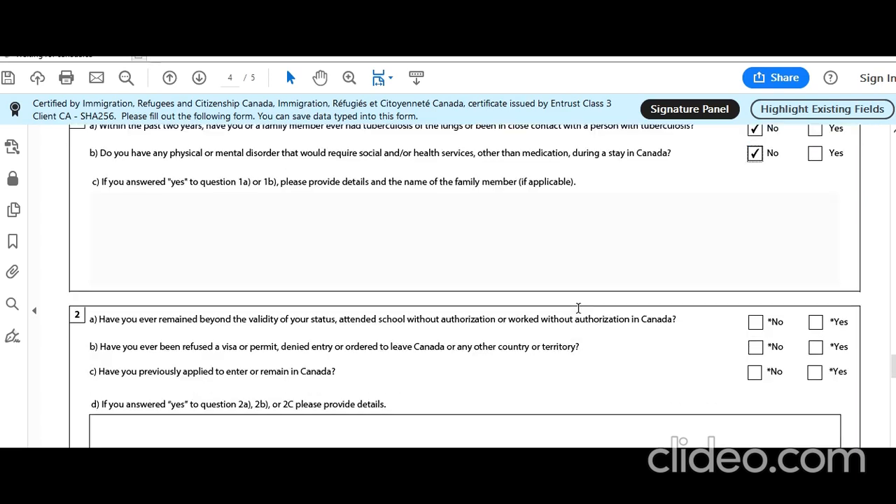
pyautogui.scroll(-2, 578, 309)
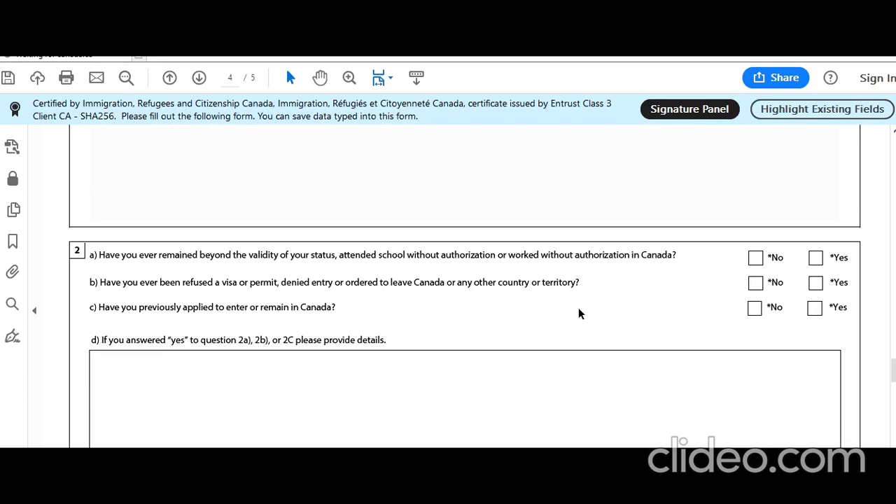
pyautogui.scroll(-1, 579, 309)
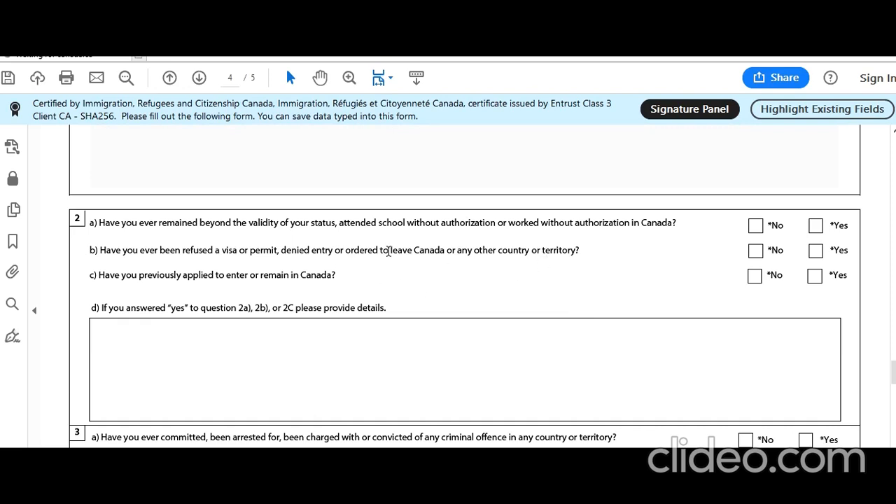
pyautogui.click(756, 225)
# Step: Answer No to questions 2b, 2c, 3a, 4a, 5 and 6 on refusals, crimes, military and violence
pyautogui.click(755, 253)
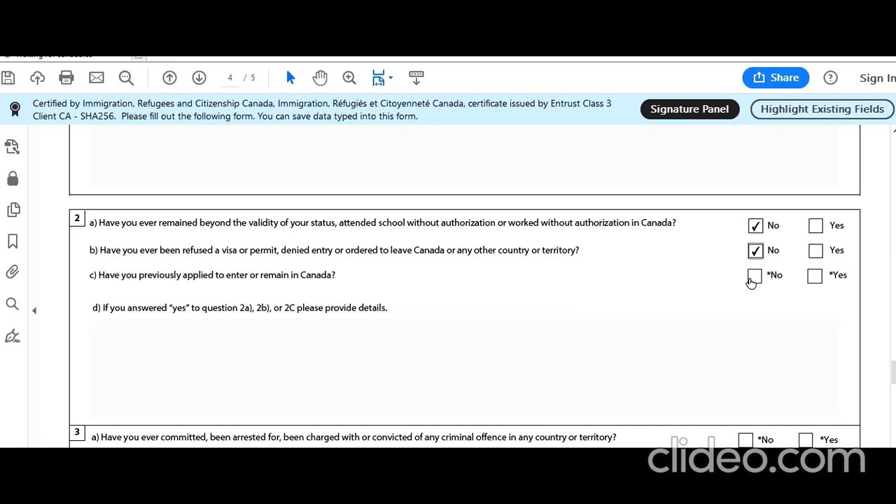
pyautogui.click(752, 277)
pyautogui.scroll(-3, 592, 306)
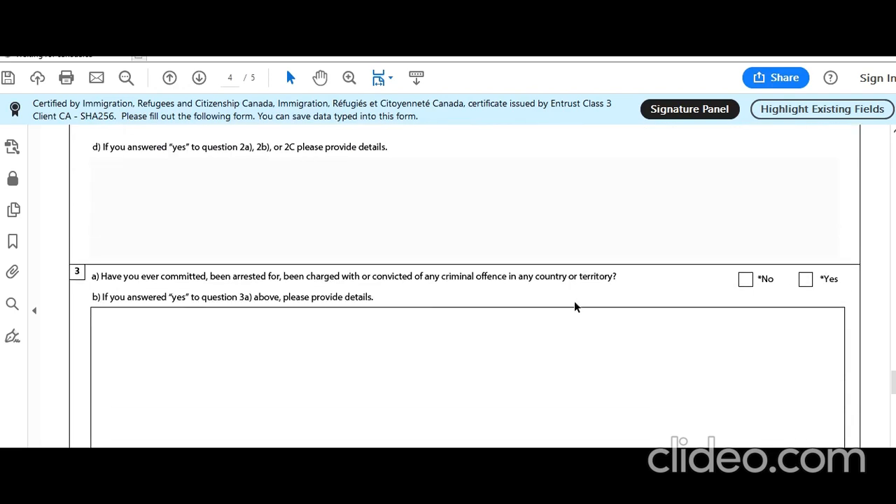
pyautogui.click(746, 279)
pyautogui.scroll(-2, 532, 304)
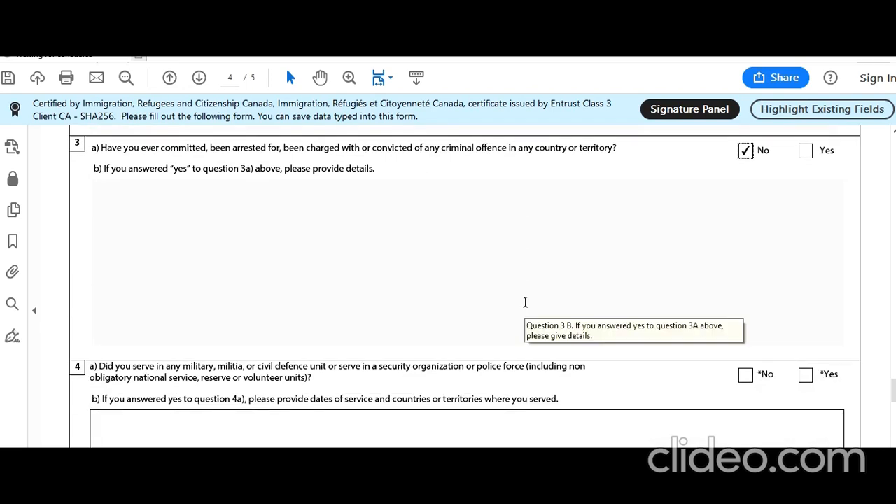
pyautogui.click(745, 375)
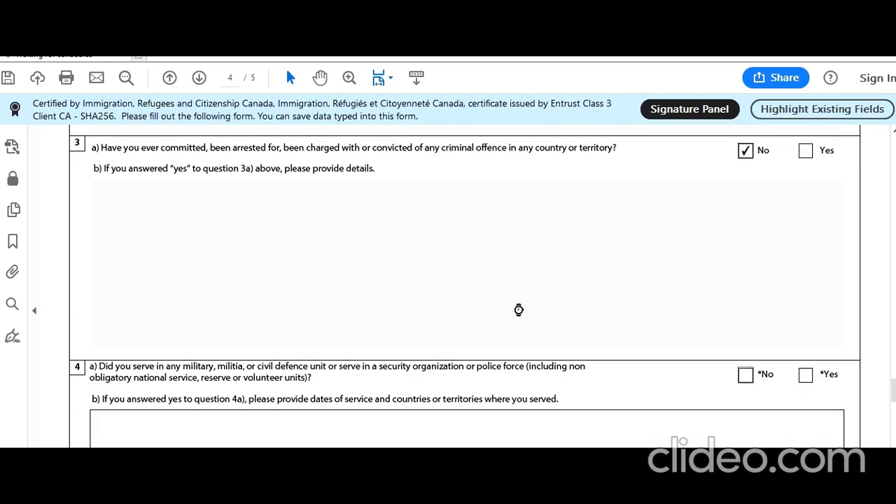
pyautogui.scroll(-5, 479, 287)
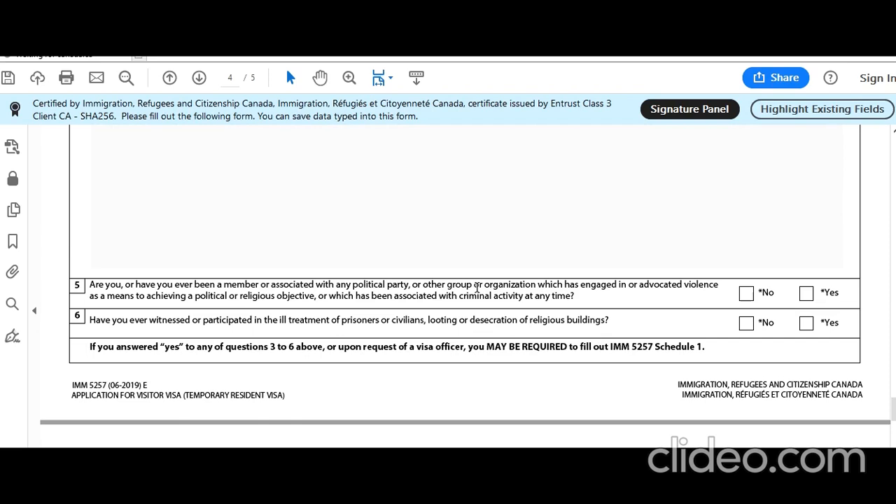
pyautogui.click(745, 295)
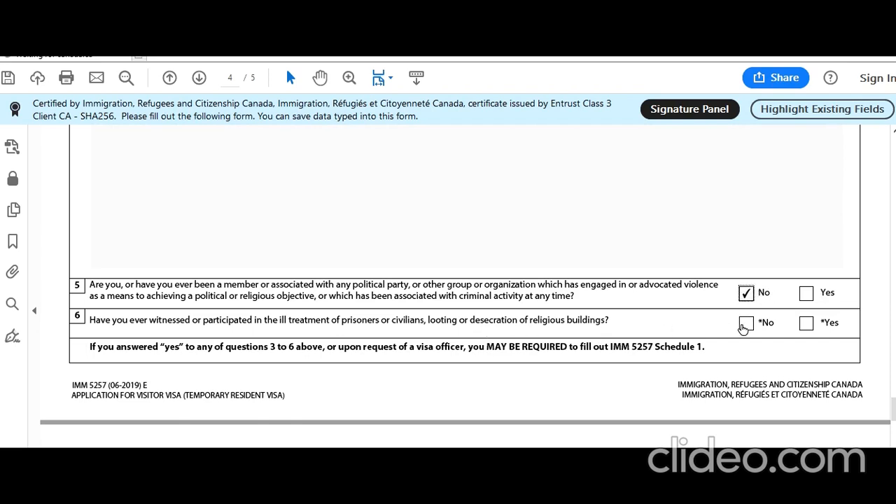
pyautogui.click(747, 323)
pyautogui.scroll(-4, 556, 317)
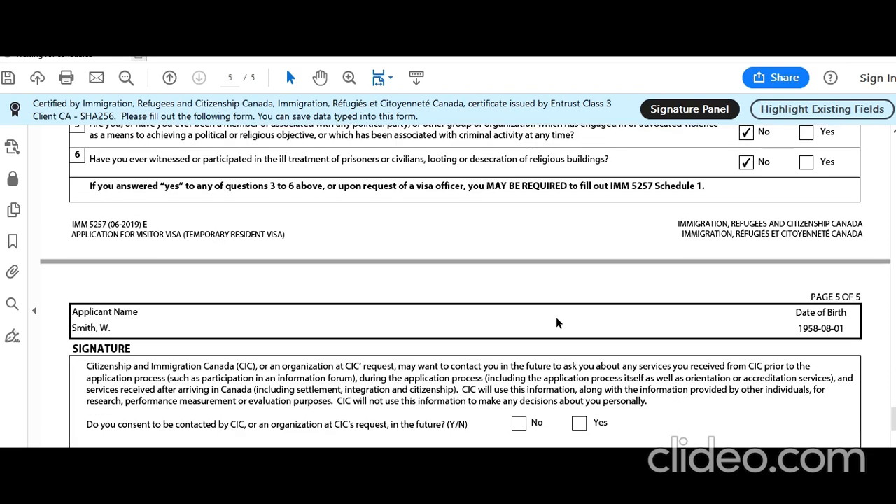
# Step: Consent to future CIC contact and set the declaration date to 2019-09-02
pyautogui.scroll(-2, 556, 317)
pyautogui.click(581, 360)
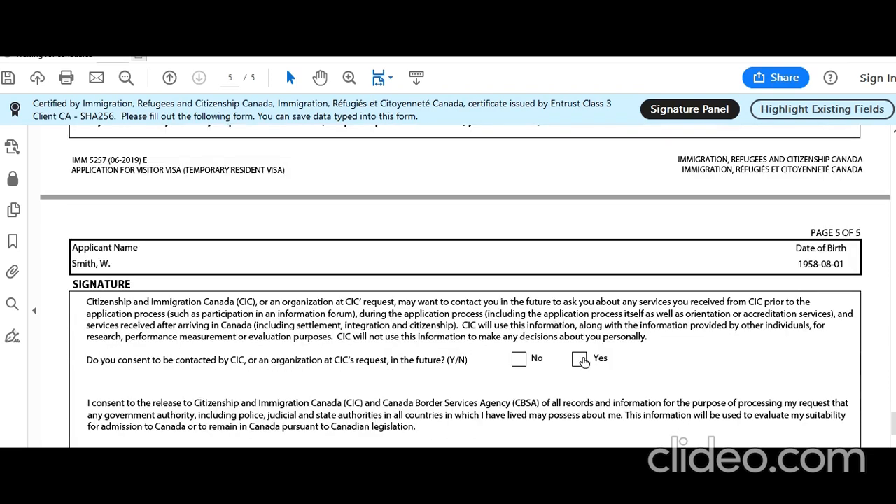
pyautogui.scroll(-3, 457, 311)
pyautogui.click(798, 412)
pyautogui.click(827, 411)
pyautogui.scroll(-1, 710, 393)
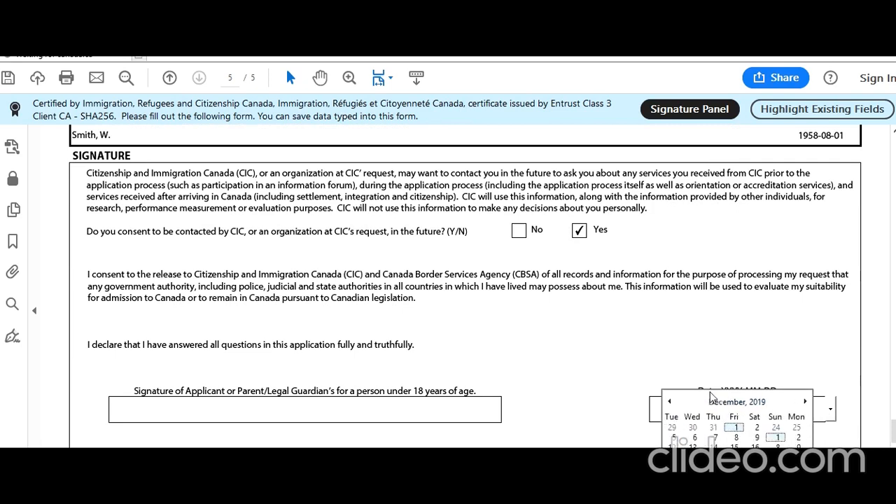
pyautogui.scroll(-3, 844, 338)
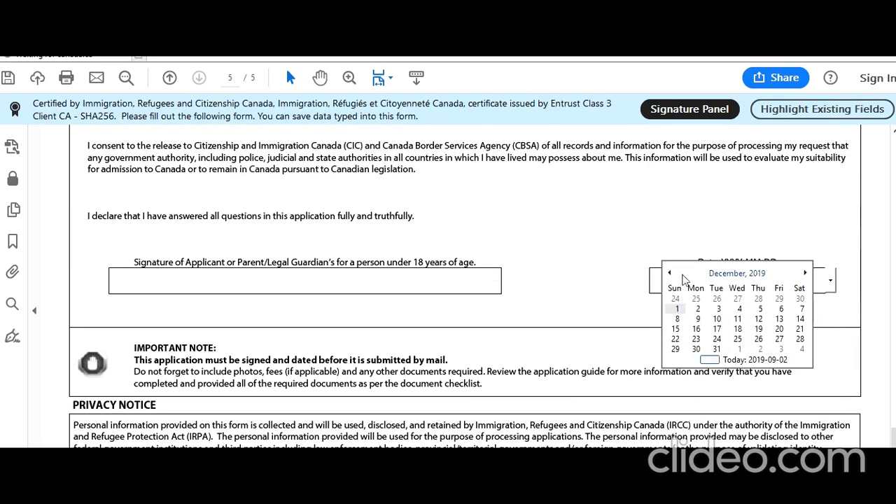
pyautogui.click(627, 264)
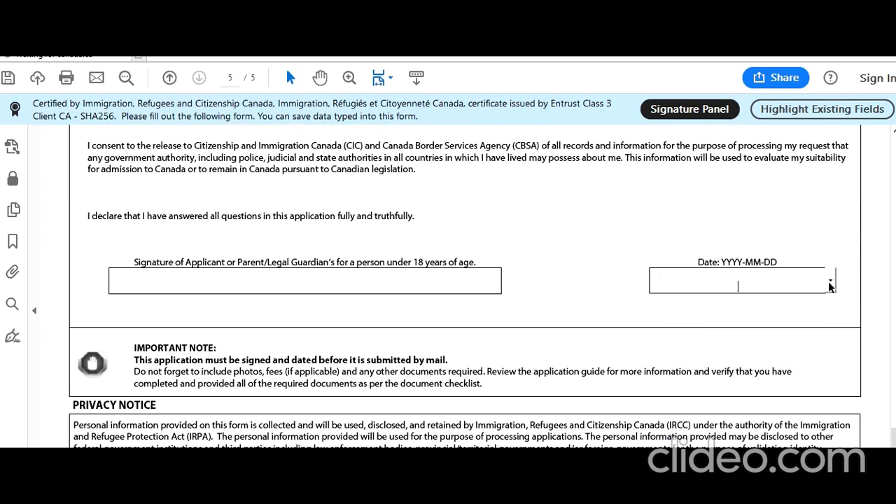
pyautogui.click(830, 280)
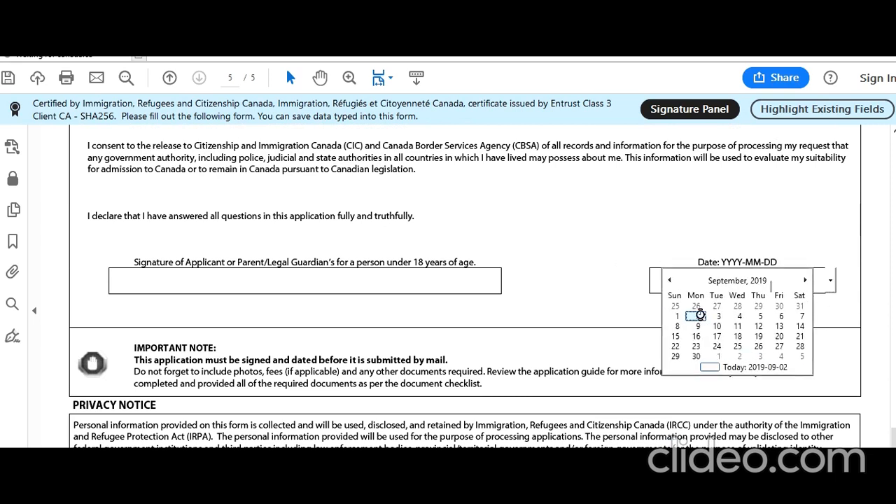
pyautogui.click(700, 320)
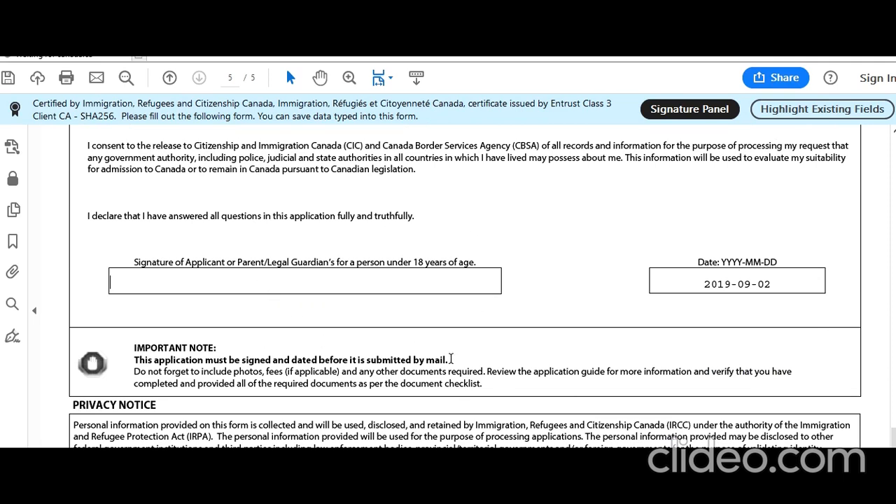
# Step: Validate the completed form and dismiss the 'Validation completed successfully' message
pyautogui.scroll(-5, 443, 306)
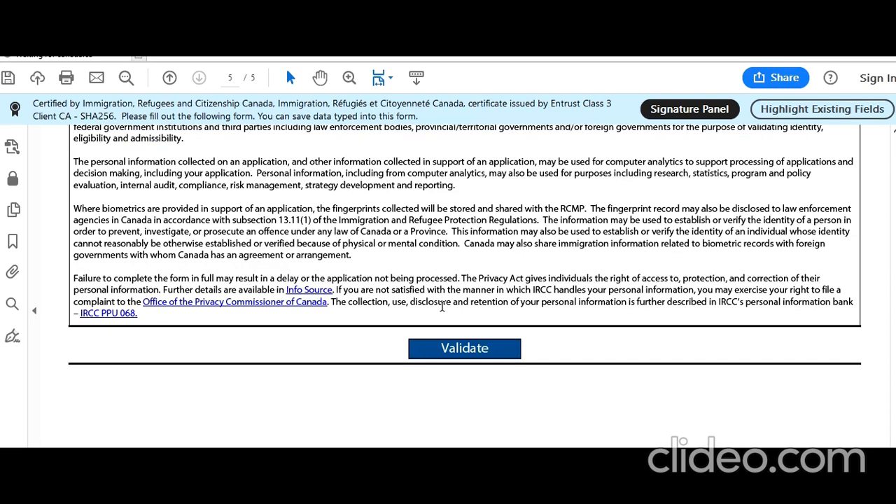
pyautogui.click(469, 348)
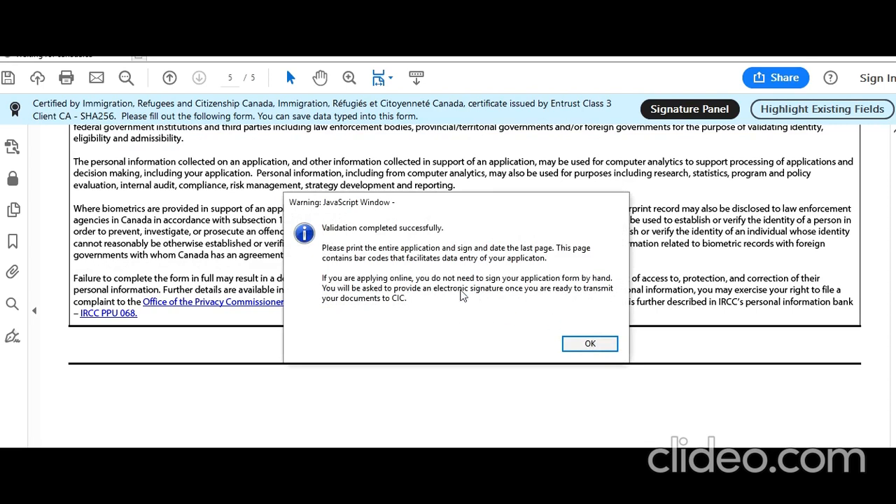
pyautogui.click(587, 344)
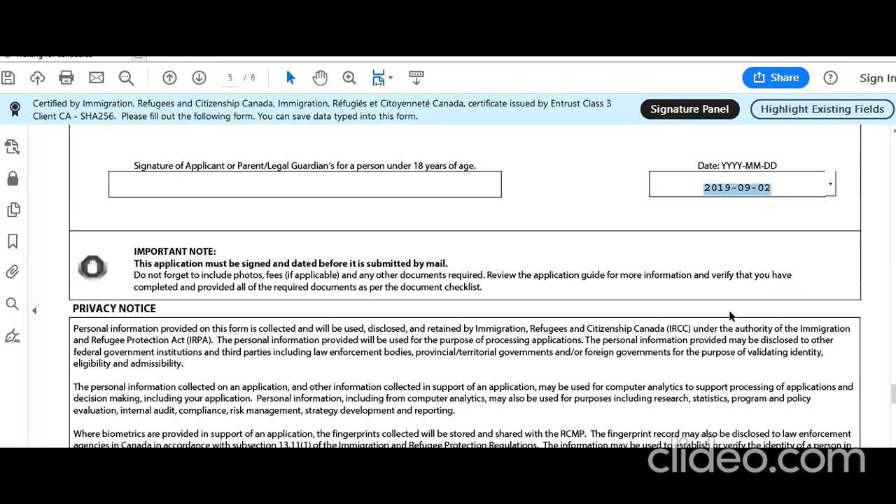
pyautogui.click(794, 220)
pyautogui.moveTo(894, 393); pyautogui.dragTo(894, 145)
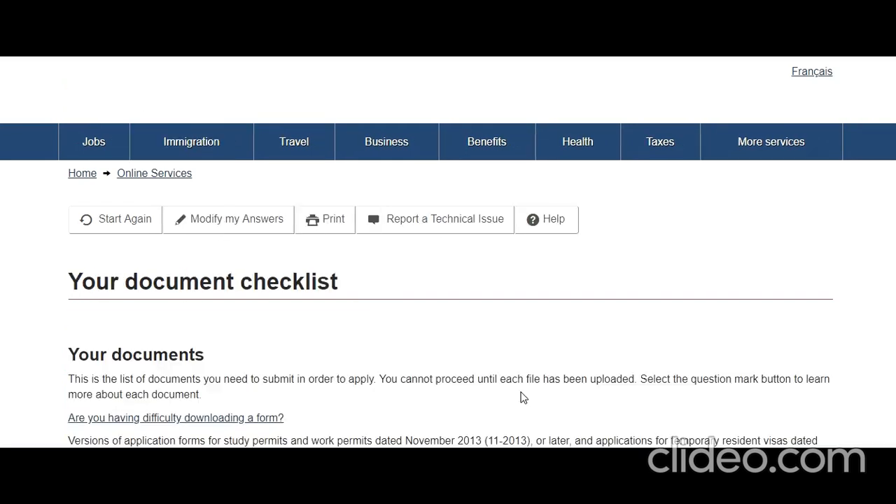
# Step: Scroll through the checklist's Application Form(s), Supporting Documents and Family Members tables
pyautogui.scroll(-4, 450, 361)
pyautogui.scroll(-15, 448, 359)
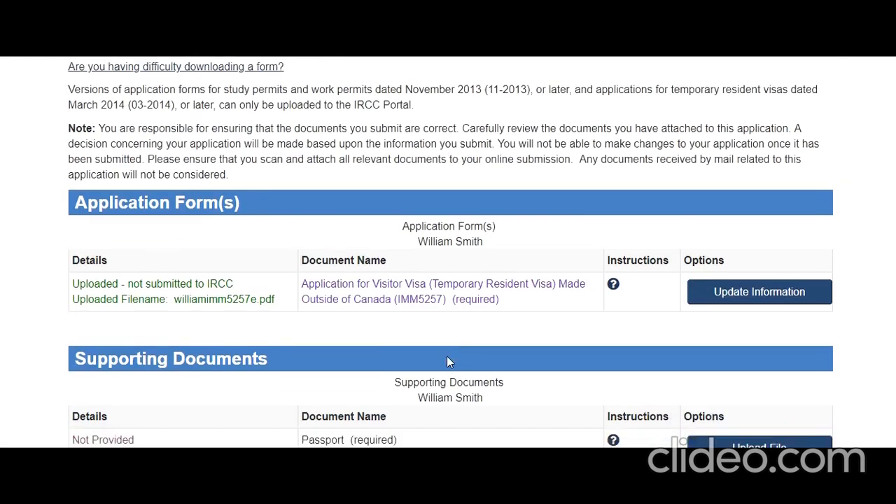
pyautogui.scroll(1, 441, 362)
pyautogui.scroll(-1, 440, 358)
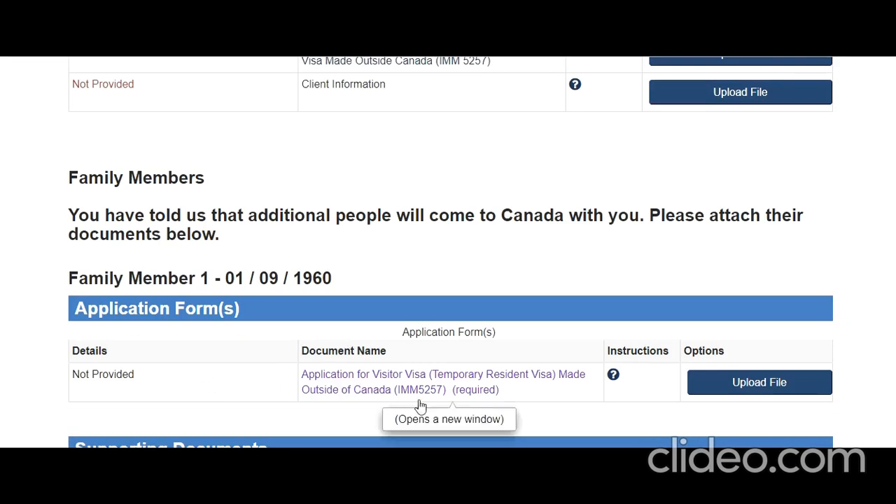
pyautogui.scroll(-3, 546, 438)
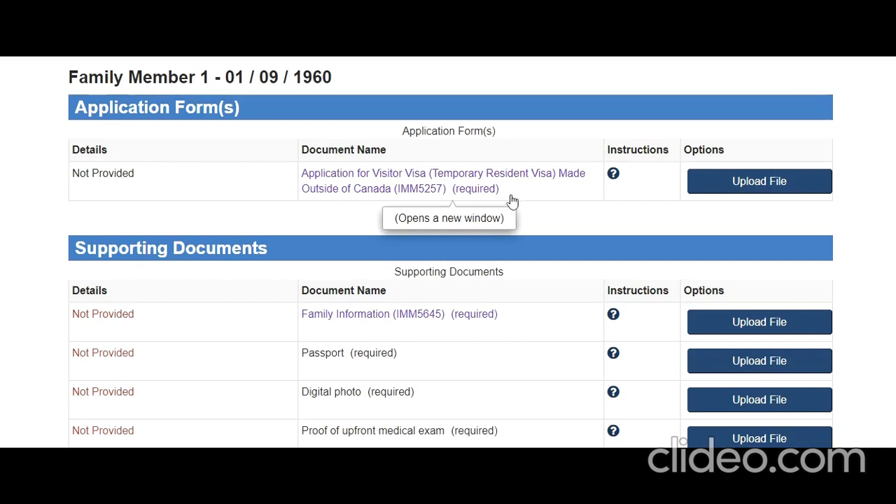
pyautogui.scroll(1, 405, 205)
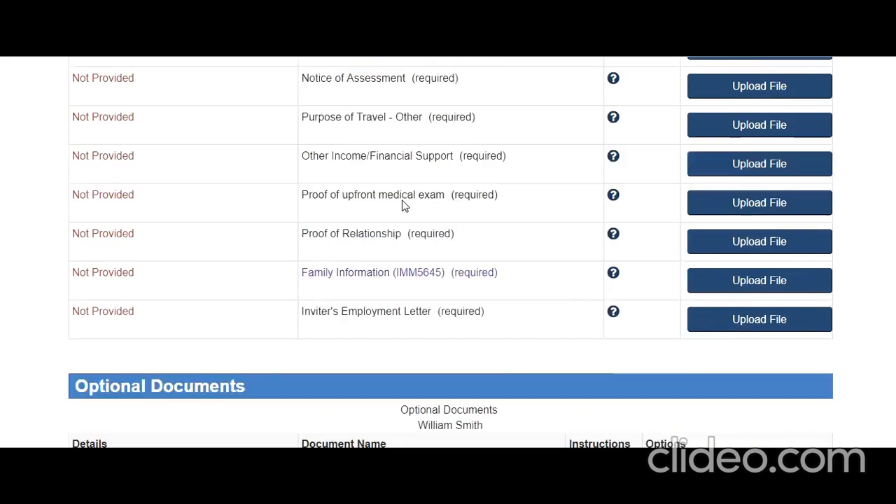
pyautogui.scroll(7, 402, 196)
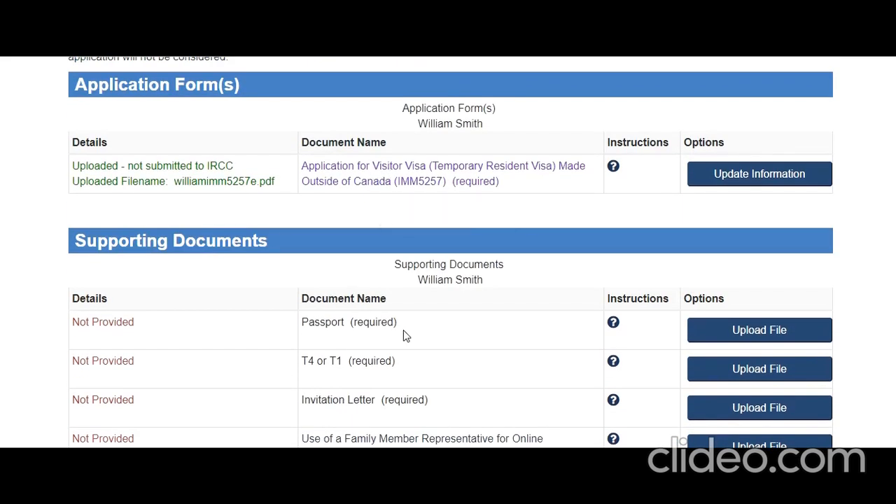
# Step: Read the Passport instructions on copy, birth date and country requirements, then close them
pyautogui.click(615, 324)
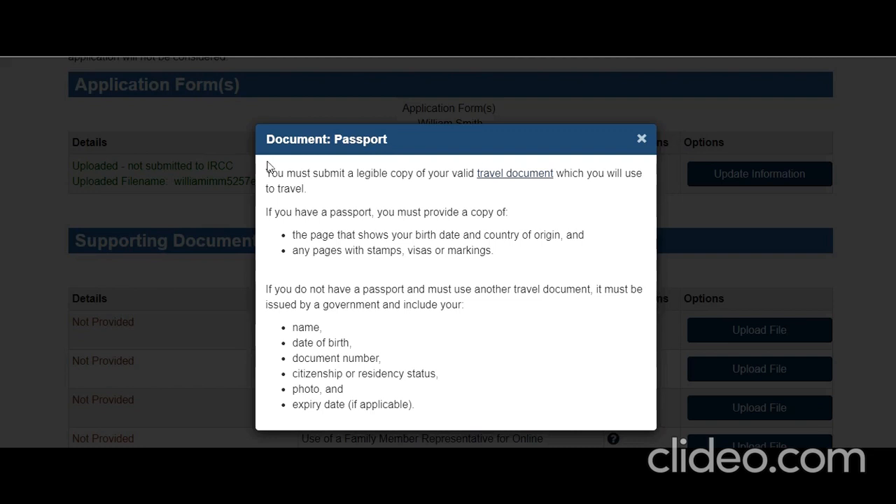
pyautogui.moveTo(267, 173); pyautogui.dragTo(397, 250)
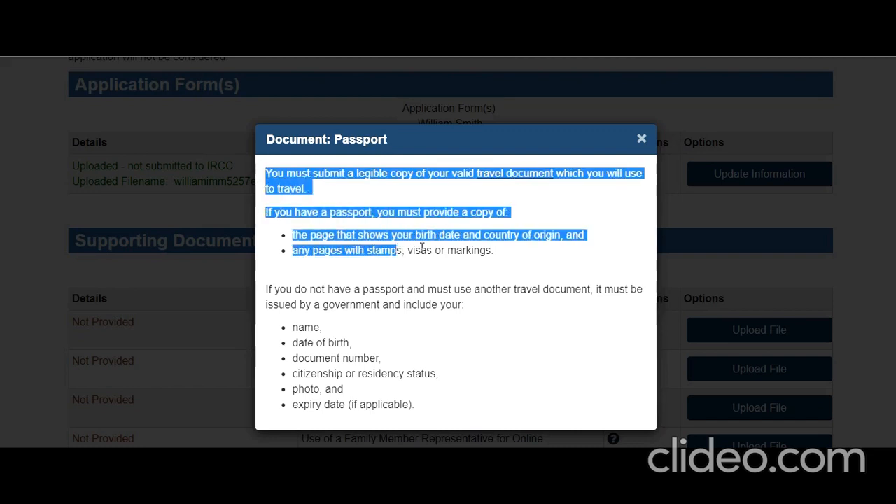
pyautogui.click(439, 226)
pyautogui.moveTo(322, 236); pyautogui.dragTo(447, 255)
pyautogui.click(353, 265)
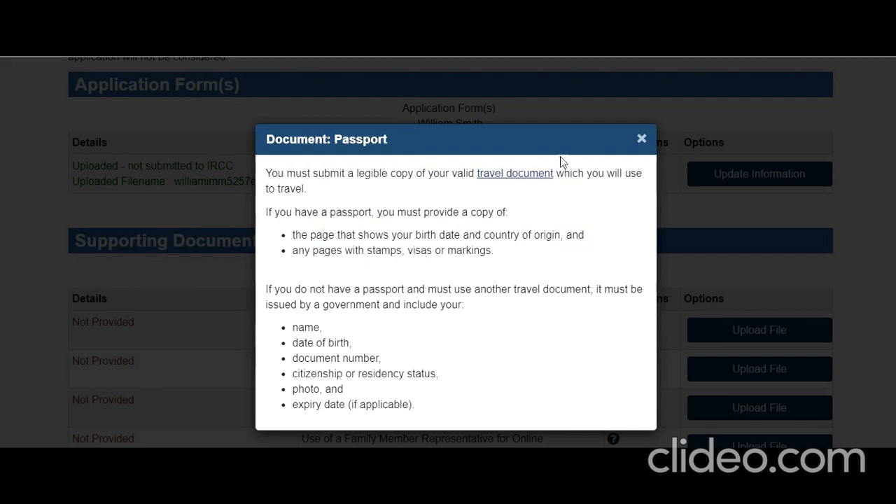
pyautogui.click(642, 139)
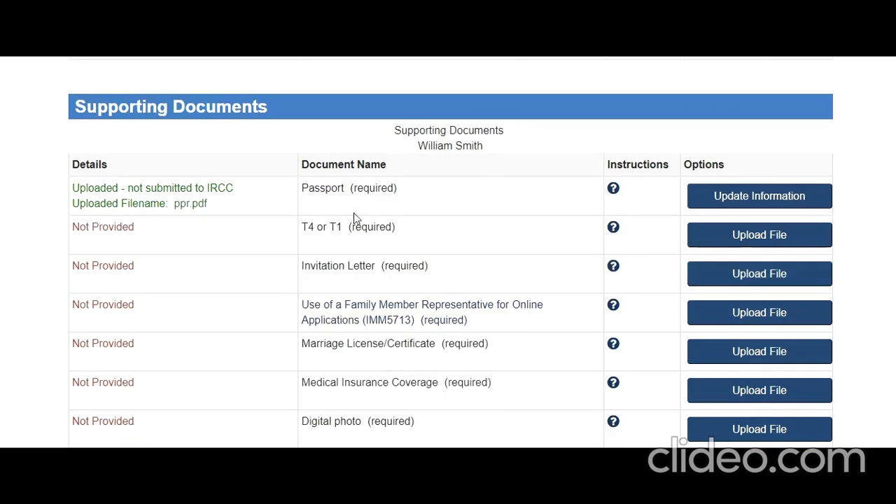
# Step: Read the T4 or T1 instructions on employer slips and self-employed returns, then close them
pyautogui.moveTo(319, 227); pyautogui.dragTo(342, 228)
pyautogui.click(614, 228)
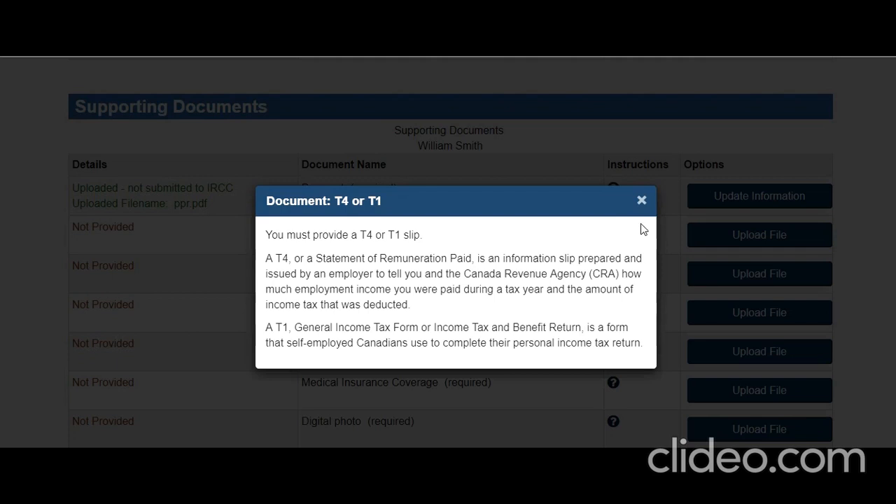
pyautogui.moveTo(268, 263); pyautogui.dragTo(601, 348)
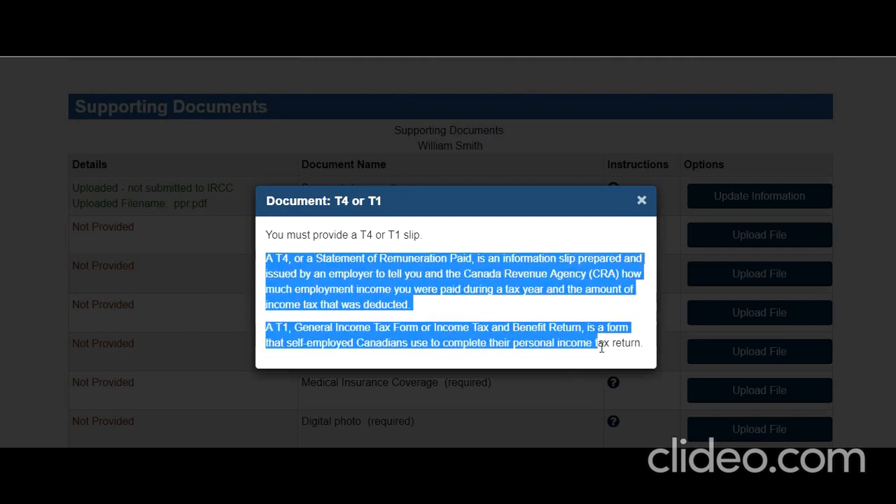
pyautogui.click(641, 200)
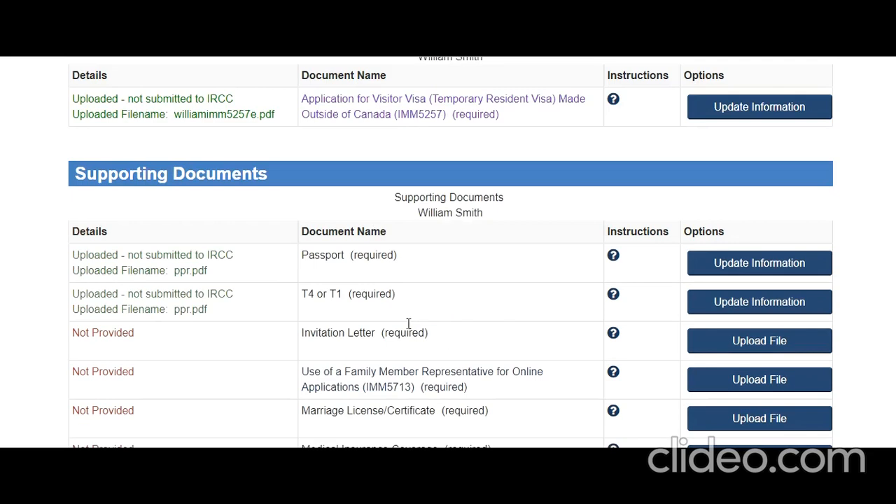
# Step: Review the Invitation Letter requirements: host contact, business, invited employees, duration and travel expenses
pyautogui.click(612, 333)
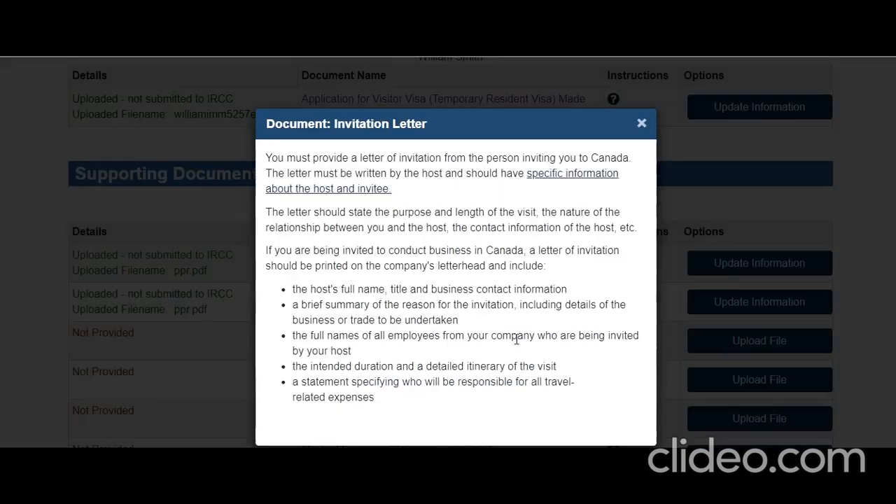
pyautogui.moveTo(278, 158); pyautogui.dragTo(422, 397)
pyautogui.click(377, 327)
pyautogui.moveTo(389, 289); pyautogui.dragTo(489, 320)
pyautogui.click(382, 324)
pyautogui.moveTo(357, 319); pyautogui.dragTo(438, 320)
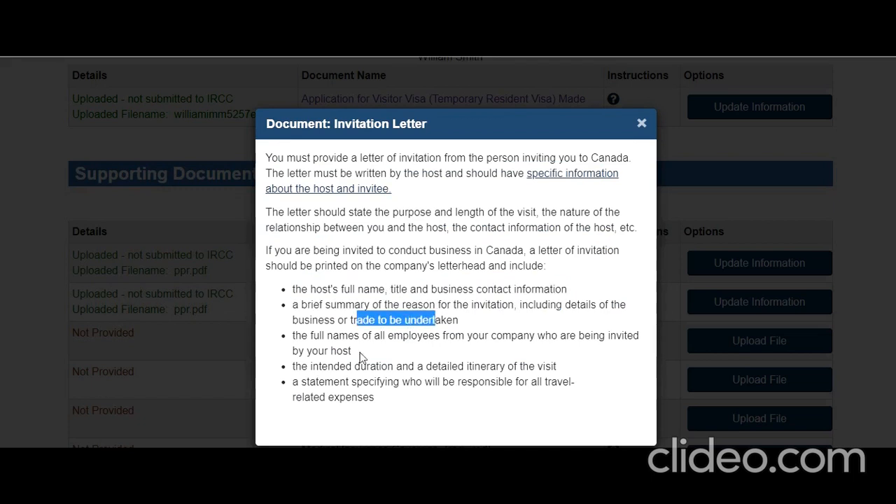
pyautogui.moveTo(323, 335); pyautogui.dragTo(452, 348)
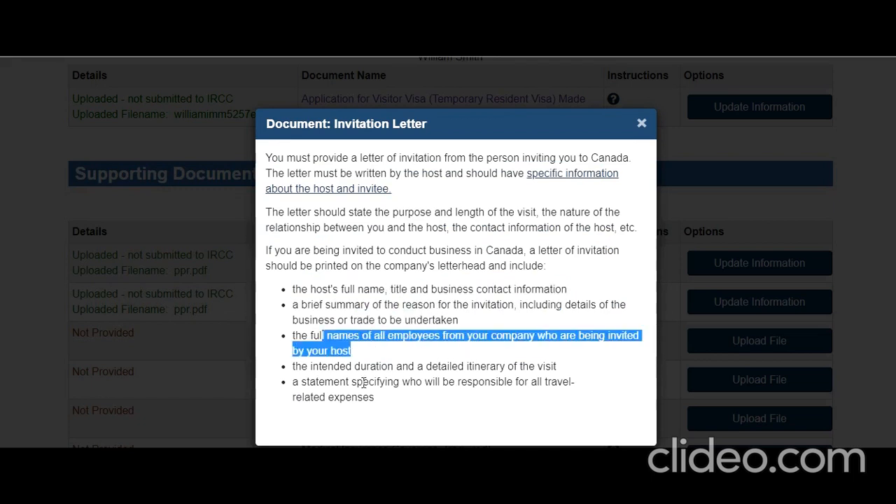
pyautogui.moveTo(295, 367); pyautogui.dragTo(414, 367)
pyautogui.moveTo(302, 383); pyautogui.dragTo(393, 395)
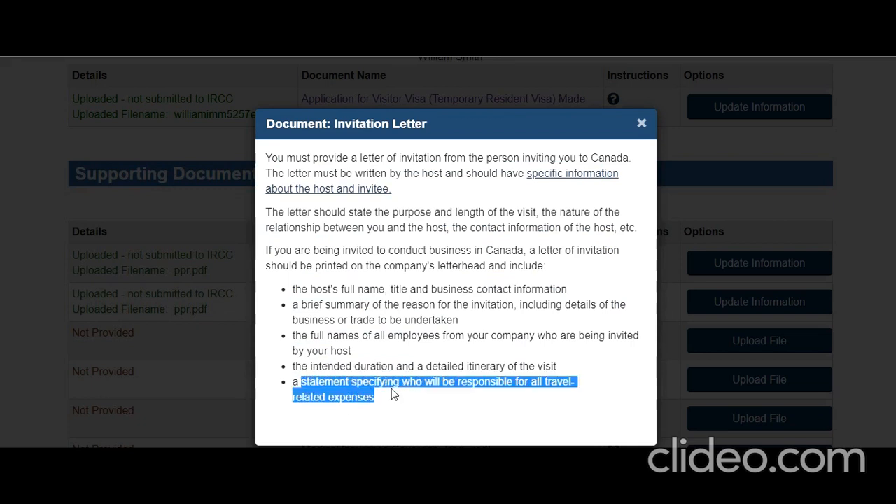
pyautogui.click(394, 419)
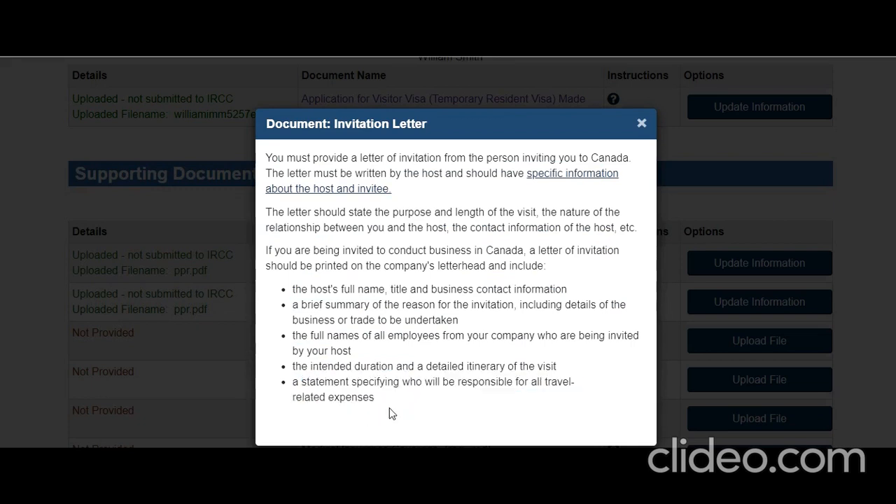
pyautogui.click(641, 124)
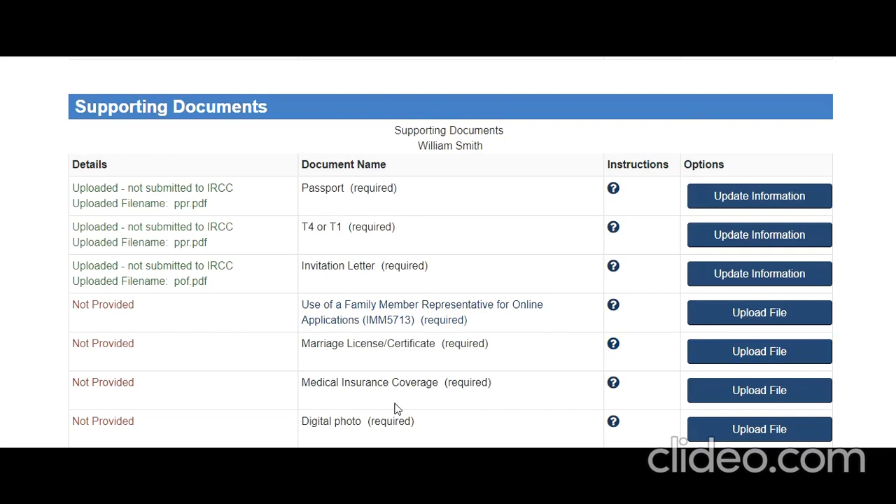
pyautogui.scroll(-8, 392, 409)
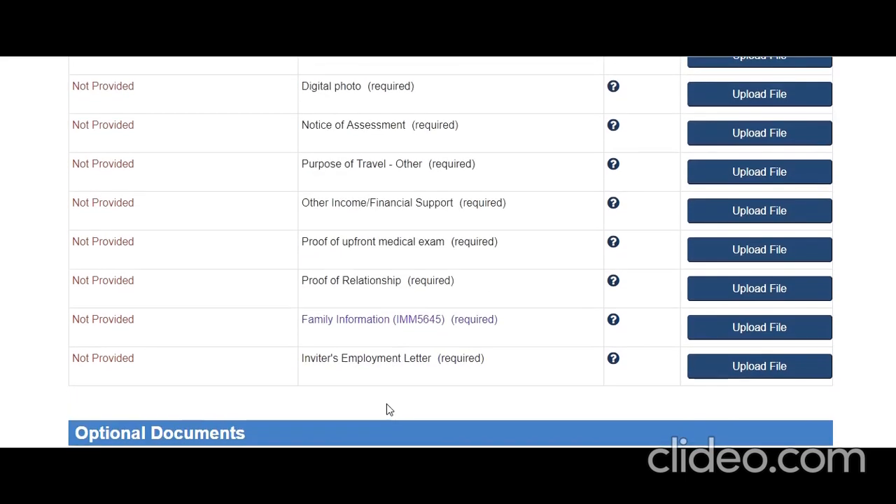
pyautogui.scroll(8, 389, 410)
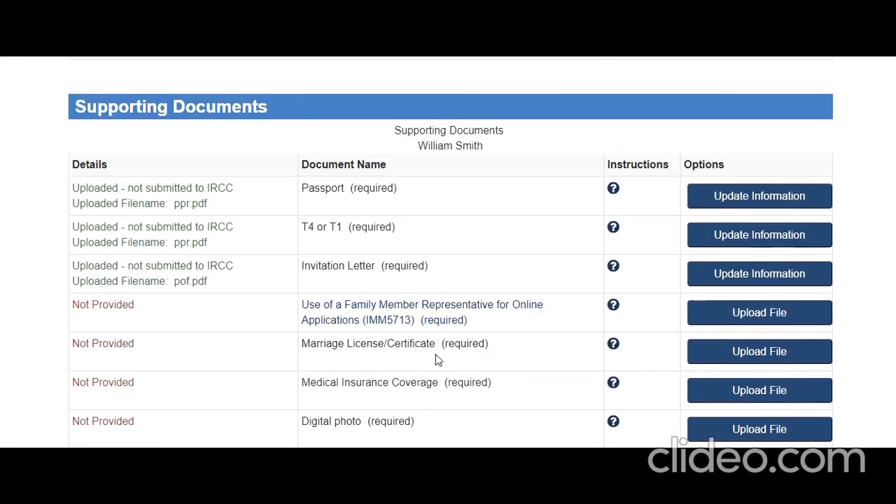
# Step: Open the IMM5713 family member representative form and read its introduction through Section A
pyautogui.click(420, 311)
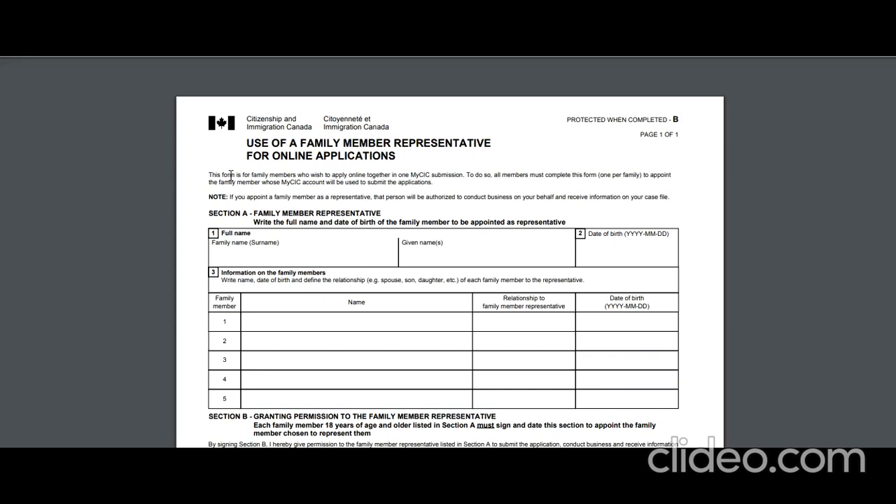
pyautogui.moveTo(229, 175); pyautogui.dragTo(644, 177)
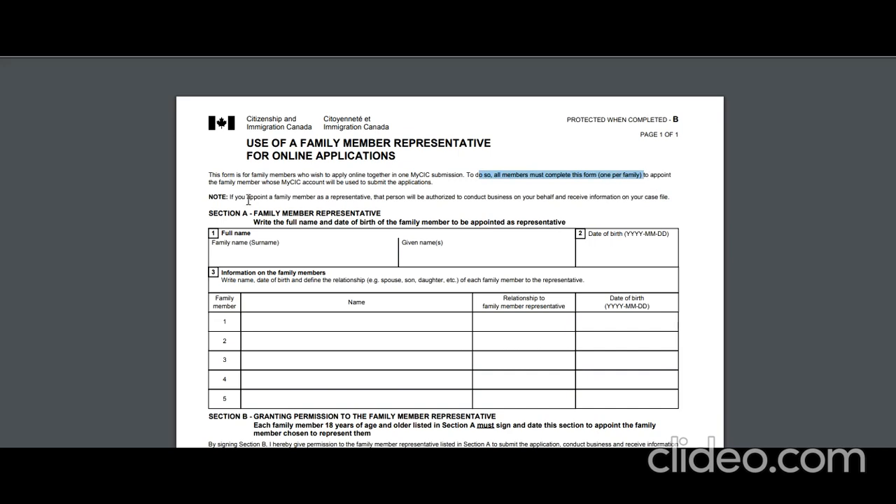
pyautogui.moveTo(221, 183); pyautogui.dragTo(435, 185)
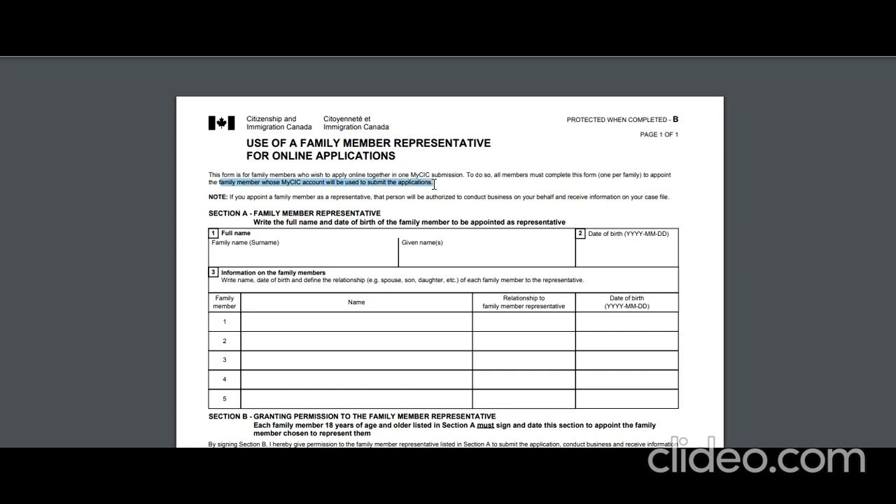
pyautogui.click(231, 183)
pyautogui.moveTo(209, 176); pyautogui.dragTo(302, 206)
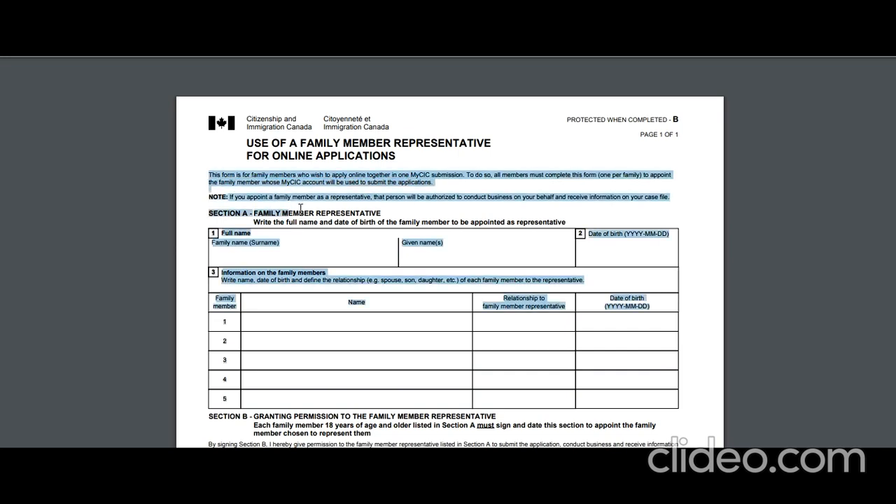
pyautogui.click(304, 199)
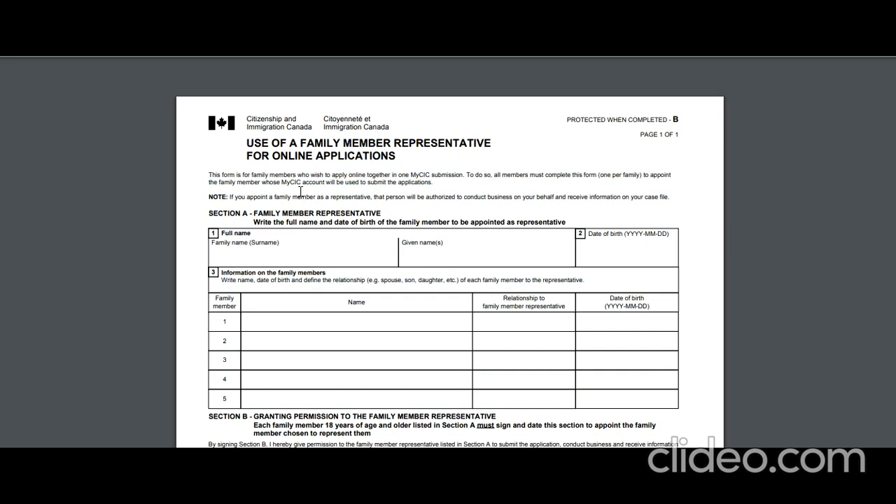
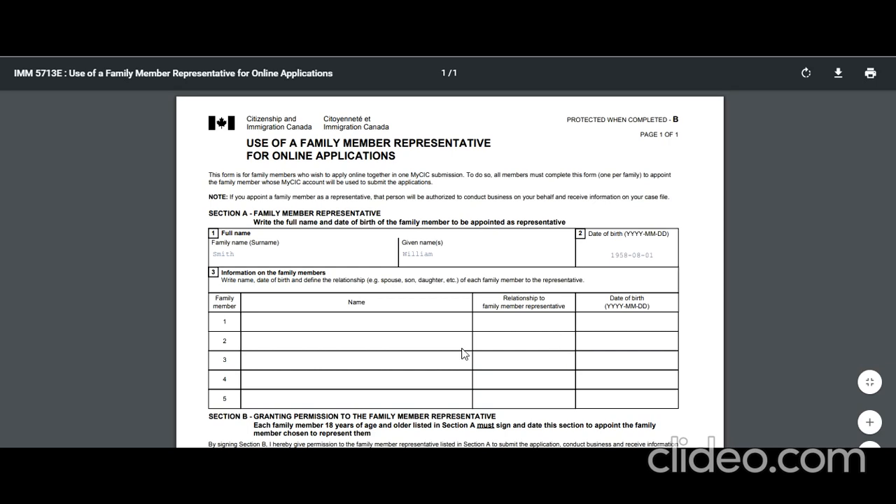
# Step: Scroll through Section A of the IMM 5713E form to the representative's name and birth-date fields
pyautogui.scroll(-1, 643, 277)
pyautogui.scroll(-3, 644, 277)
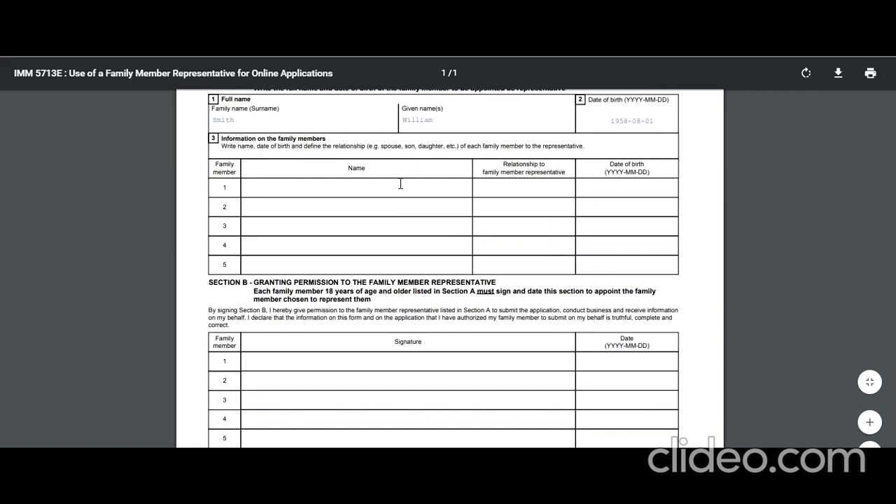
pyautogui.scroll(2, 400, 186)
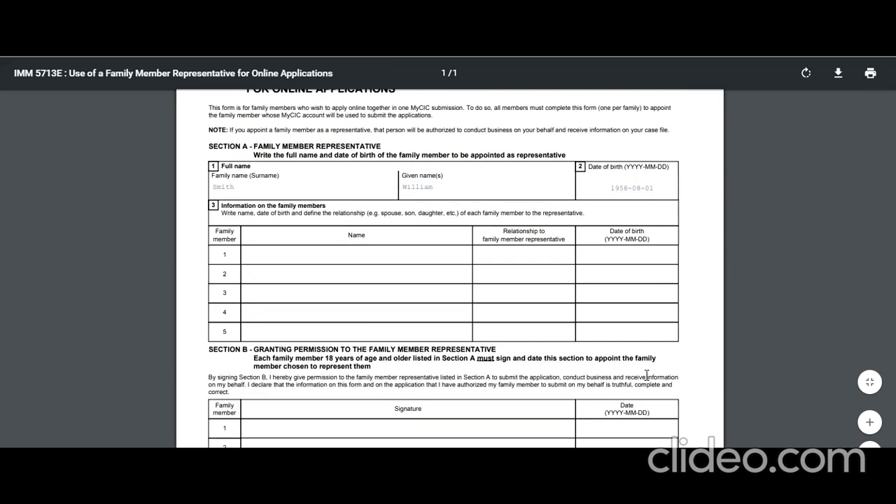
# Step: Enter the spouse as family member 1 with her full name, relationship Spouse and birth date
pyautogui.scroll(-2, 359, 204)
pyautogui.click(345, 187)
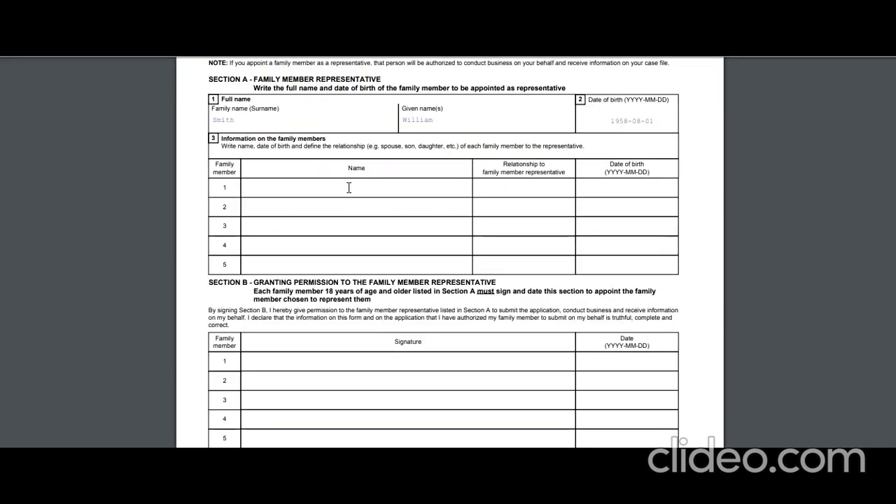
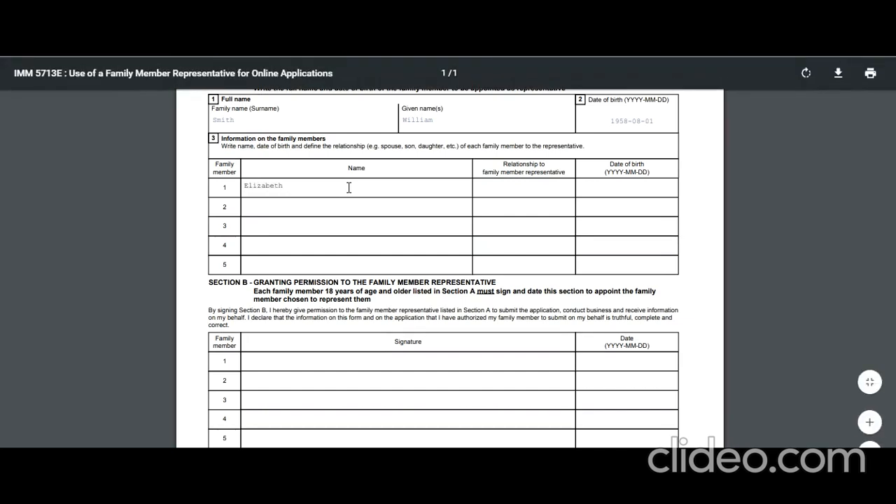
pyautogui.press('Tab')
pyautogui.press('Tab')
pyautogui.write('19')
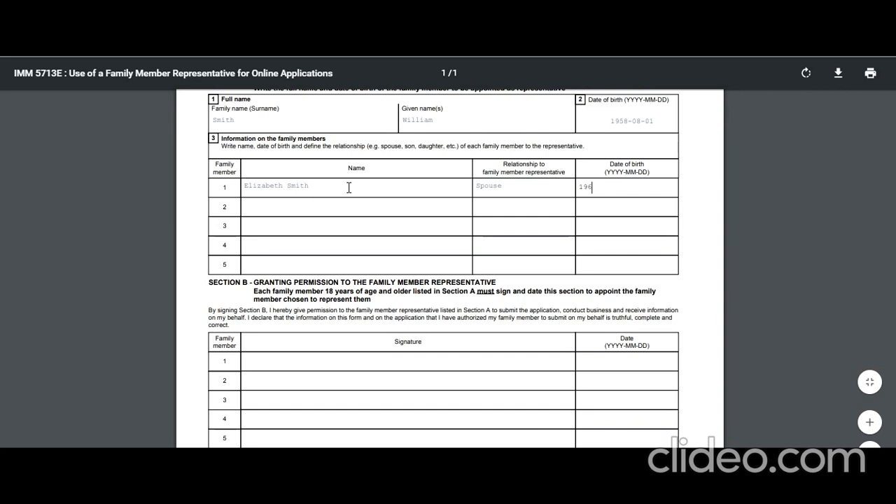
pyautogui.write('60-09-01')
pyautogui.click(342, 290)
pyautogui.scroll(-1, 341, 322)
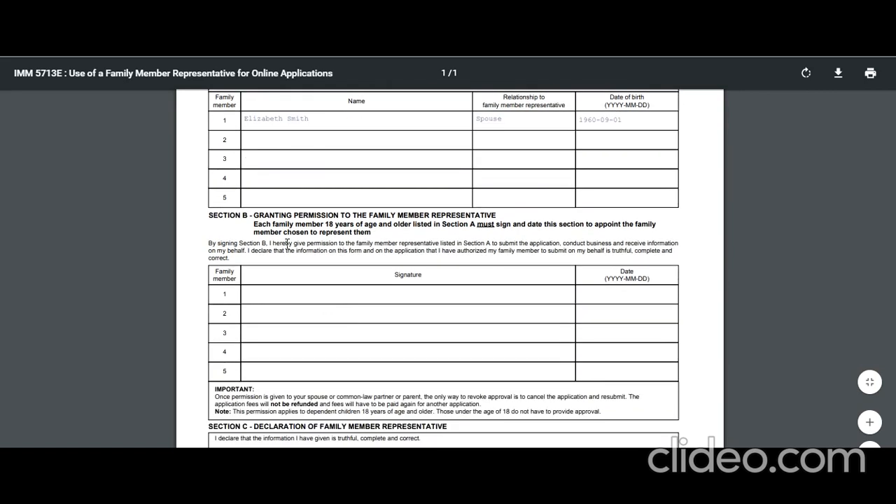
# Step: Date the first Section B signature row 2019-09-02
pyautogui.moveTo(254, 219); pyautogui.dragTo(476, 226)
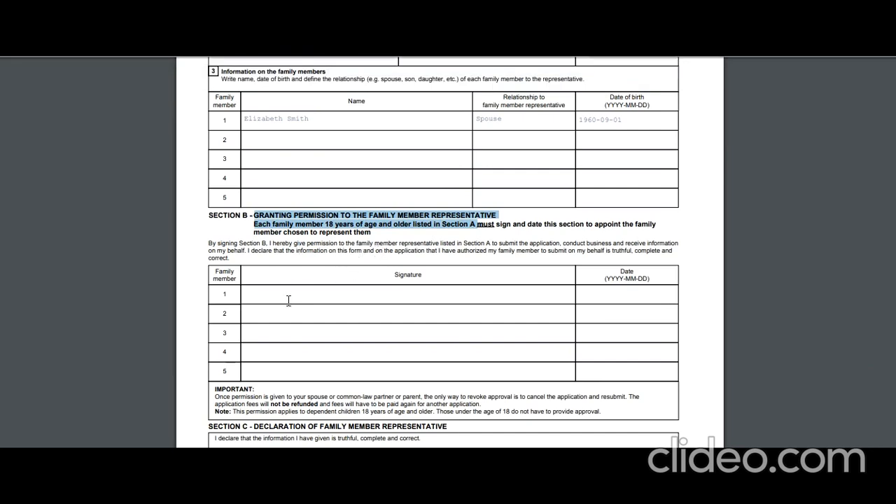
pyautogui.scroll(-2, 378, 288)
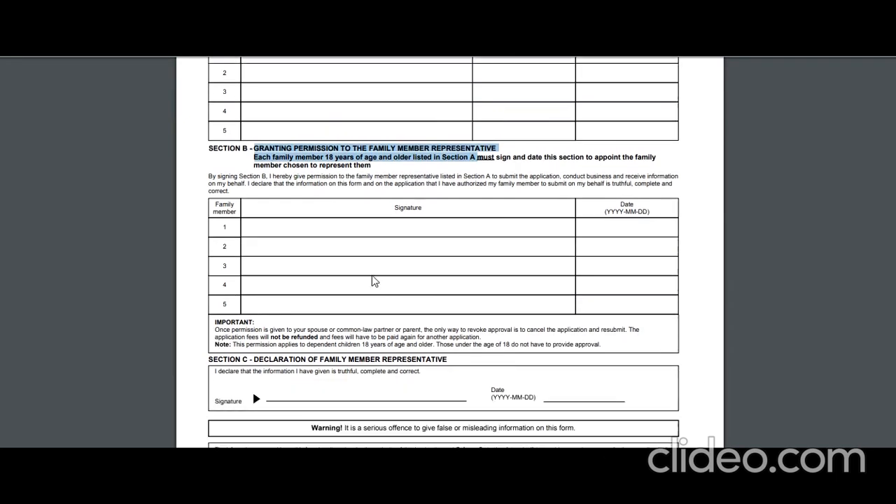
pyautogui.click(383, 225)
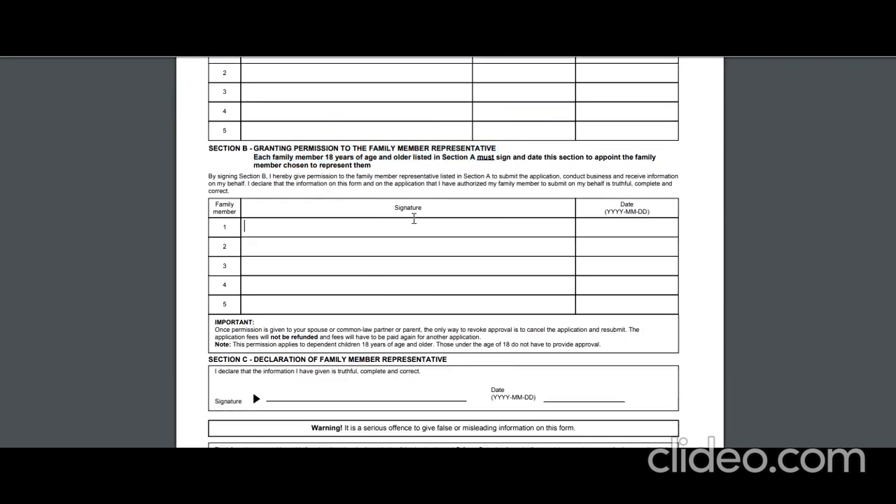
pyautogui.click(620, 227)
pyautogui.write('201')
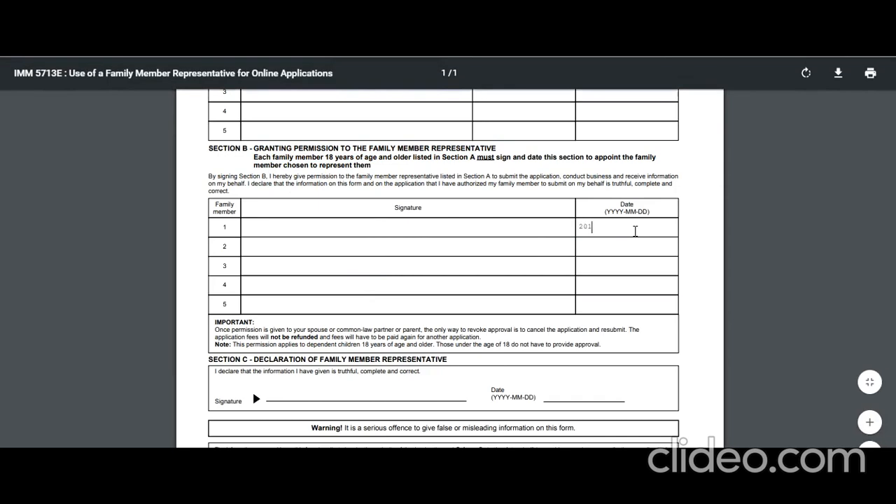
pyautogui.write('9-09-02')
# Step: Review Sections B and C, noting the still-empty first signature field
pyautogui.scroll(5, 432, 231)
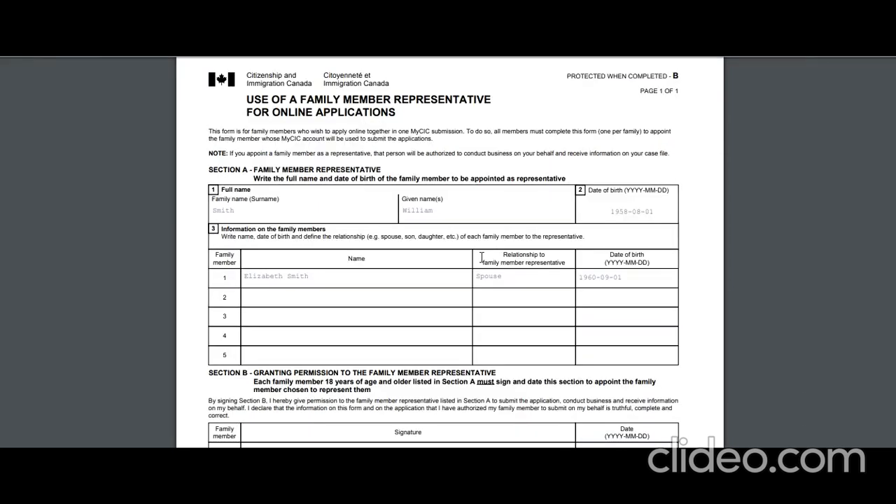
pyautogui.scroll(-2, 423, 276)
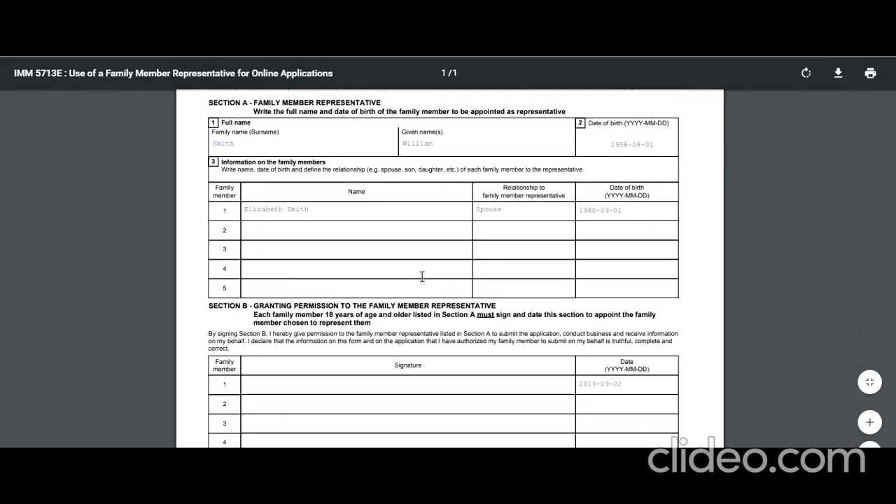
pyautogui.scroll(-6, 399, 314)
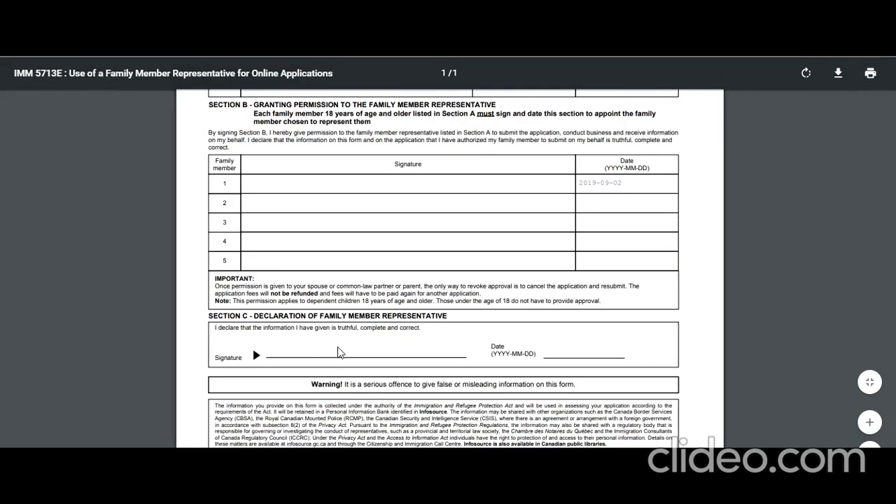
pyautogui.click(338, 183)
pyautogui.scroll(4, 432, 218)
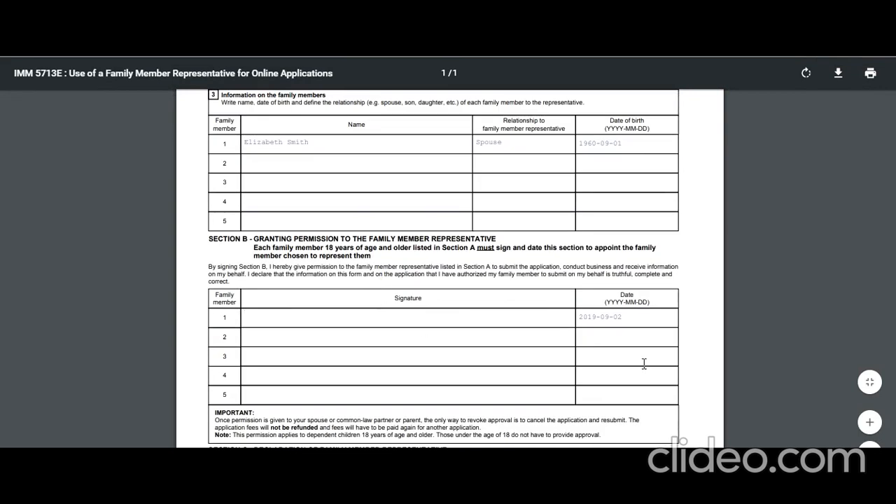
pyautogui.scroll(-4, 328, 359)
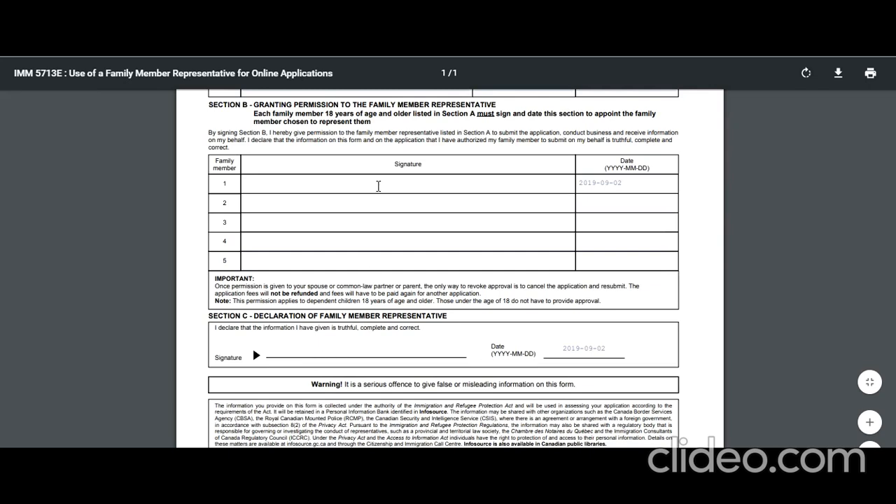
pyautogui.scroll(10, 421, 302)
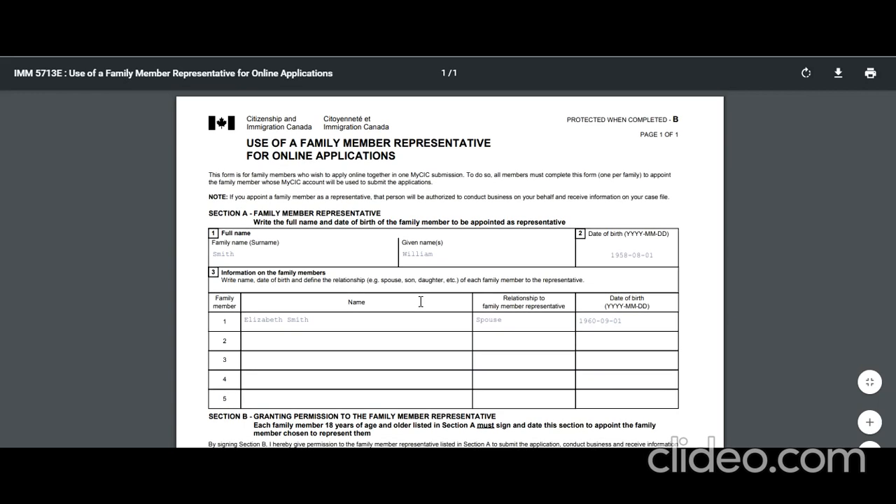
pyautogui.scroll(-10, 372, 294)
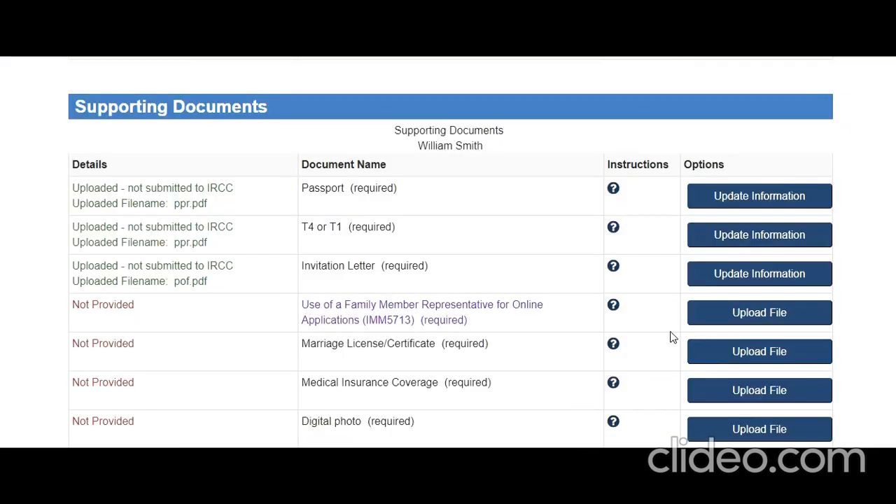
# Step: Upload IMM5713E.PDF for the IMM5713 form and review the marriage certificate rules for marriages outside Canada
pyautogui.click(735, 321)
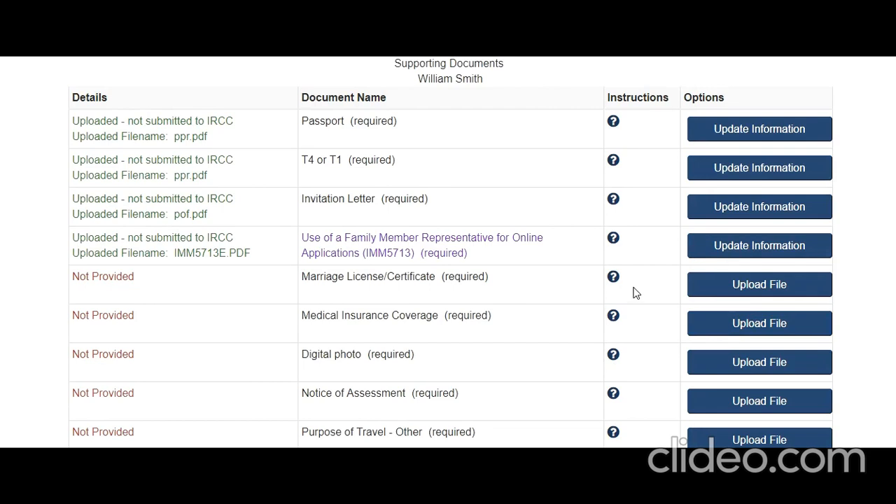
pyautogui.click(614, 278)
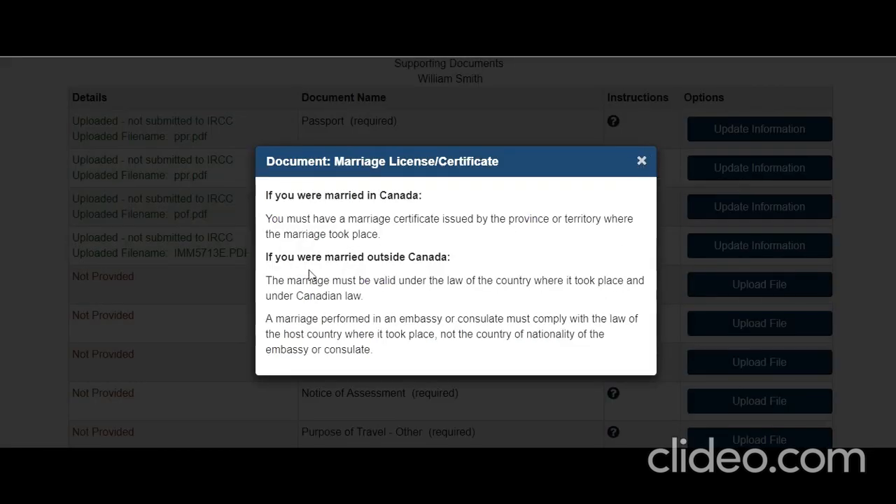
pyautogui.moveTo(272, 282); pyautogui.dragTo(539, 351)
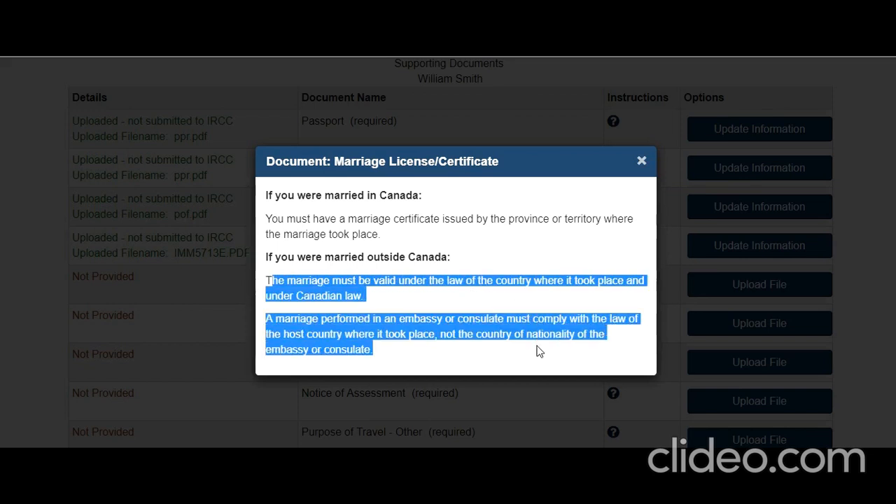
pyautogui.click(640, 162)
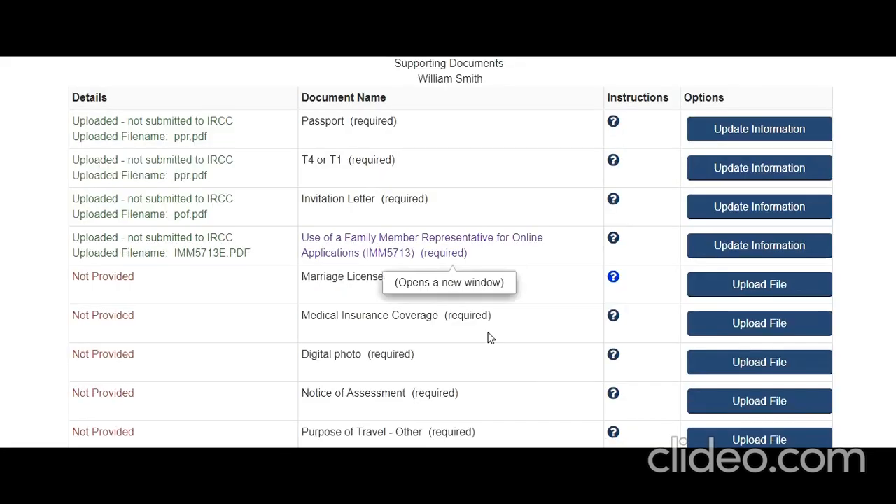
# Step: Upload visa.JPG as the marriage certificate and ppr.pdf as medical insurance coverage proof
pyautogui.click(731, 291)
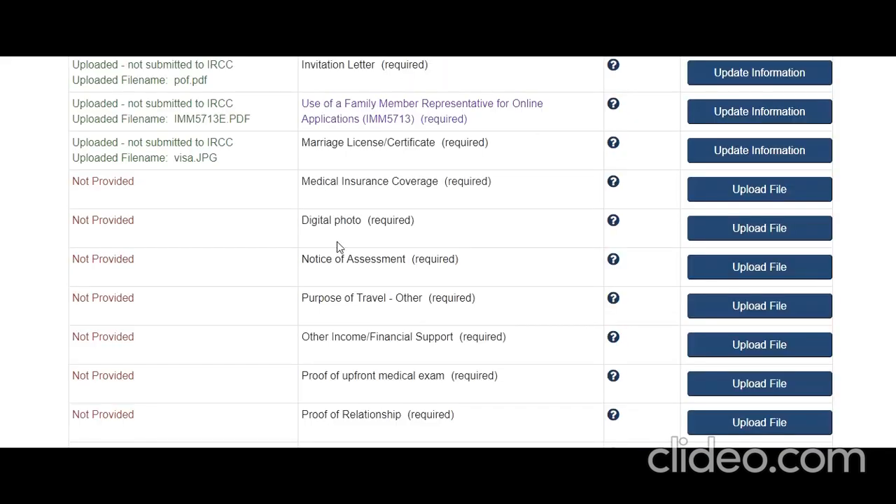
pyautogui.click(614, 183)
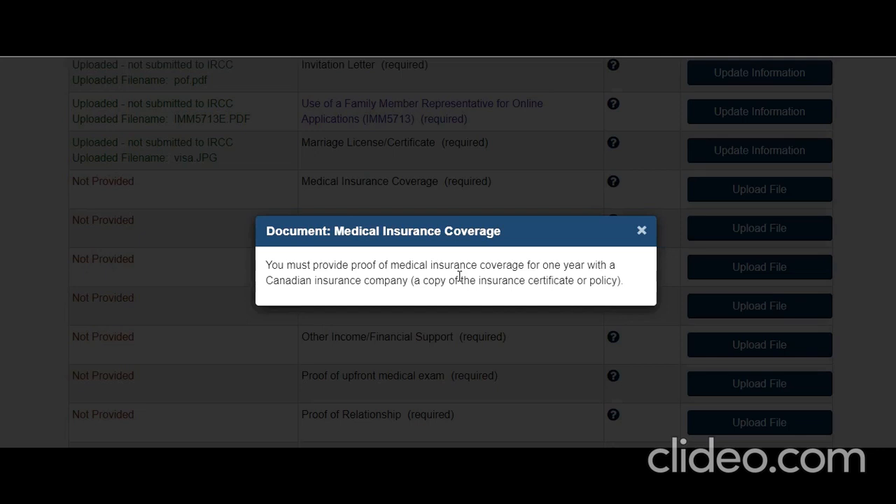
pyautogui.moveTo(355, 283); pyautogui.dragTo(535, 284)
pyautogui.click(642, 231)
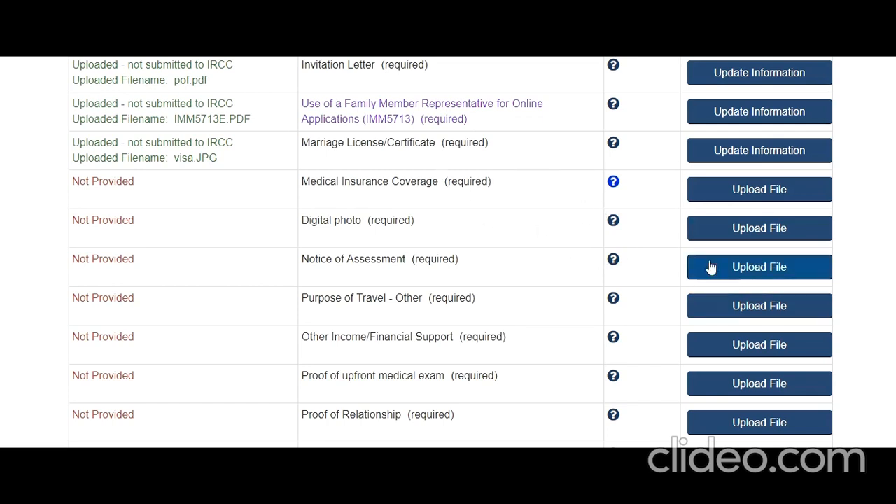
pyautogui.click(730, 195)
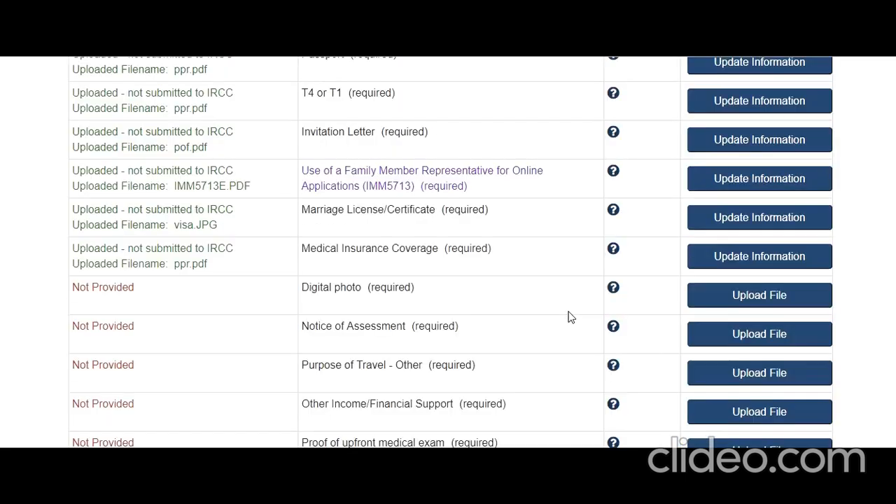
pyautogui.scroll(-2, 565, 311)
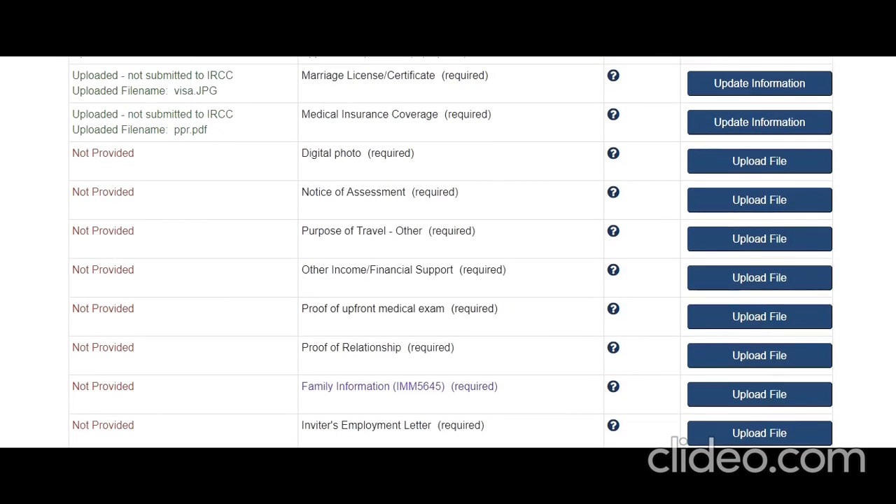
# Step: Review the digital photo specifications and upload visa.JPG as the Digital photo
pyautogui.click(613, 153)
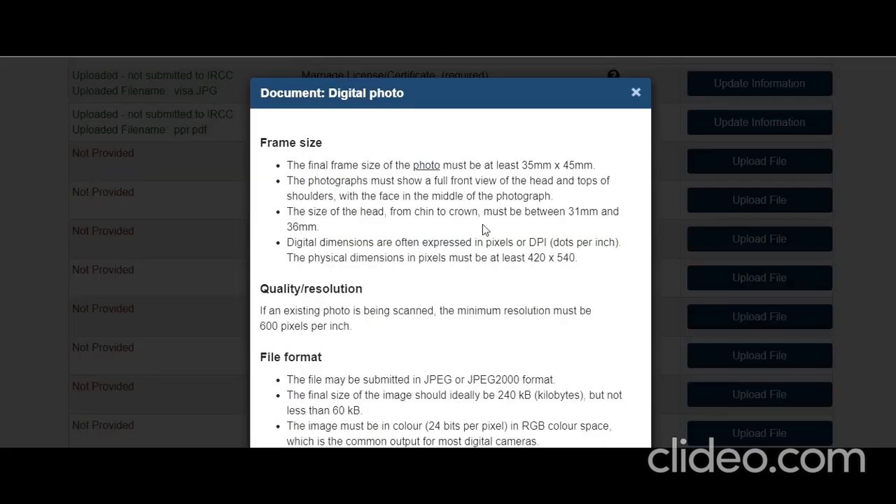
pyautogui.scroll(-1, 497, 231)
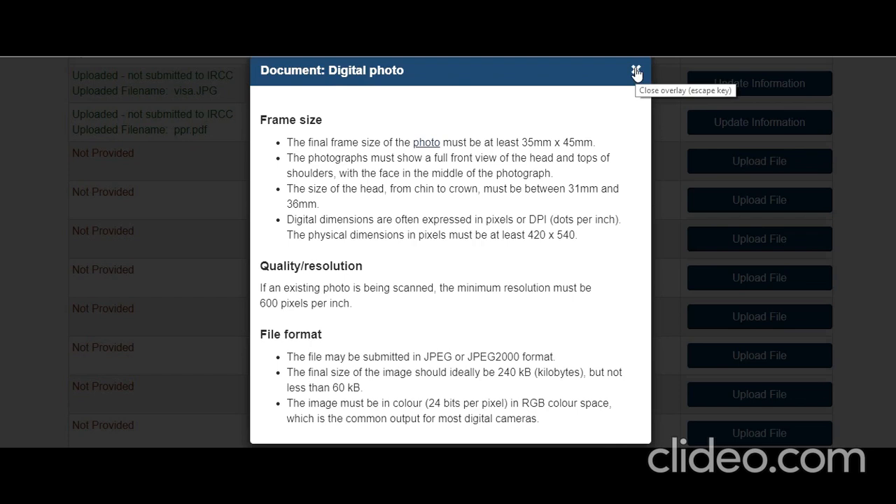
pyautogui.click(636, 71)
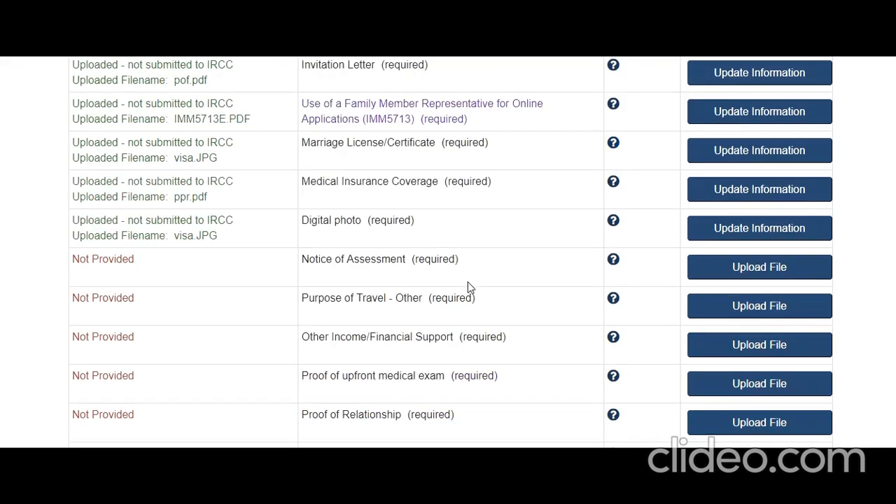
pyautogui.scroll(-1, 467, 281)
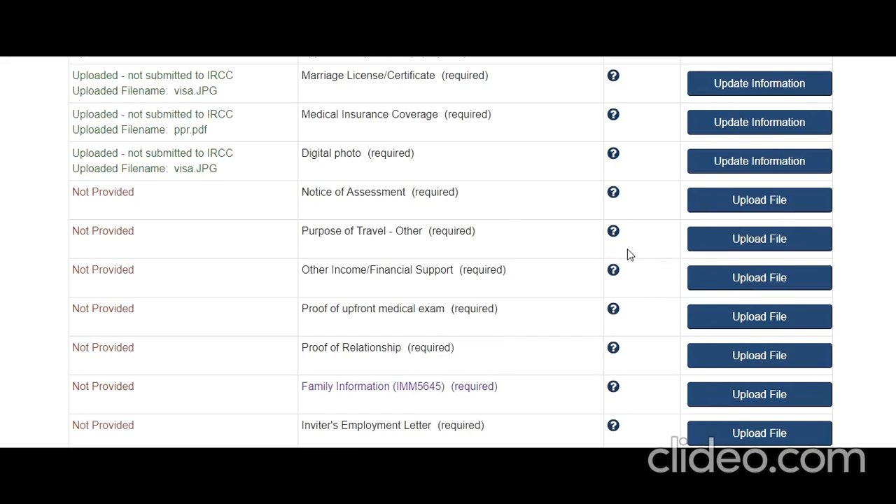
pyautogui.moveTo(309, 192); pyautogui.dragTo(378, 196)
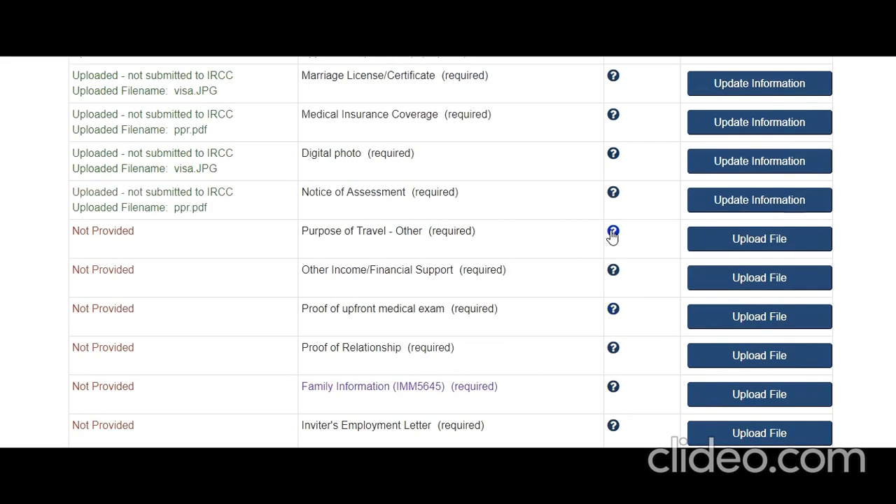
# Step: Review Purpose of Travel - Other proof examples: flight ticket, travel itinerary, medical appointment
pyautogui.click(614, 232)
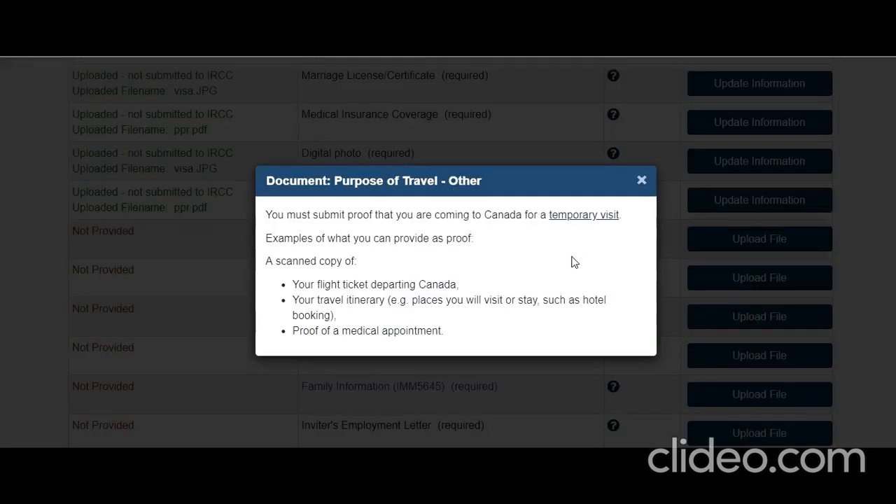
pyautogui.moveTo(324, 214); pyautogui.dragTo(539, 259)
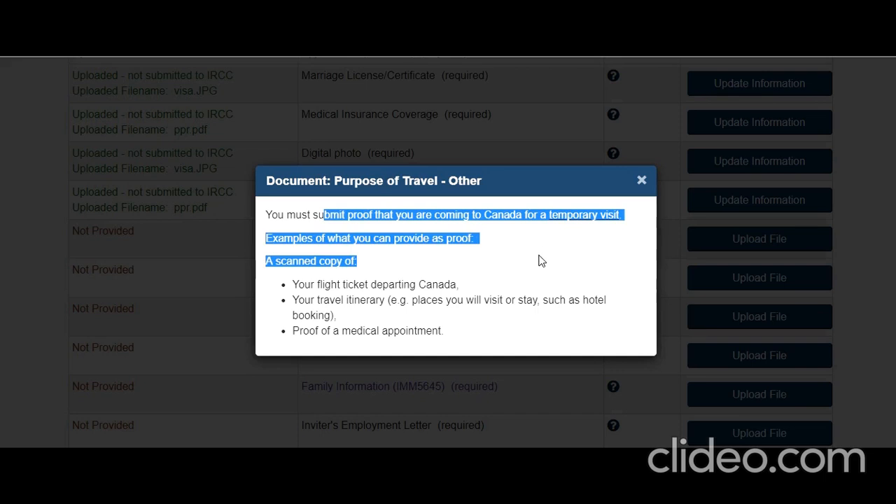
pyautogui.click(397, 299)
pyautogui.moveTo(298, 287); pyautogui.dragTo(412, 293)
pyautogui.moveTo(335, 301); pyautogui.dragTo(389, 302)
pyautogui.moveTo(316, 332); pyautogui.dragTo(435, 335)
pyautogui.click(483, 326)
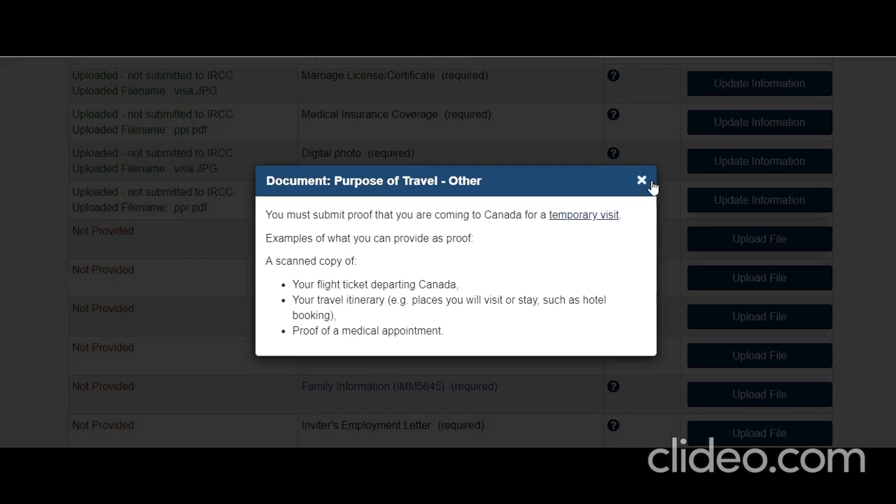
pyautogui.moveTo(384, 217); pyautogui.dragTo(484, 224)
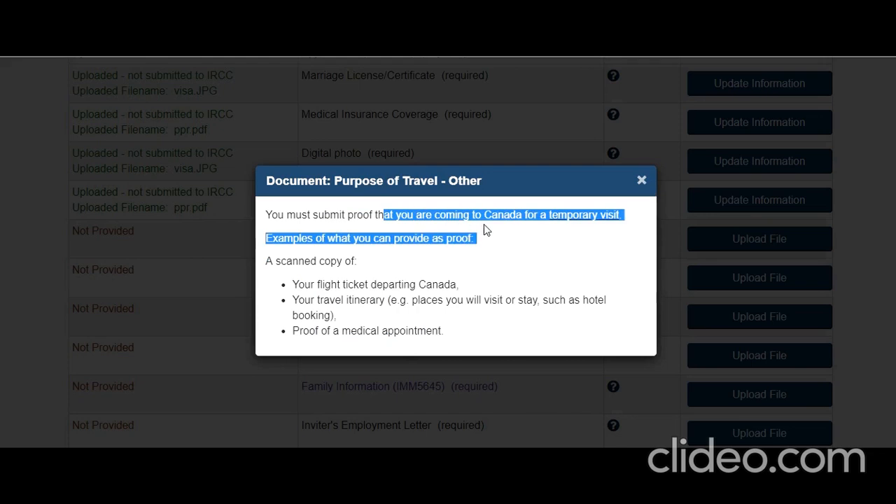
pyautogui.click(641, 179)
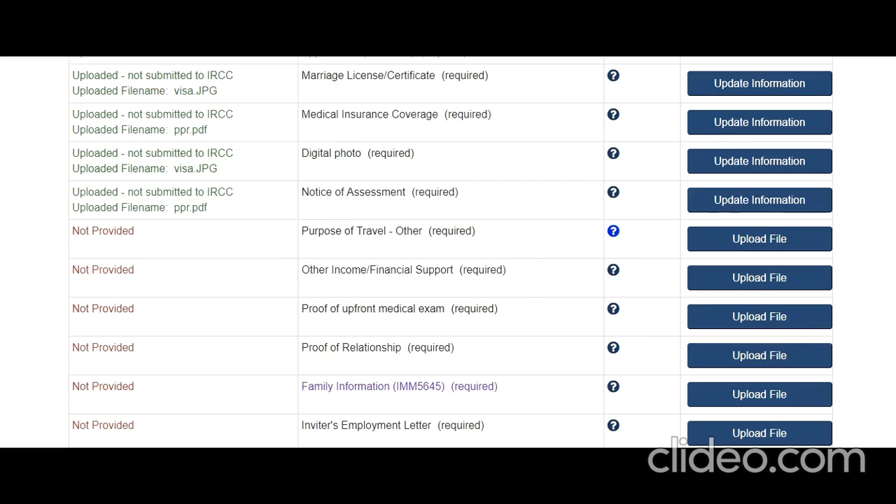
# Step: Recheck the travel proof requirement and upload ppr.pdf for Notice of Assessment and Purpose of Travel - Other
pyautogui.scroll(-1, 720, 351)
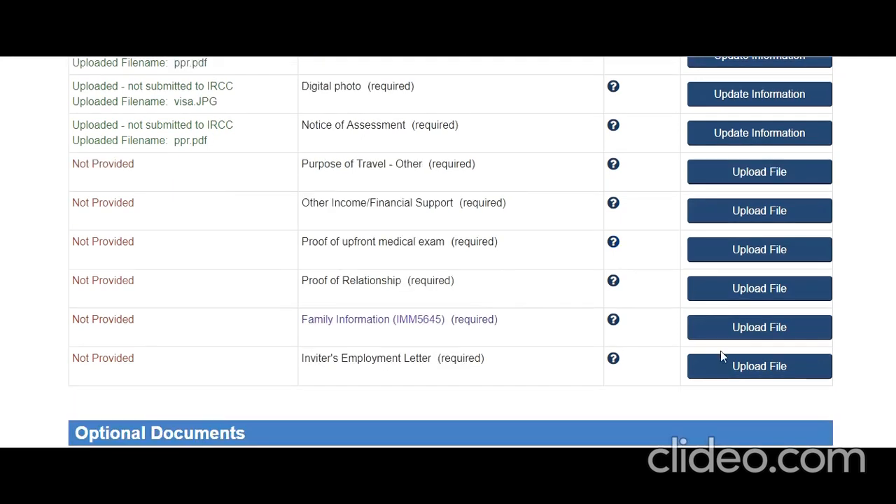
pyautogui.click(614, 168)
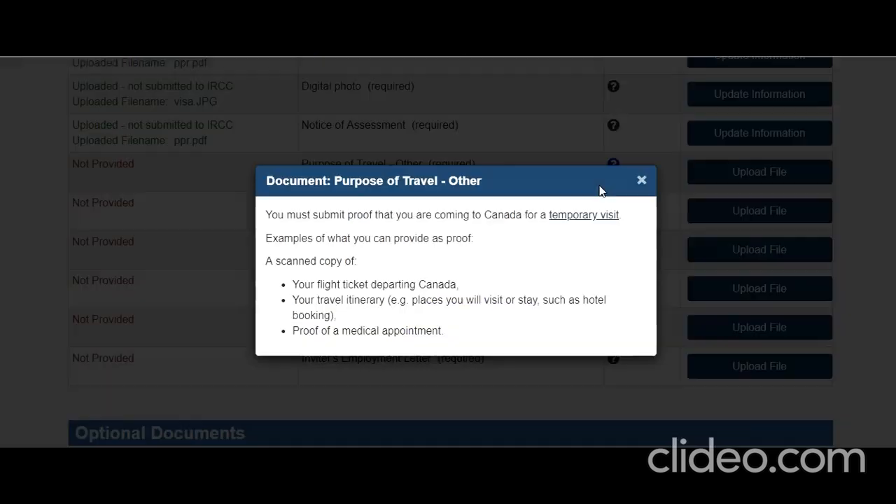
pyautogui.moveTo(300, 216); pyautogui.dragTo(527, 225)
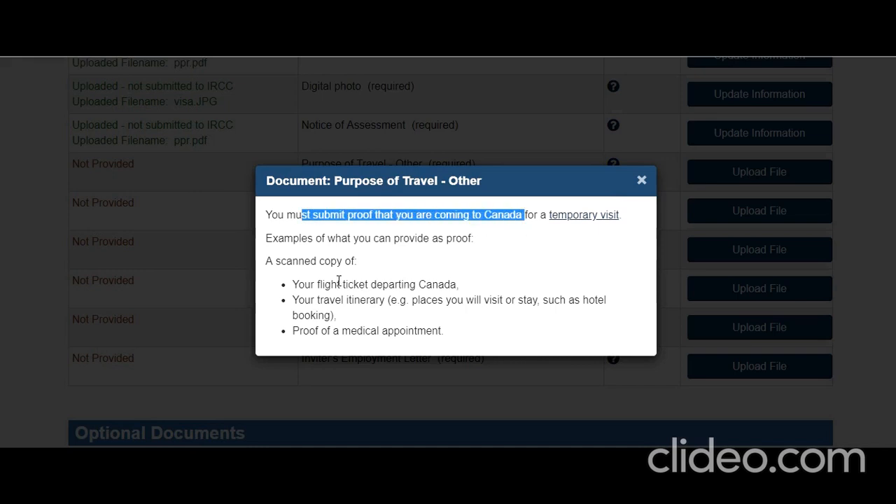
pyautogui.moveTo(336, 282); pyautogui.dragTo(418, 286)
pyautogui.click(364, 298)
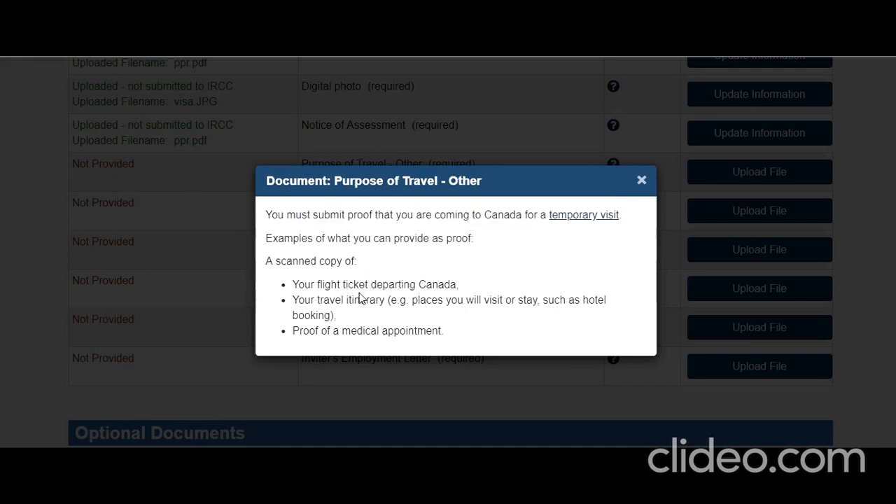
pyautogui.moveTo(328, 285); pyautogui.dragTo(416, 284)
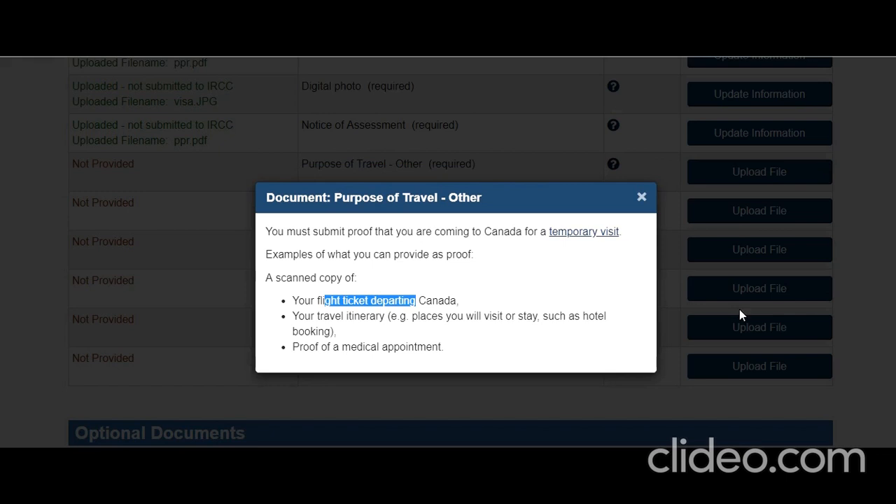
pyautogui.click(650, 204)
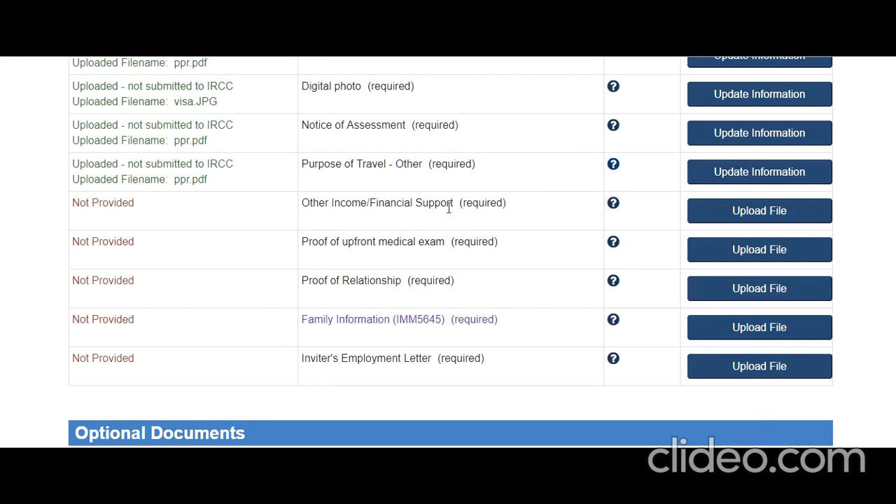
# Step: Upload pof.pdf for Other Income/Financial Support and visa.JPG for the upfront medical exam
pyautogui.click(612, 205)
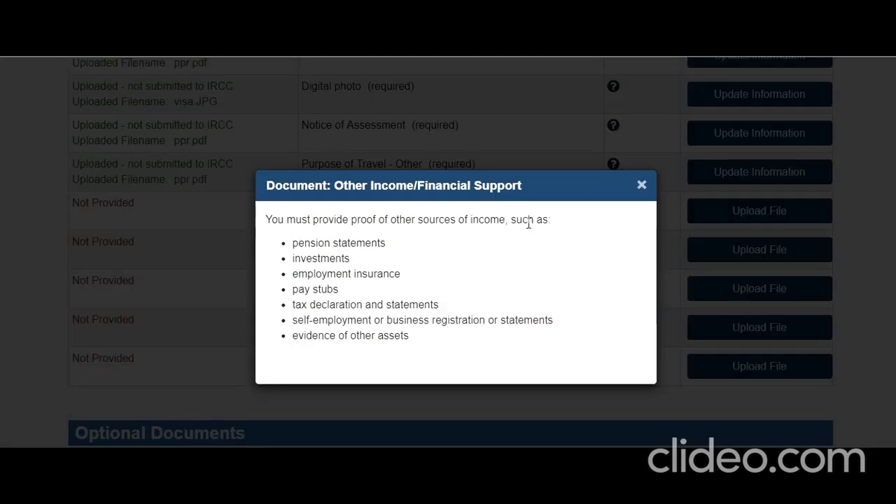
pyautogui.click(643, 187)
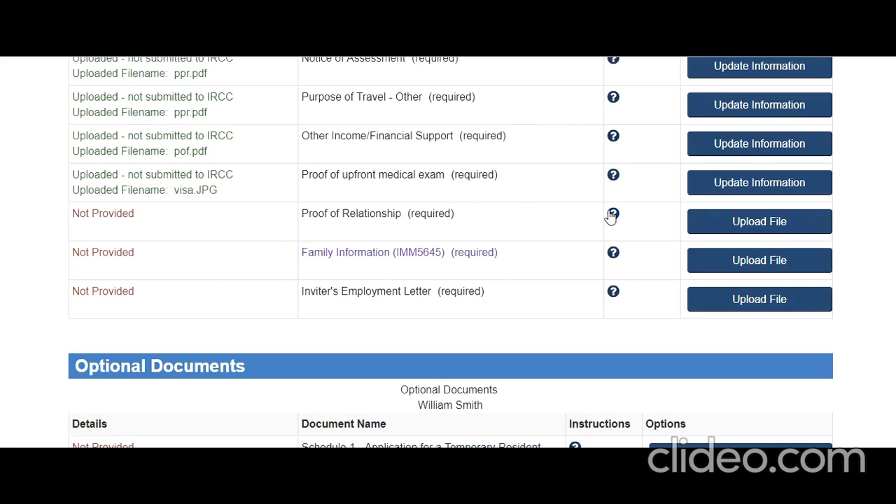
pyautogui.click(613, 214)
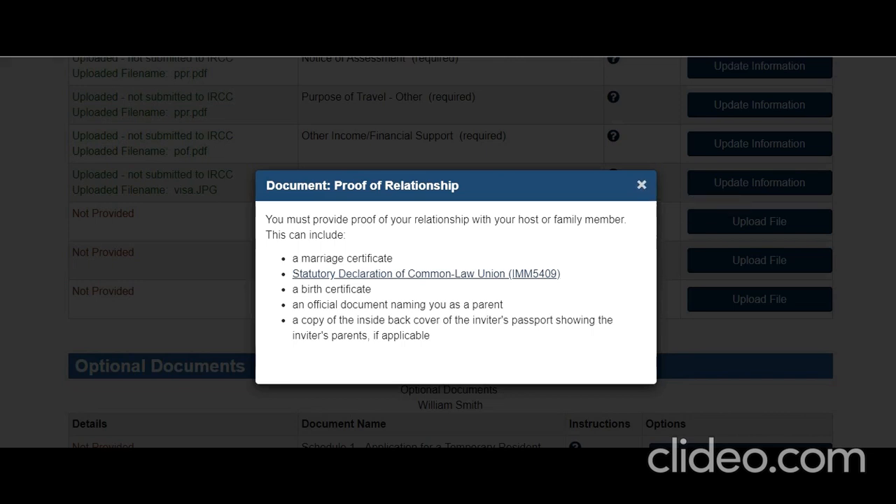
# Step: Review accepted relationship proof: birth certificate, official document naming a parent, inviter's passport back cover
pyautogui.click(670, 294)
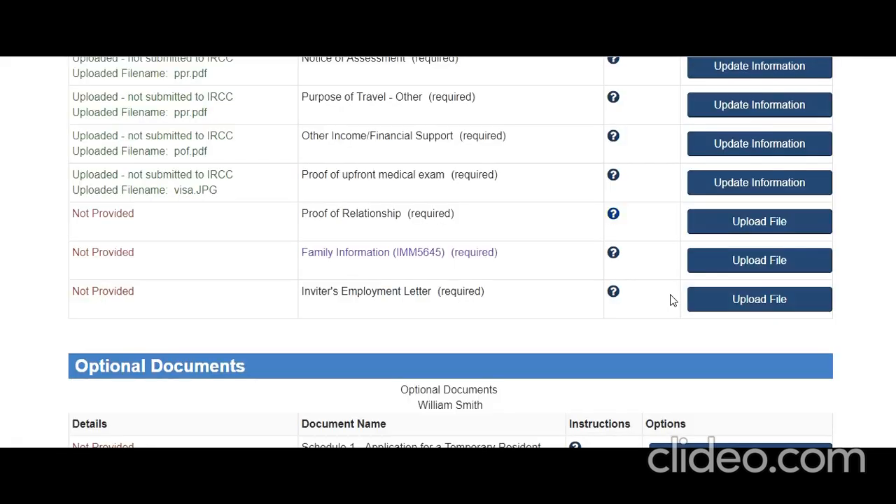
pyautogui.click(614, 217)
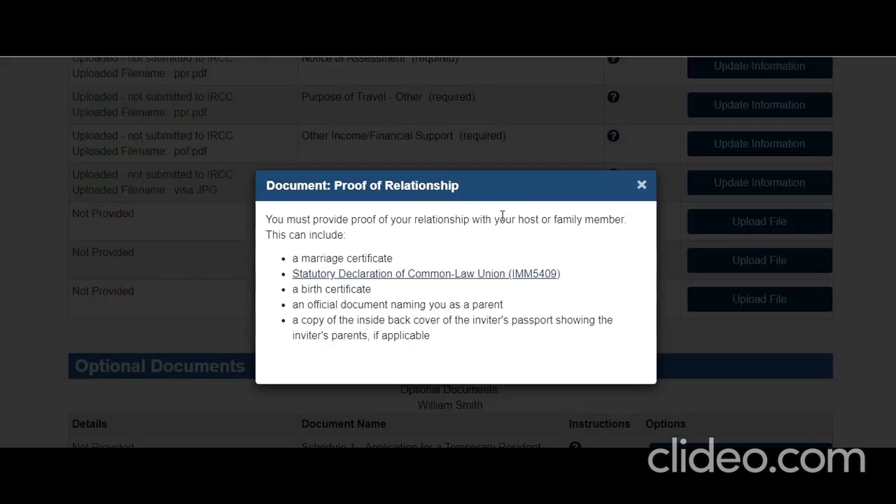
pyautogui.click(642, 185)
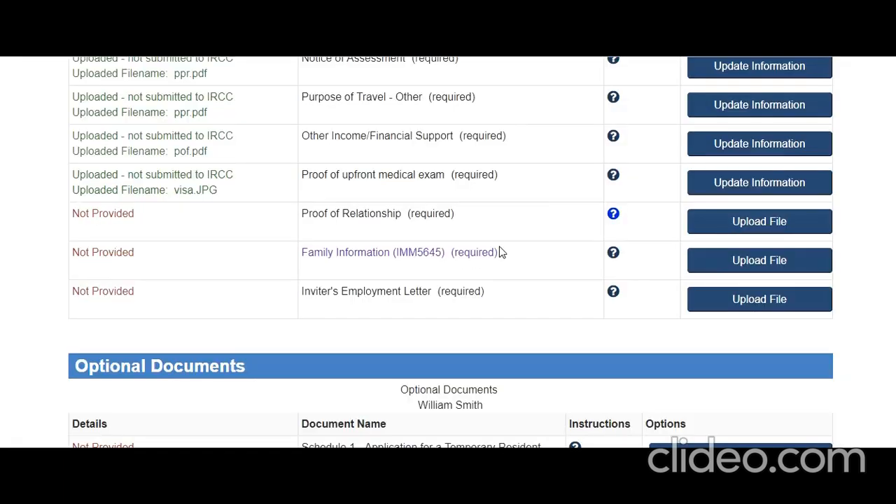
pyautogui.click(616, 219)
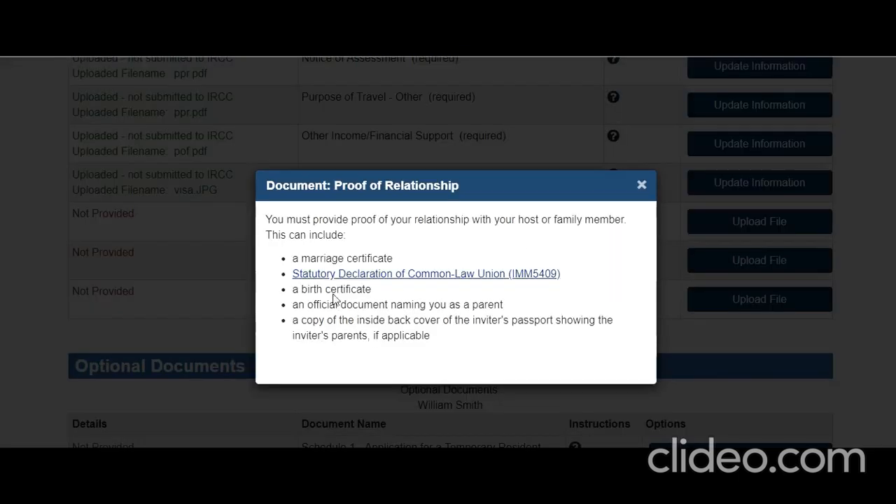
pyautogui.moveTo(306, 289); pyautogui.dragTo(378, 295)
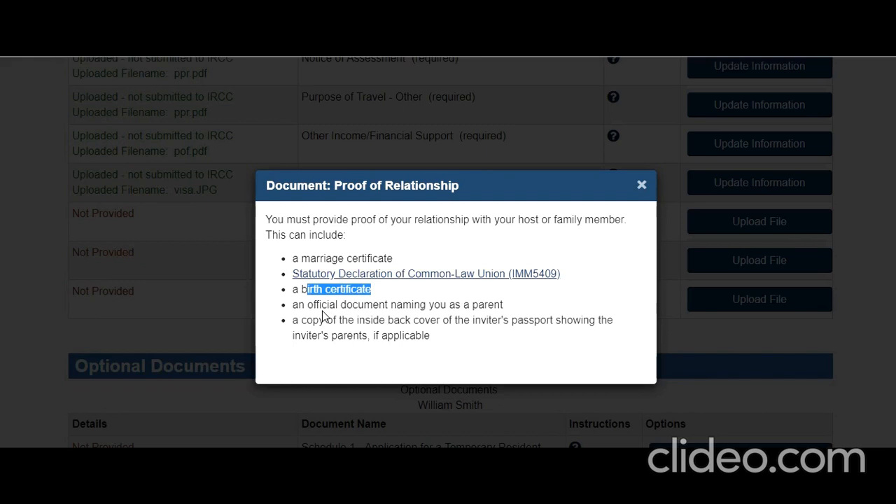
pyautogui.moveTo(307, 304); pyautogui.dragTo(504, 308)
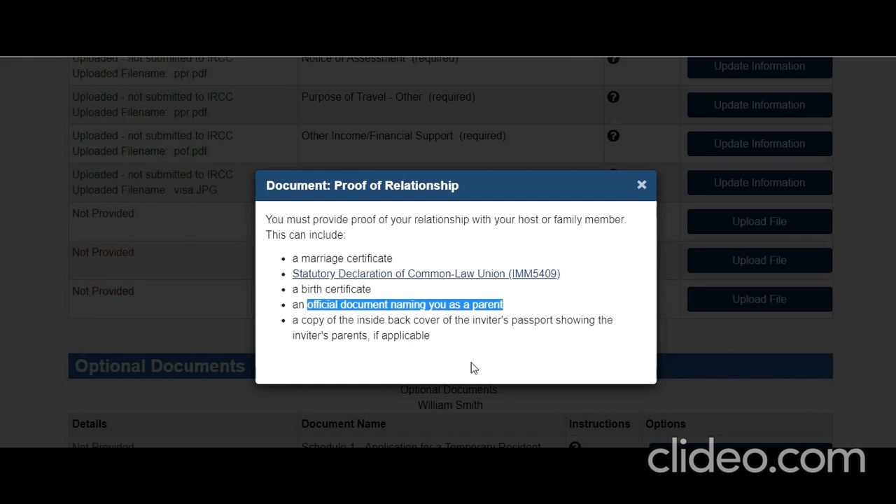
pyautogui.moveTo(347, 321); pyautogui.dragTo(573, 321)
pyautogui.moveTo(314, 335); pyautogui.dragTo(363, 336)
pyautogui.click(436, 350)
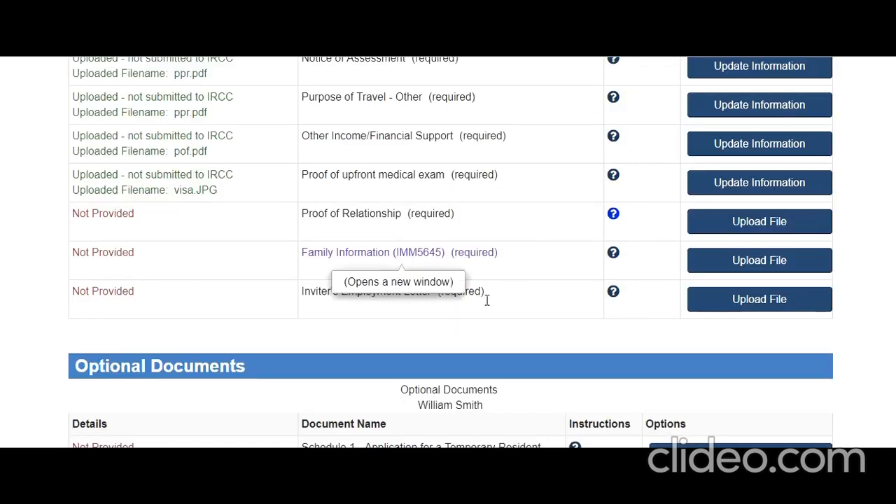
pyautogui.click(641, 184)
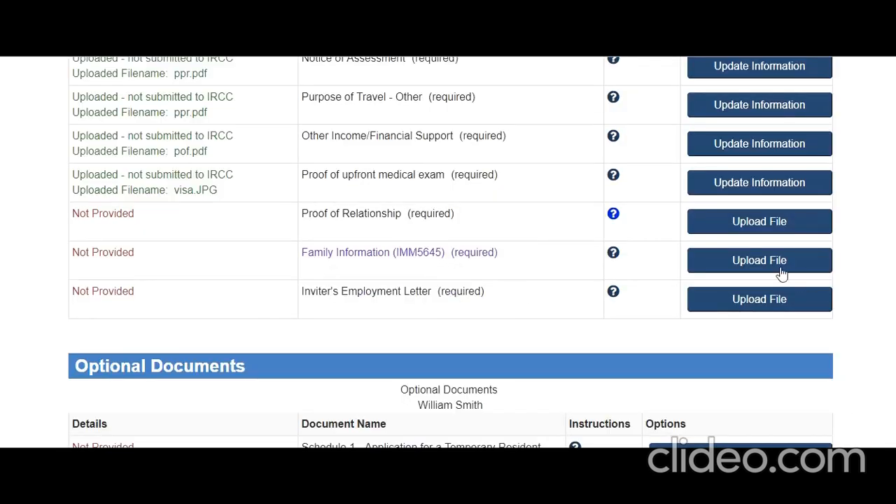
pyautogui.scroll(-1, 338, 168)
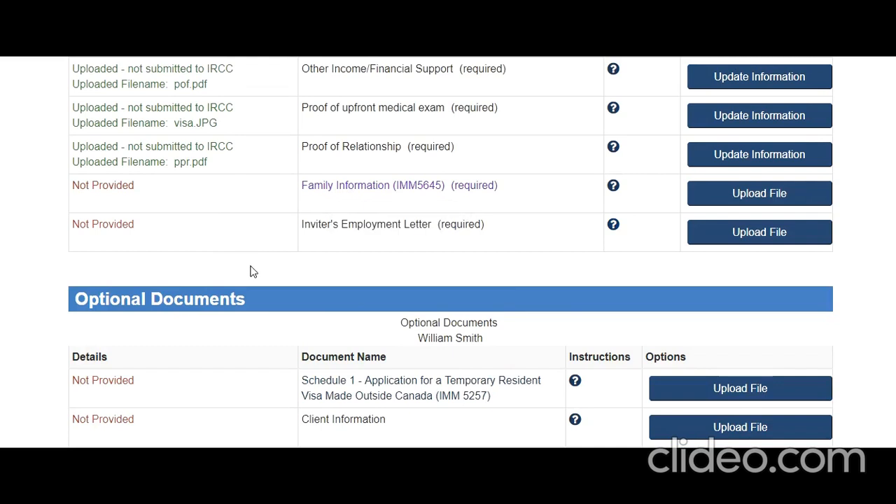
# Step: Confirm Family Information (IMM5645) shows ppr.pdf, then begin the Inviter's Employment Letter upload
pyautogui.scroll(-6, 252, 271)
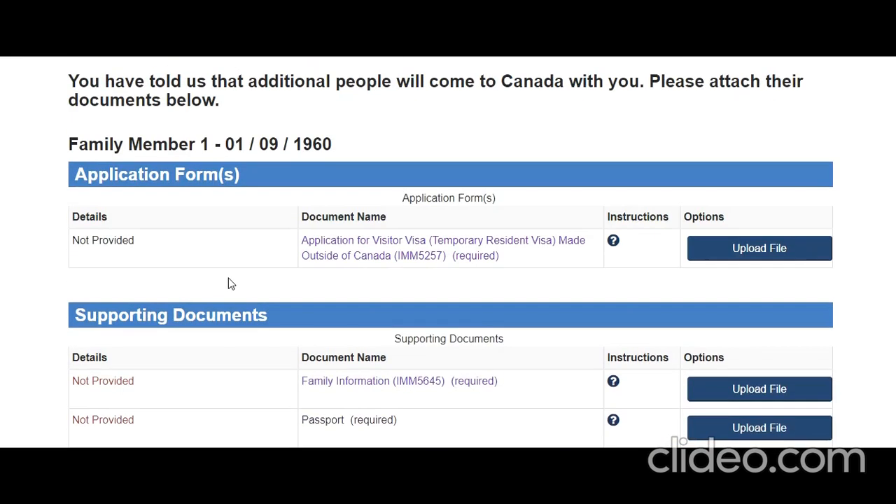
pyautogui.scroll(-4, 228, 280)
pyautogui.scroll(10, 385, 106)
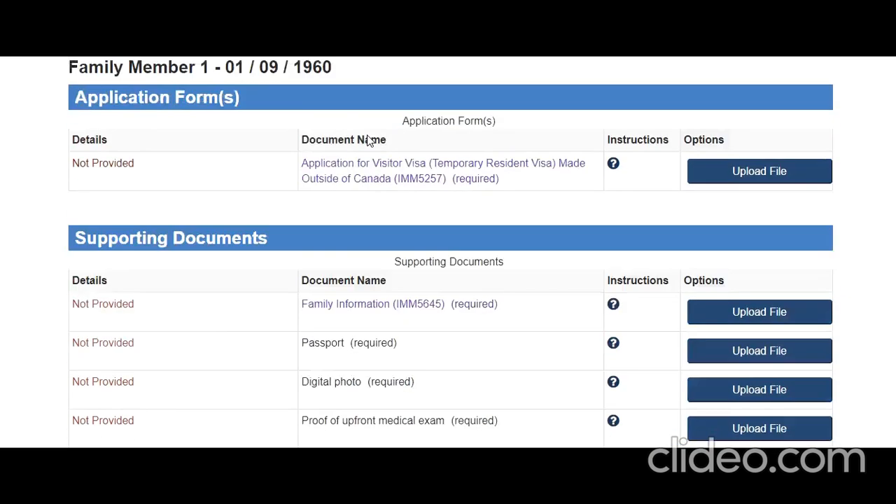
pyautogui.scroll(1, 392, 224)
pyautogui.scroll(1, 386, 233)
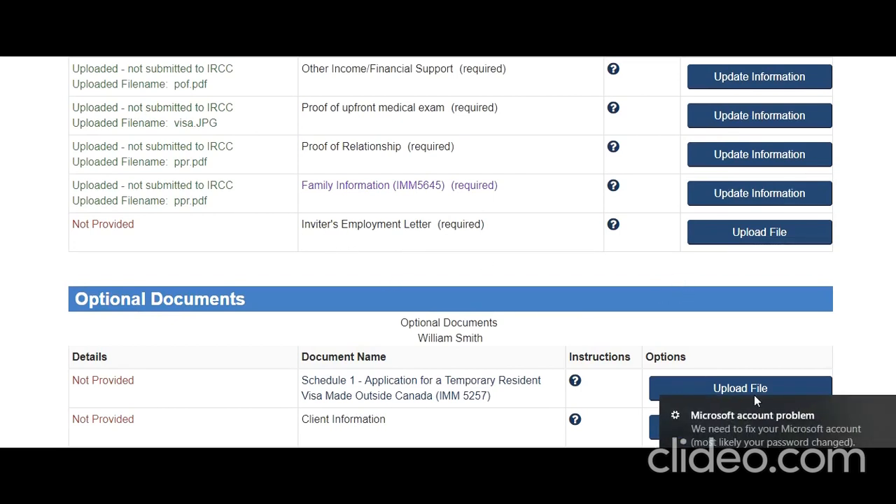
pyautogui.click(892, 408)
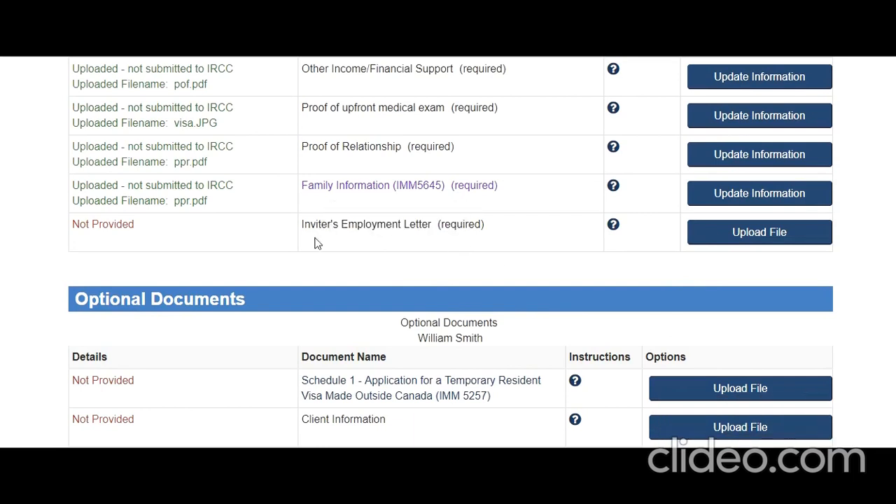
pyautogui.scroll(2, 401, 236)
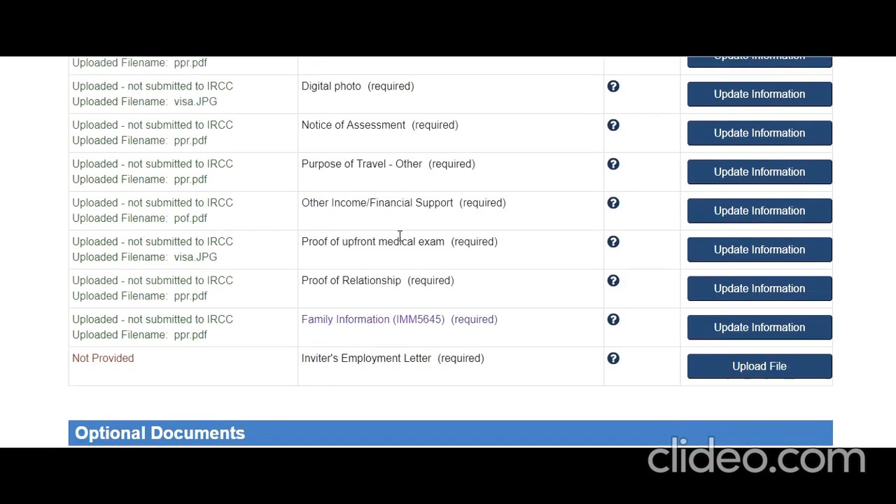
pyautogui.scroll(2, 400, 236)
pyautogui.scroll(-5, 400, 236)
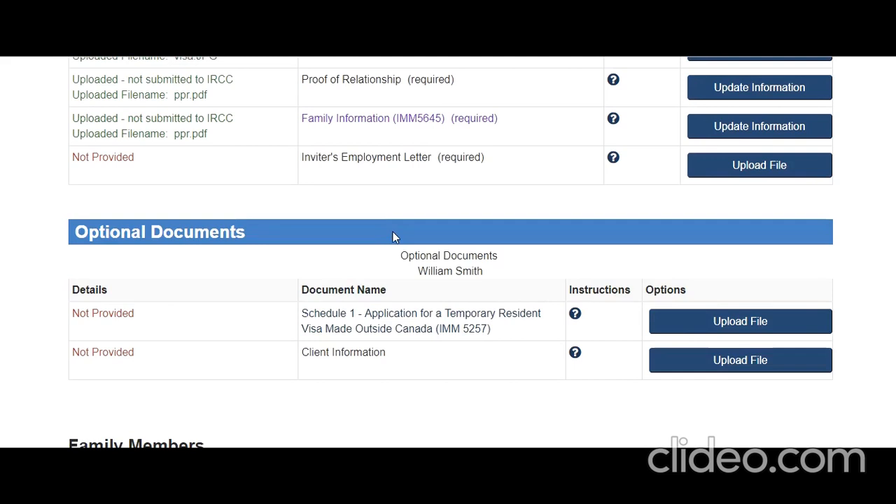
pyautogui.click(704, 174)
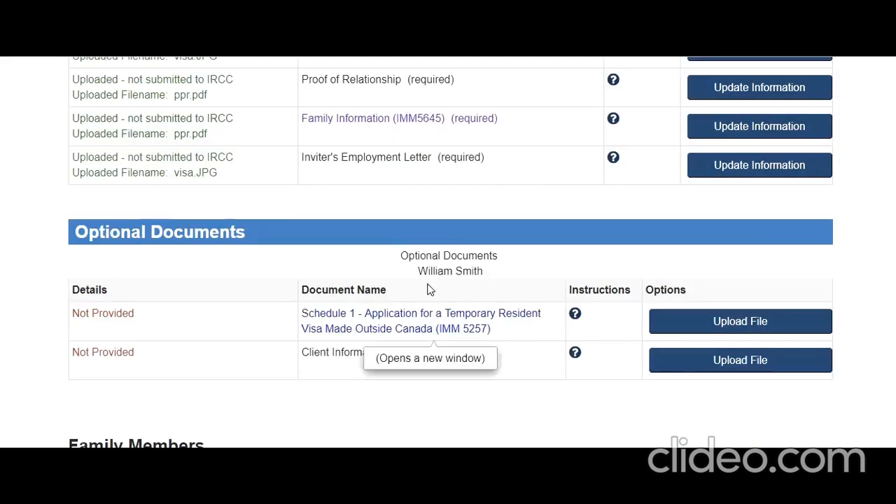
# Step: Scroll the checklist to confirm the Inviter's Employment Letter shows visa.JPG uploaded
pyautogui.scroll(8, 426, 287)
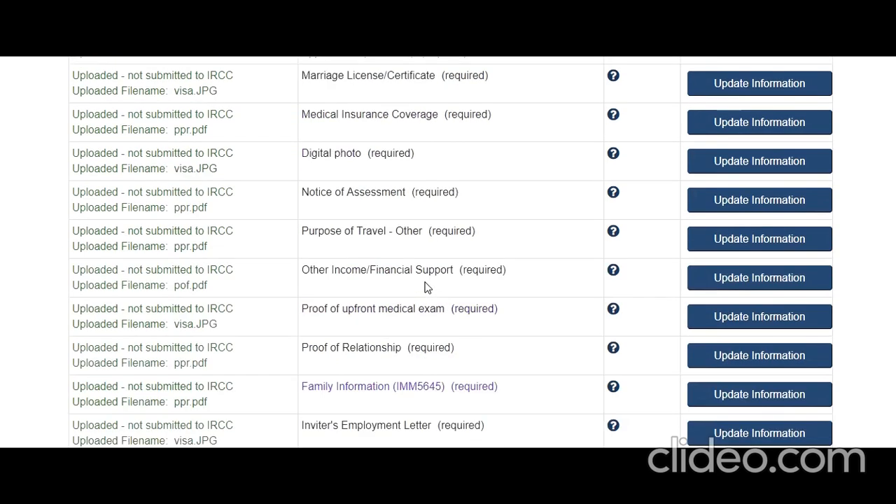
pyautogui.scroll(-9, 427, 287)
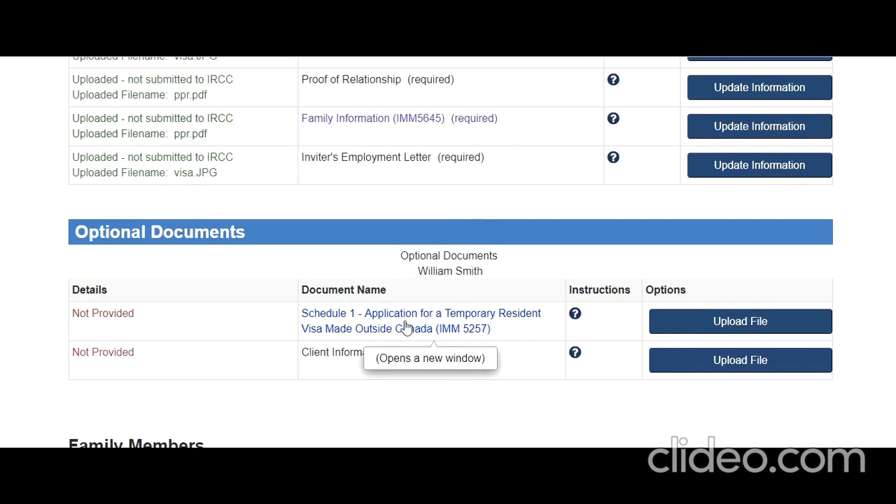
pyautogui.scroll(-2, 426, 347)
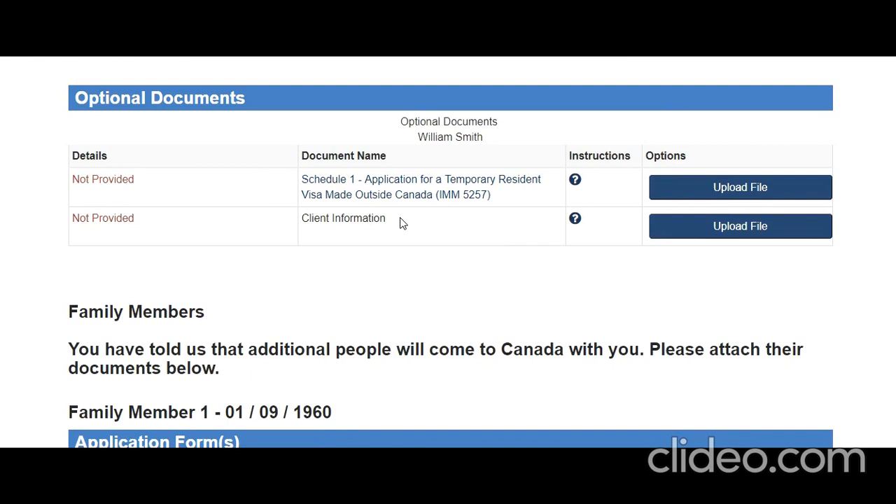
pyautogui.scroll(-8, 403, 223)
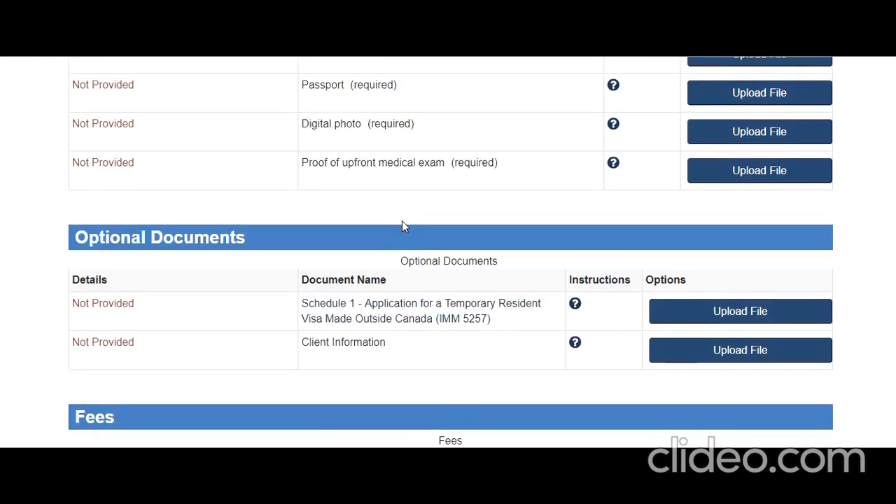
pyautogui.scroll(-2, 402, 221)
pyautogui.scroll(4, 402, 220)
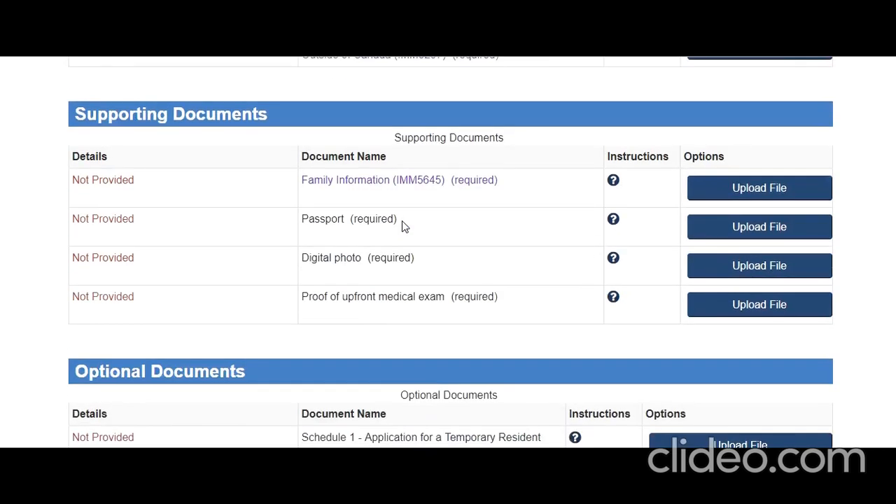
pyautogui.scroll(4, 402, 220)
pyautogui.scroll(-3, 402, 220)
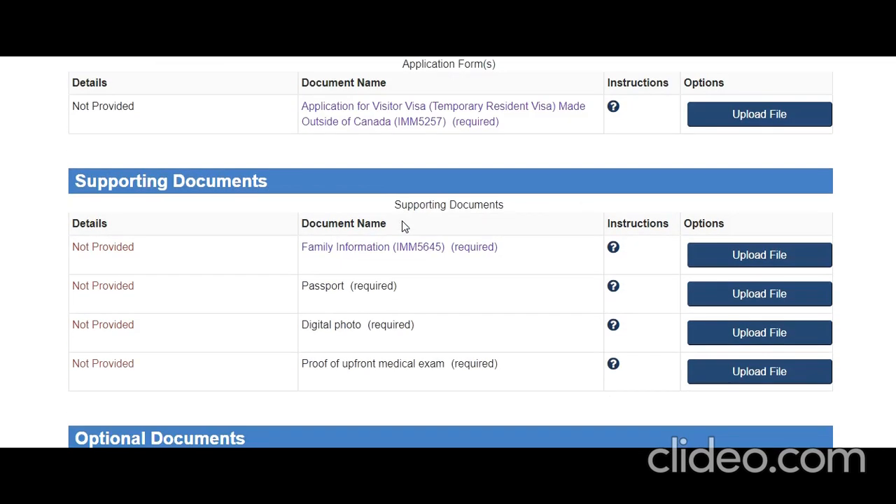
pyautogui.scroll(2, 430, 301)
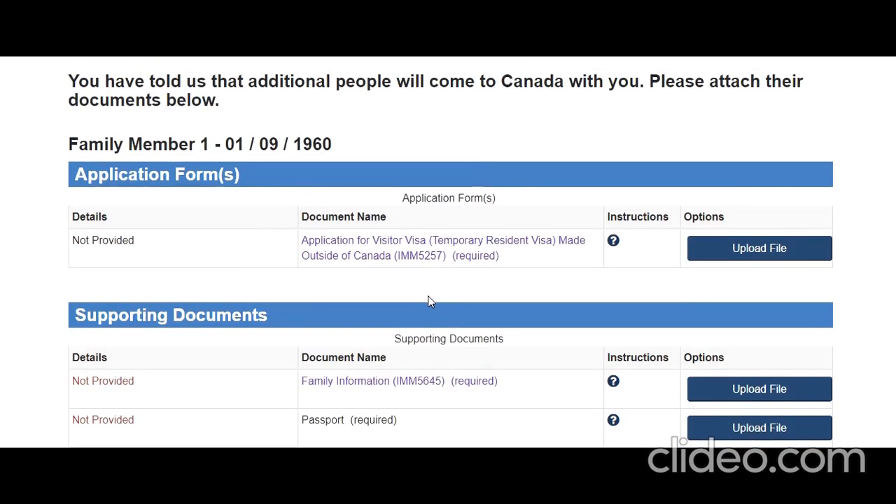
pyautogui.scroll(4, 430, 301)
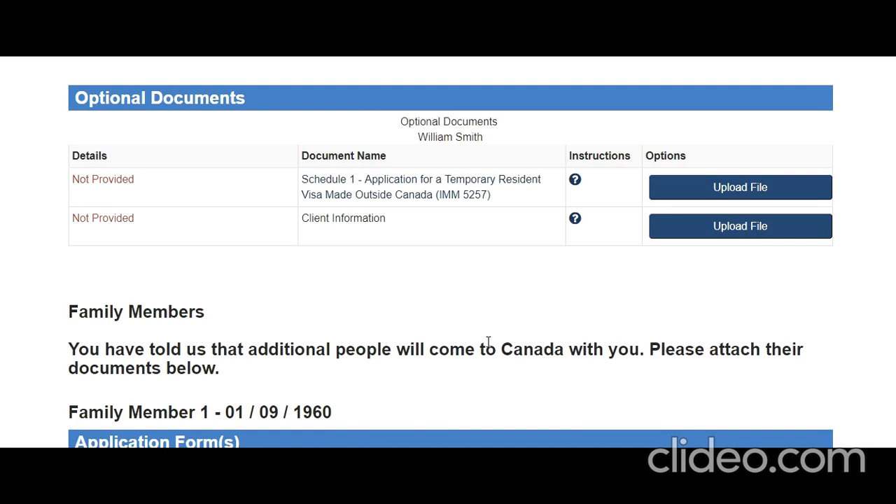
# Step: Scroll through the principal applicant's Supporting Documents, confirming each shows Uploaded
pyautogui.scroll(-3, 491, 368)
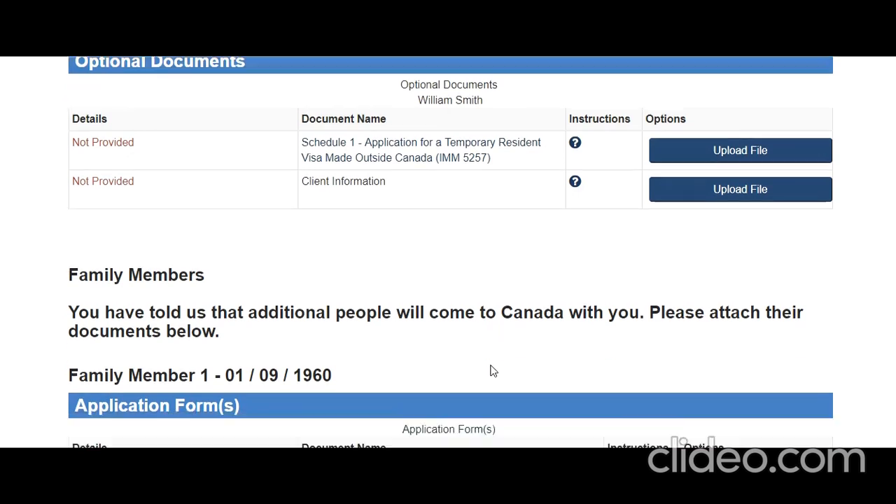
pyautogui.scroll(-1, 498, 375)
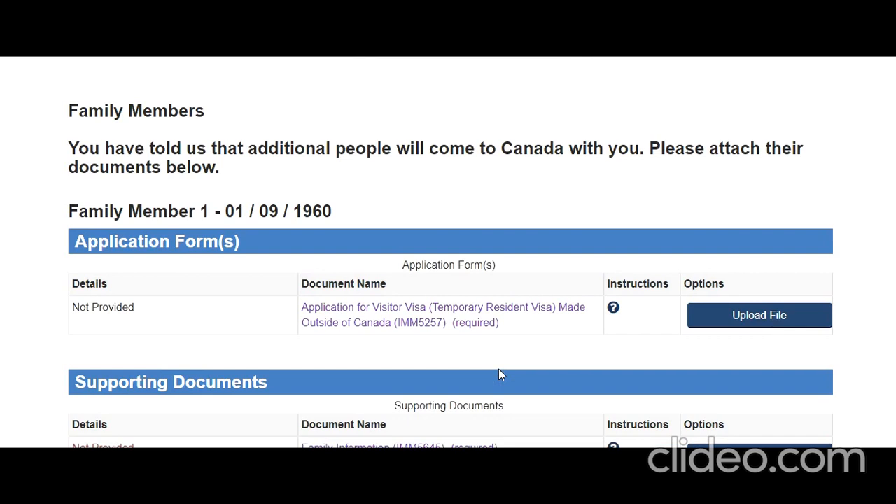
pyautogui.scroll(5, 498, 374)
pyautogui.scroll(-1, 499, 374)
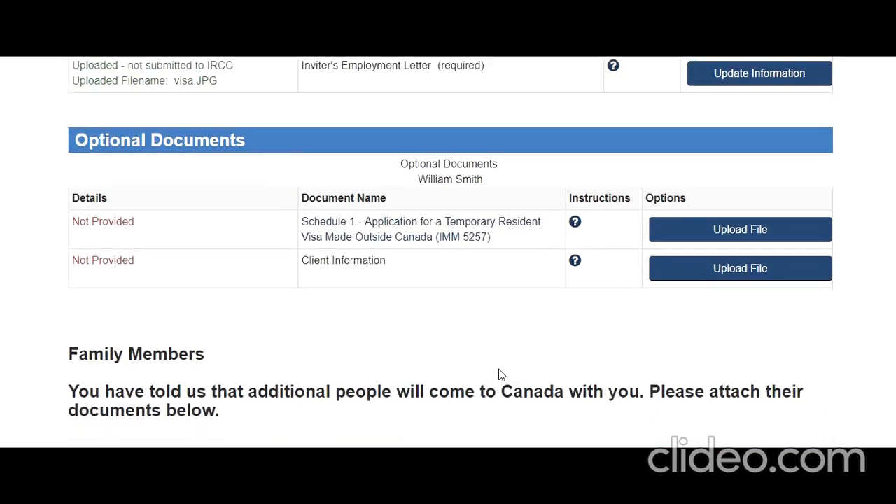
pyautogui.scroll(3, 537, 316)
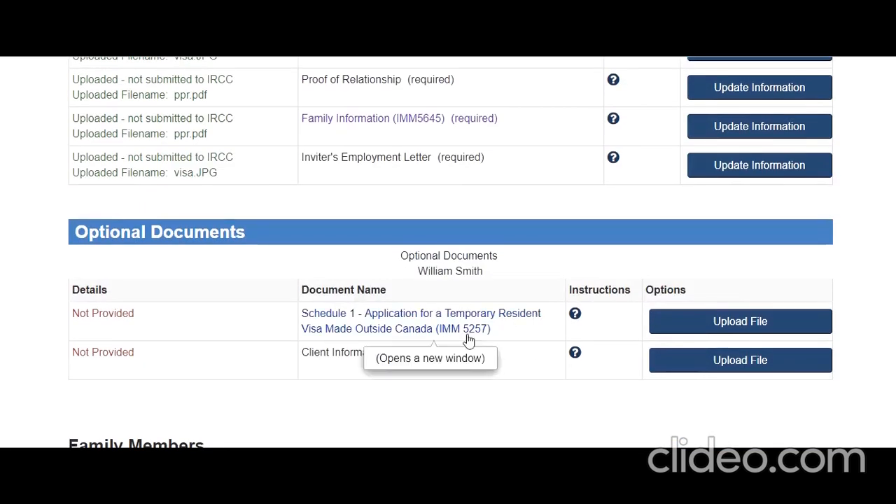
pyautogui.scroll(-5, 504, 336)
pyautogui.scroll(-3, 486, 337)
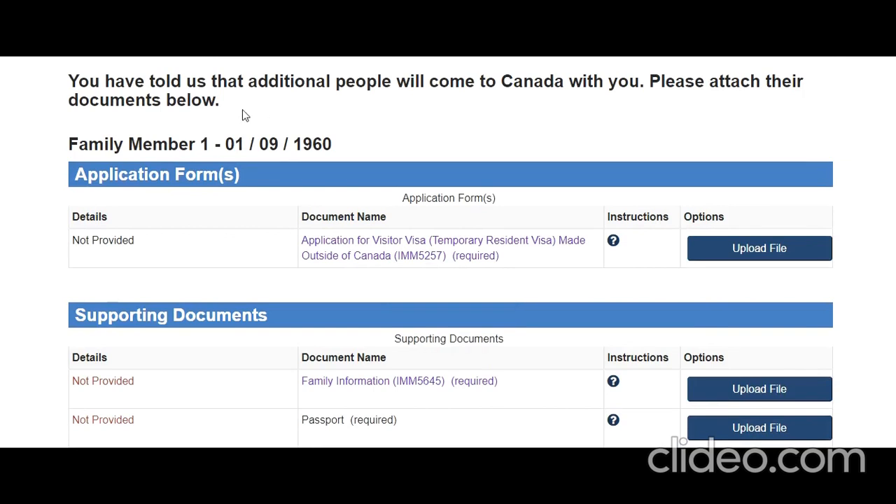
pyautogui.scroll(1, 217, 138)
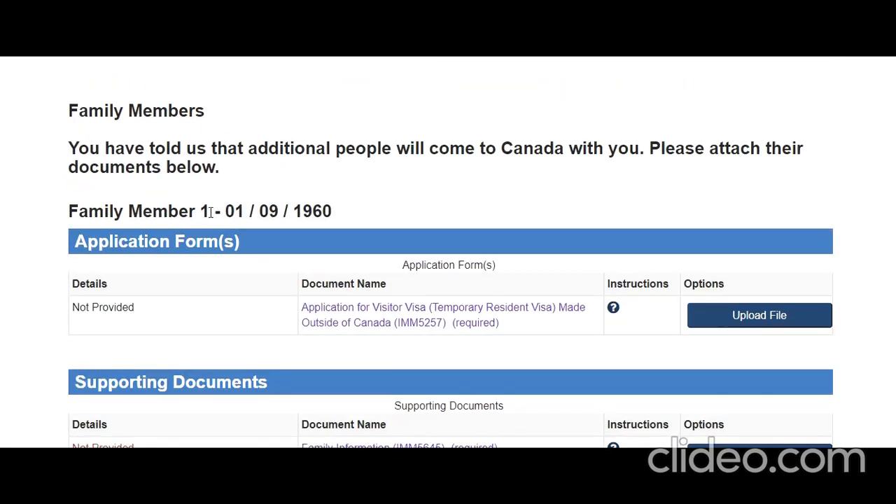
# Step: Highlight Family Member 1's date of birth and review the rest of the document checklist
pyautogui.moveTo(225, 211); pyautogui.dragTo(346, 218)
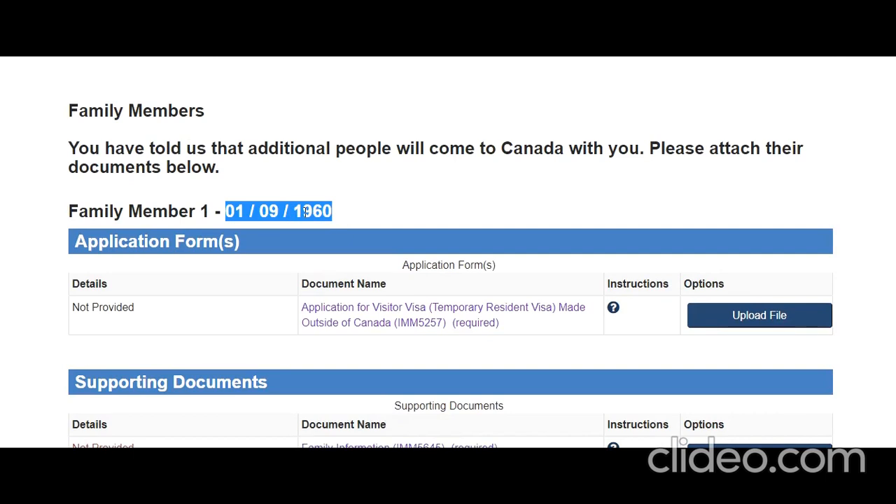
pyautogui.scroll(-2, 306, 213)
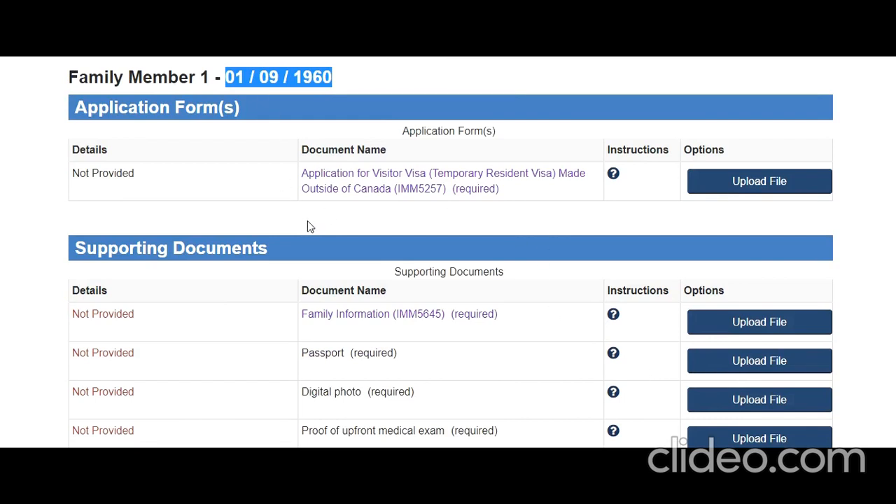
pyautogui.scroll(-3, 307, 222)
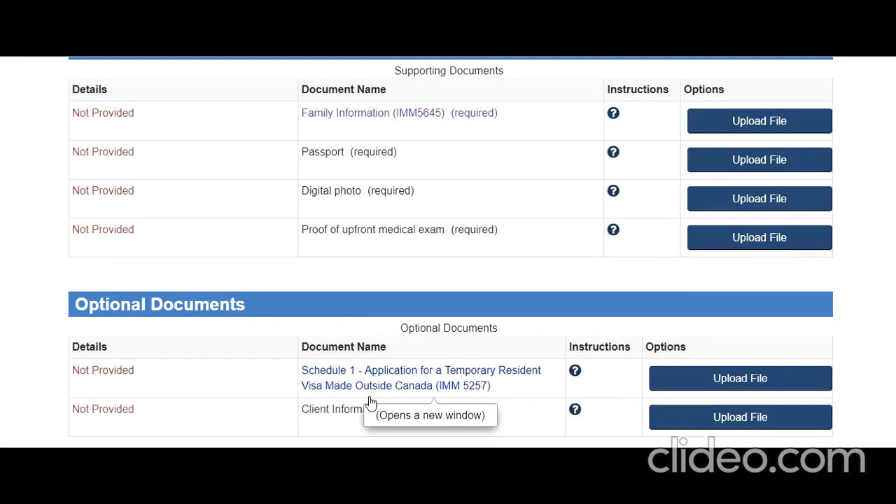
pyautogui.scroll(-1, 370, 400)
pyautogui.scroll(4, 371, 396)
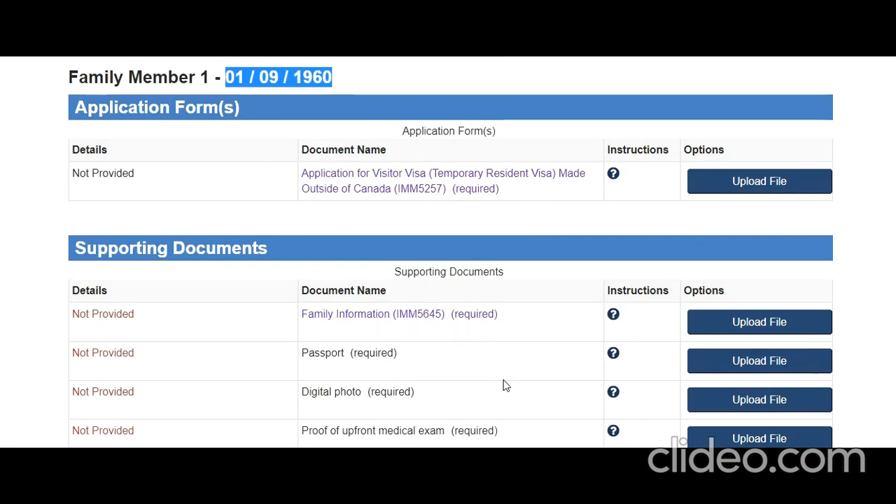
pyautogui.scroll(-2, 494, 273)
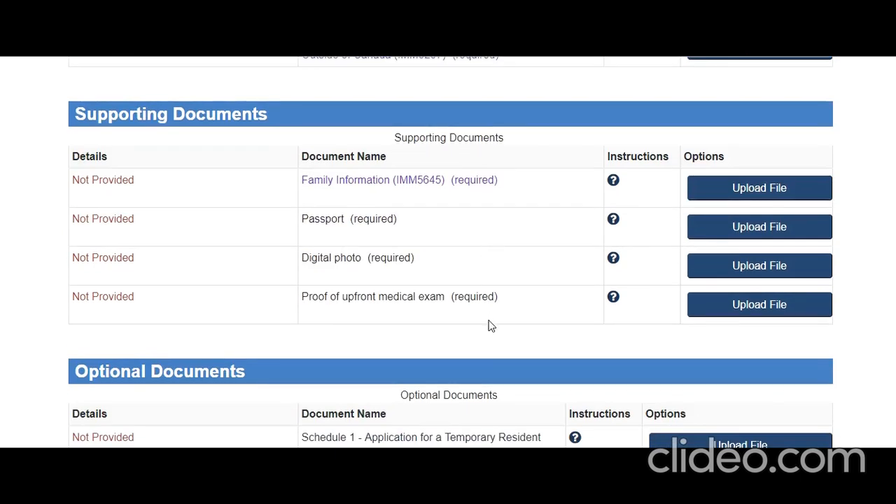
pyautogui.scroll(1, 491, 326)
pyautogui.scroll(12, 491, 326)
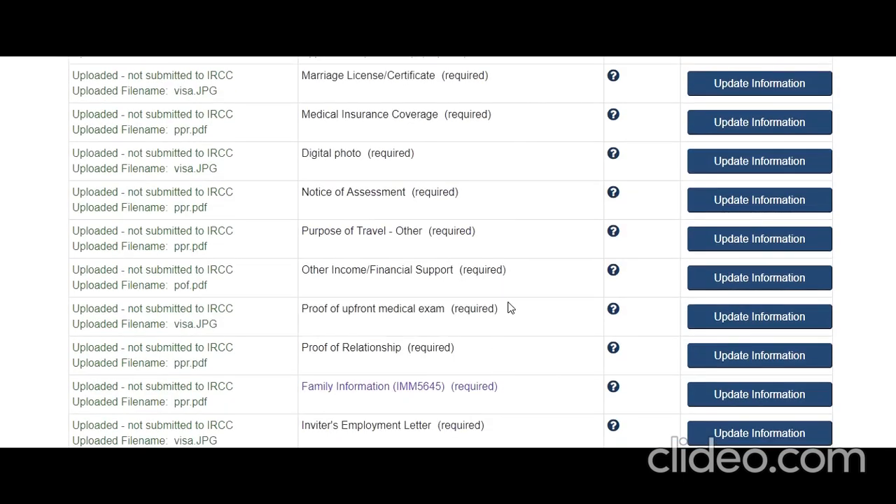
pyautogui.scroll(-2, 510, 306)
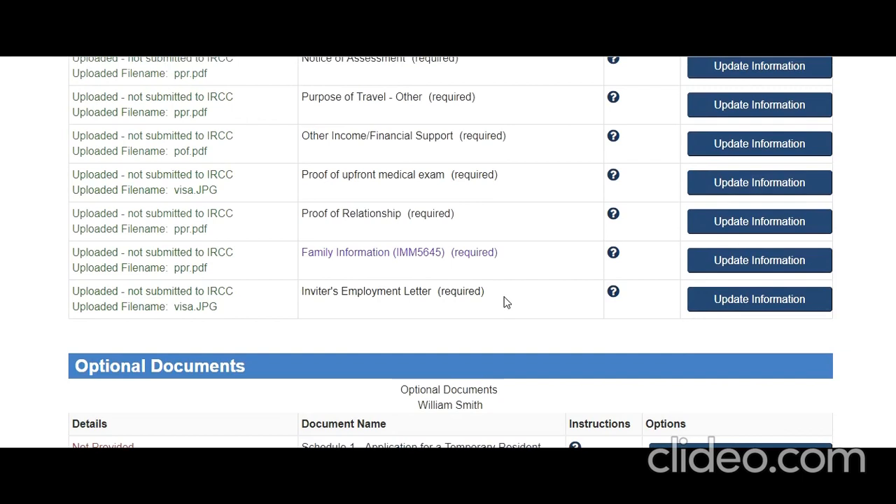
pyautogui.scroll(4, 506, 301)
pyautogui.scroll(-15, 506, 302)
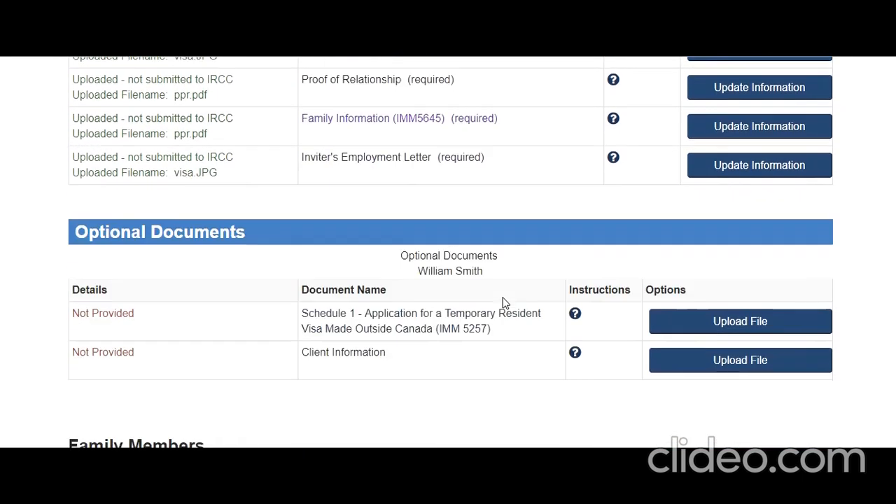
pyautogui.scroll(-6, 502, 302)
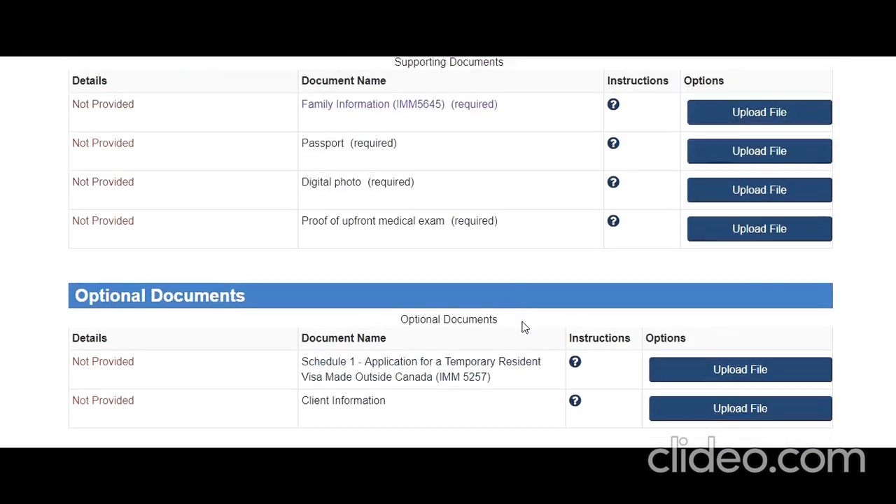
pyautogui.scroll(10, 524, 327)
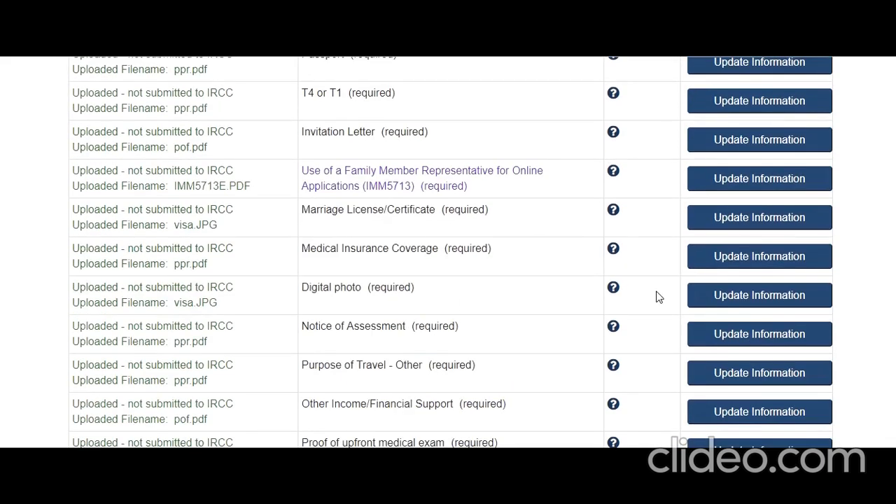
pyautogui.scroll(-15, 657, 297)
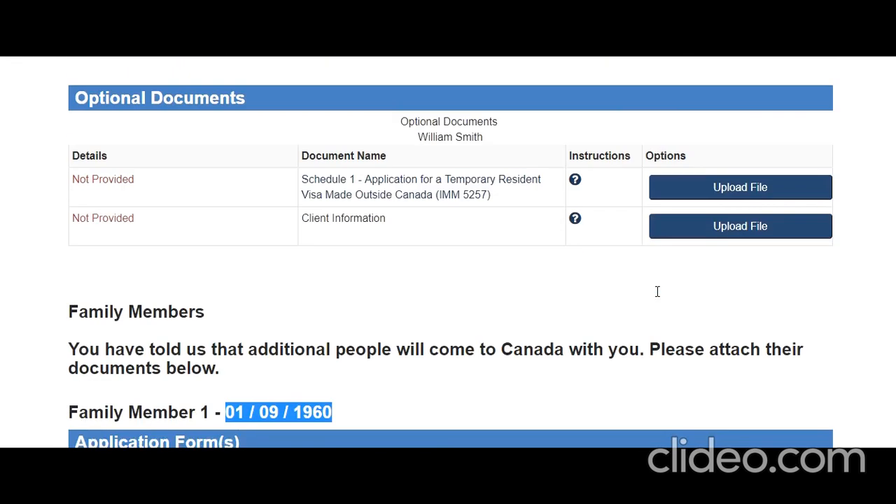
pyautogui.scroll(-3, 657, 294)
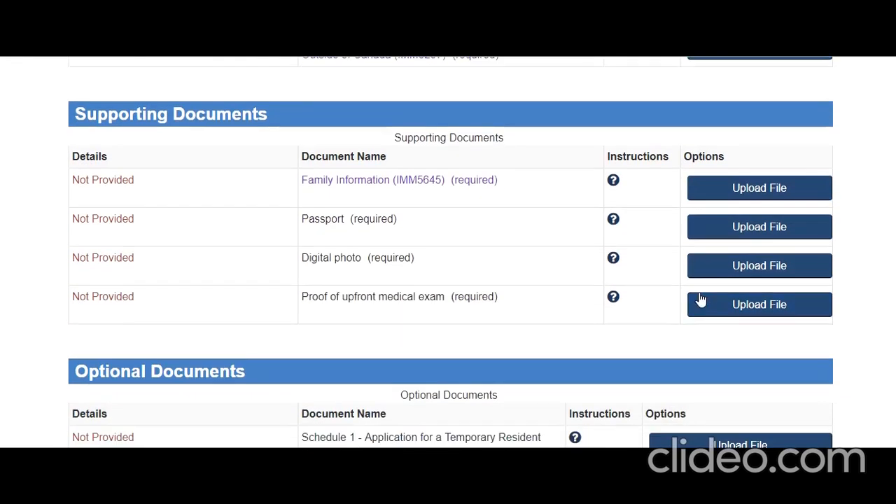
pyautogui.scroll(-2, 640, 322)
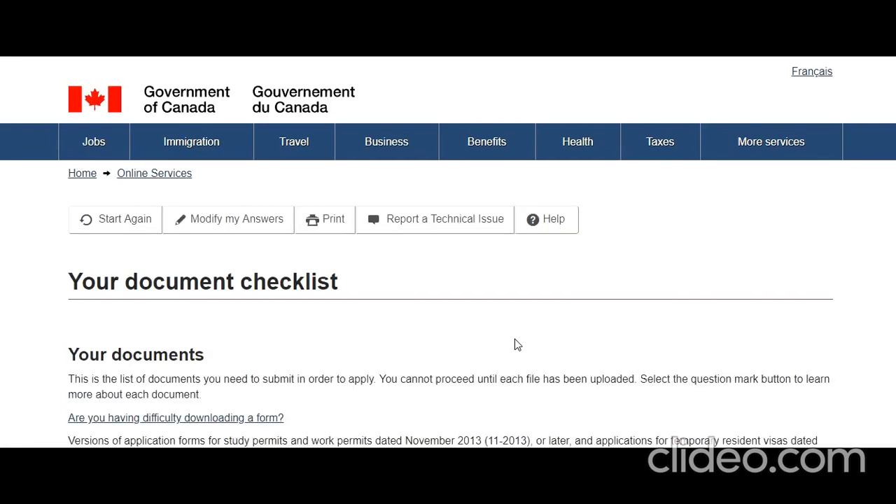
# Step: Review Family Member 1's passport, photo, family information and medical exam proof as uploaded
pyautogui.scroll(-1, 515, 346)
pyautogui.scroll(-15, 514, 346)
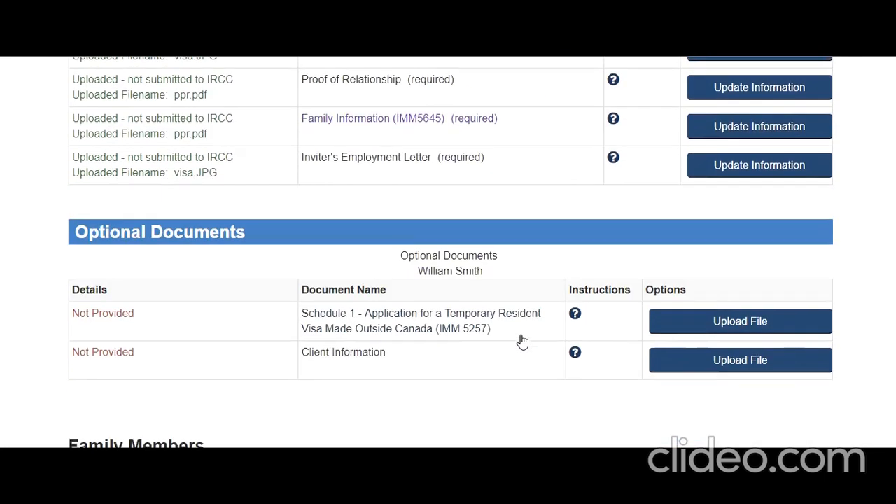
pyautogui.scroll(-5, 522, 341)
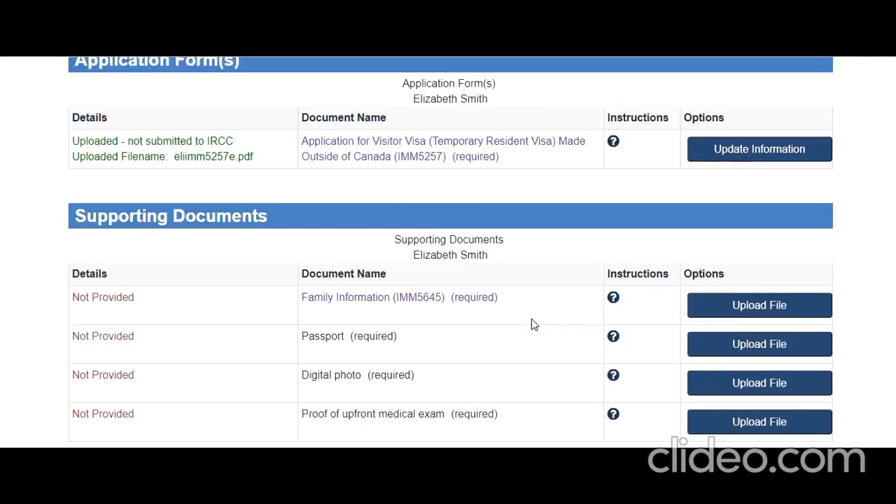
pyautogui.scroll(4, 582, 286)
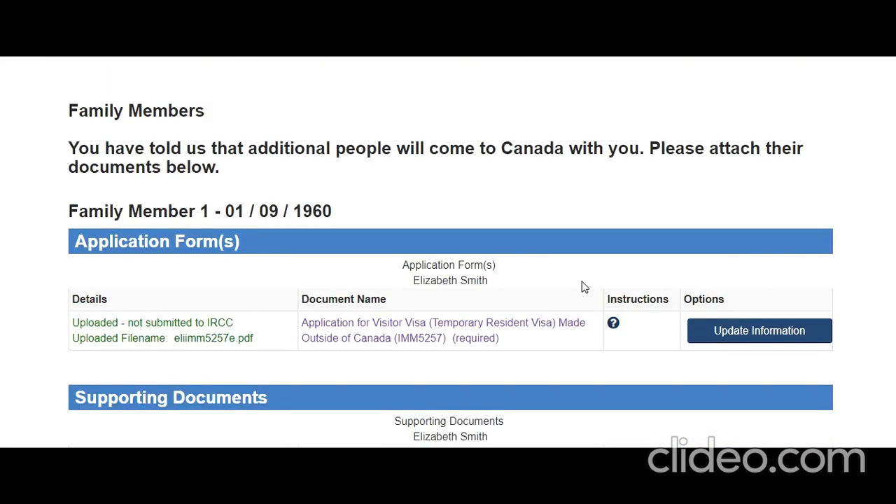
pyautogui.scroll(-3, 530, 303)
pyautogui.scroll(4, 530, 304)
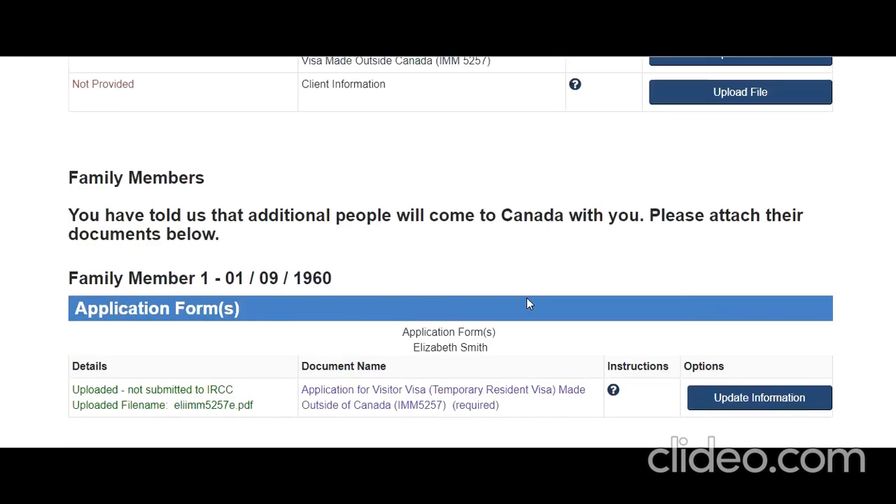
pyautogui.scroll(-5, 530, 302)
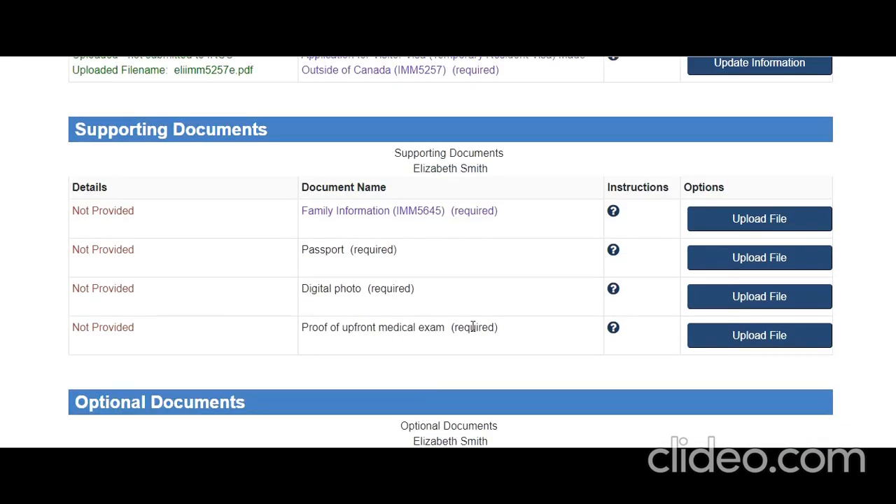
pyautogui.scroll(-3, 537, 324)
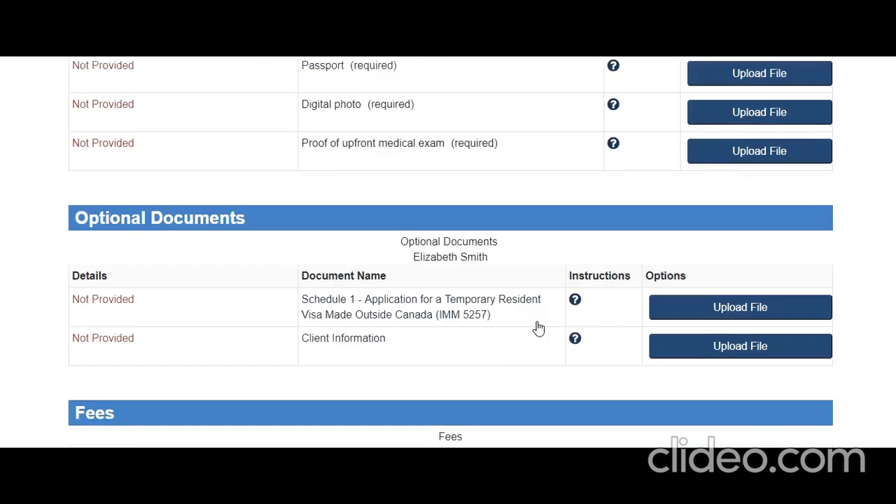
pyautogui.scroll(-2, 536, 326)
# Step: Find the Fees table and highlight the $100 per-unit visitor fee
pyautogui.scroll(7, 536, 326)
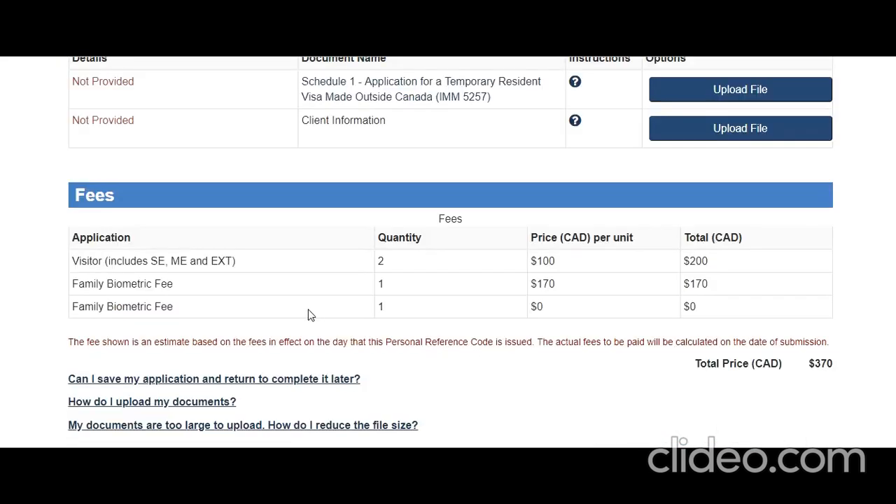
pyautogui.scroll(6, 310, 322)
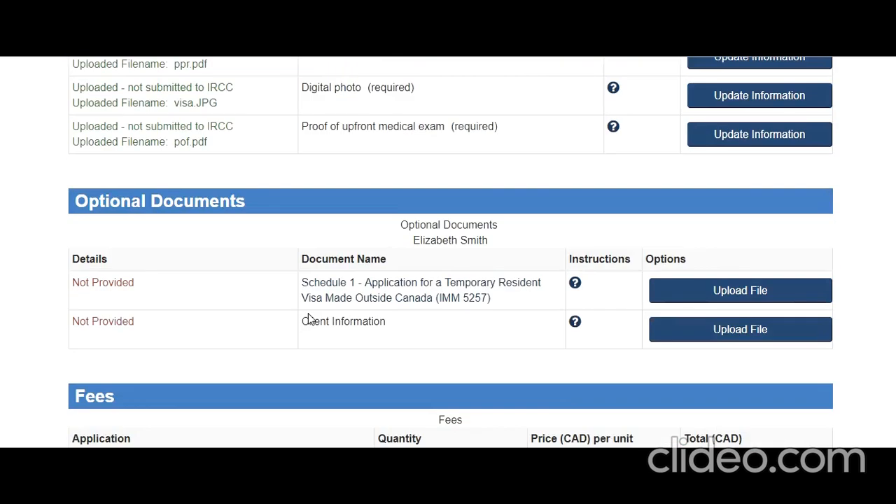
pyautogui.scroll(5, 311, 324)
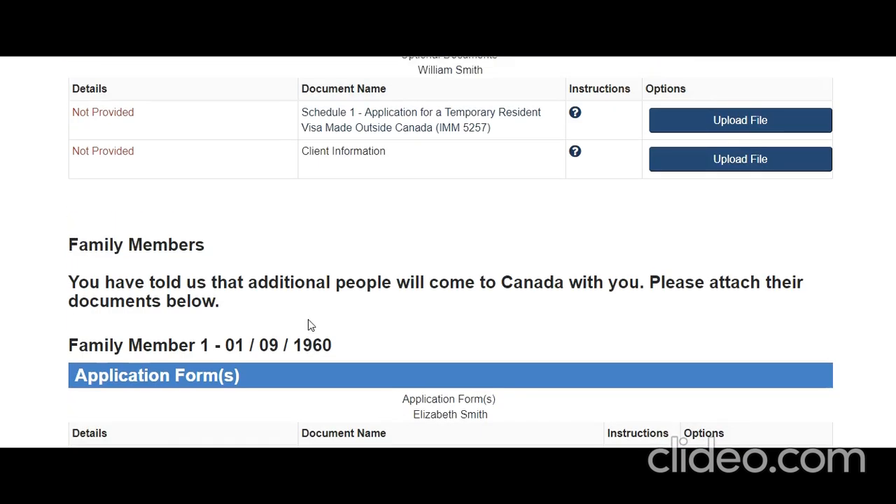
pyautogui.scroll(-10, 177, 200)
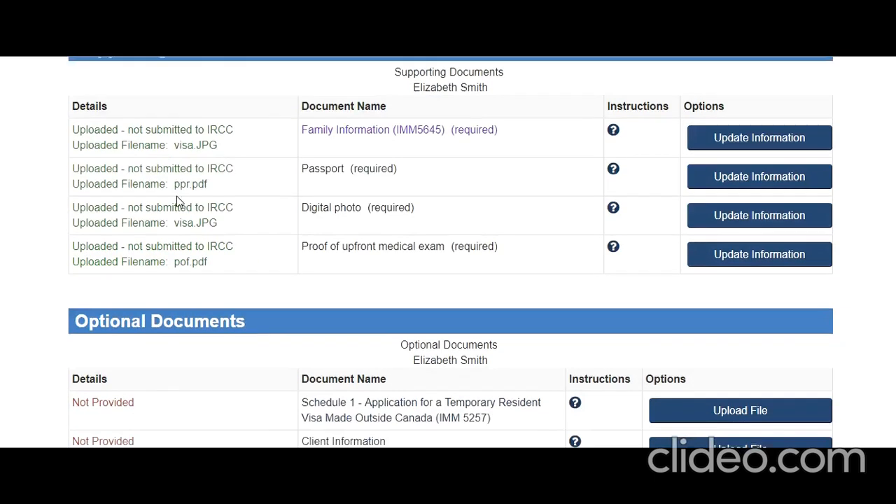
pyautogui.scroll(2, 248, 243)
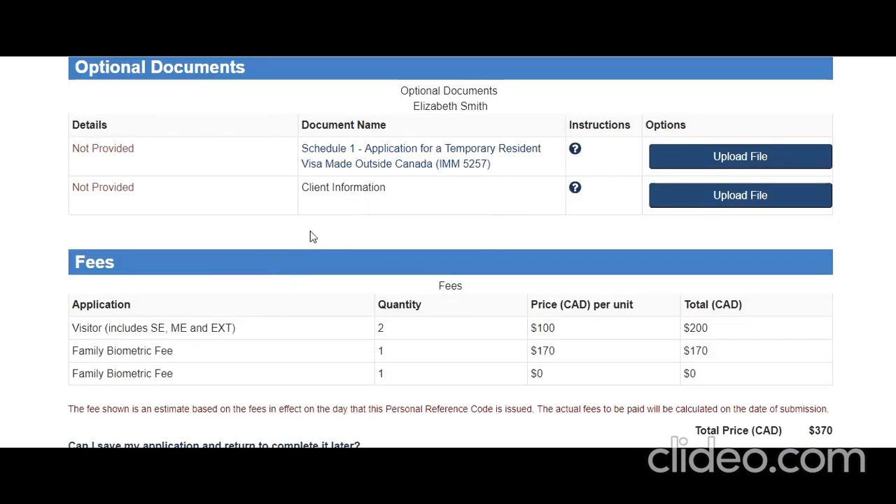
pyautogui.scroll(-3, 246, 298)
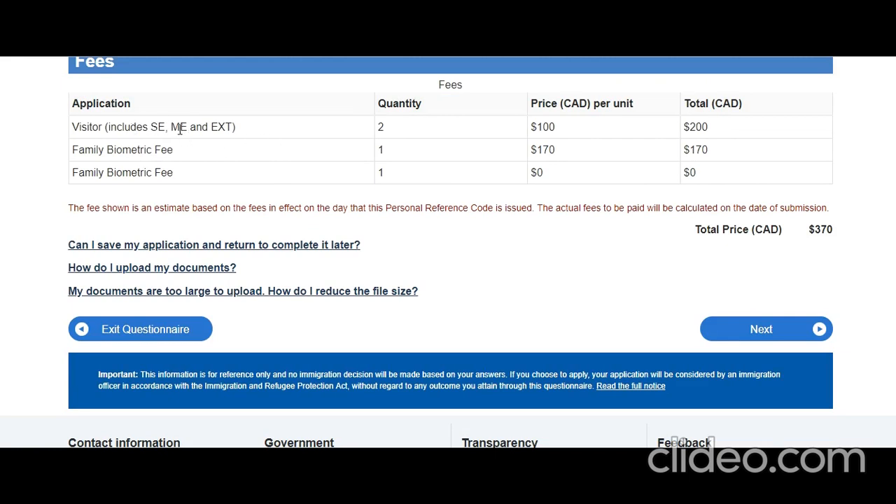
pyautogui.moveTo(563, 124); pyautogui.dragTo(528, 127)
# Step: Highlight the $170 family biometric fee instead, then proceed to the application review page
pyautogui.click(553, 154)
pyautogui.moveTo(553, 153); pyautogui.dragTo(538, 154)
pyautogui.click(761, 335)
# Step: Accept the applicant's declaration with 'I agree' and bring the Sign section into view
pyautogui.scroll(4, 532, 309)
pyautogui.scroll(-4, 529, 306)
pyautogui.scroll(11, 530, 306)
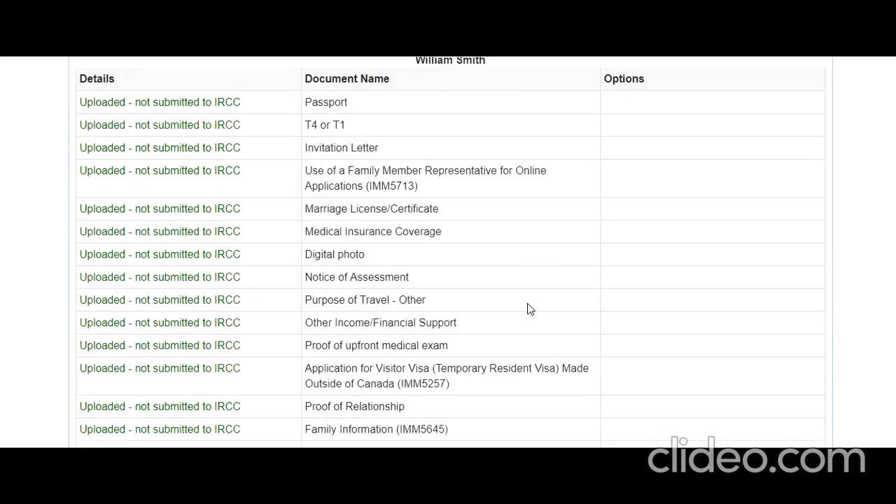
pyautogui.scroll(-2, 465, 296)
pyautogui.scroll(-8, 468, 282)
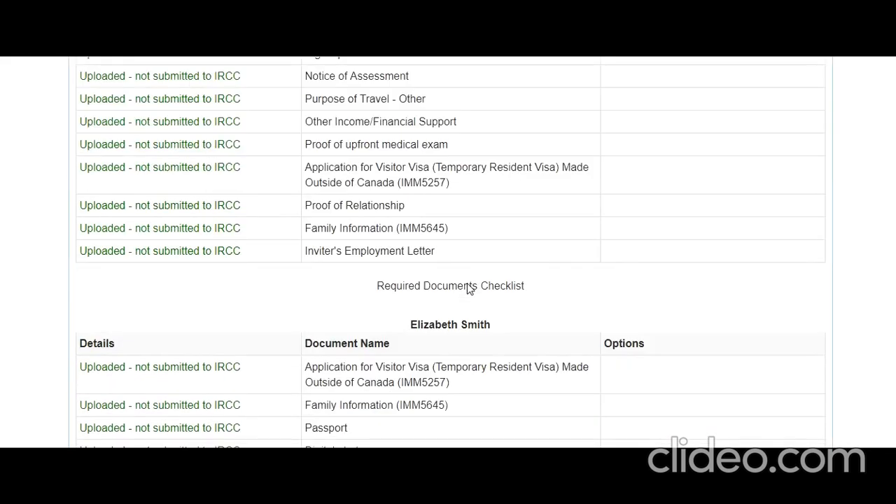
pyautogui.scroll(-15, 443, 272)
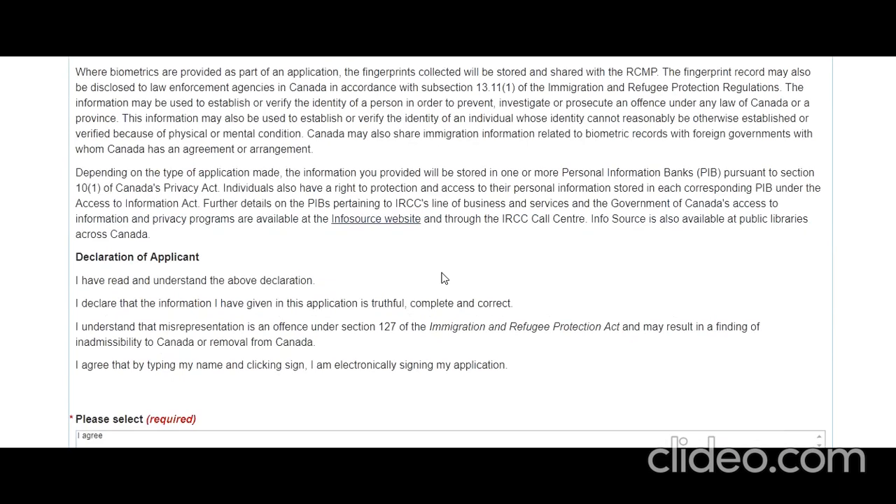
pyautogui.click(342, 186)
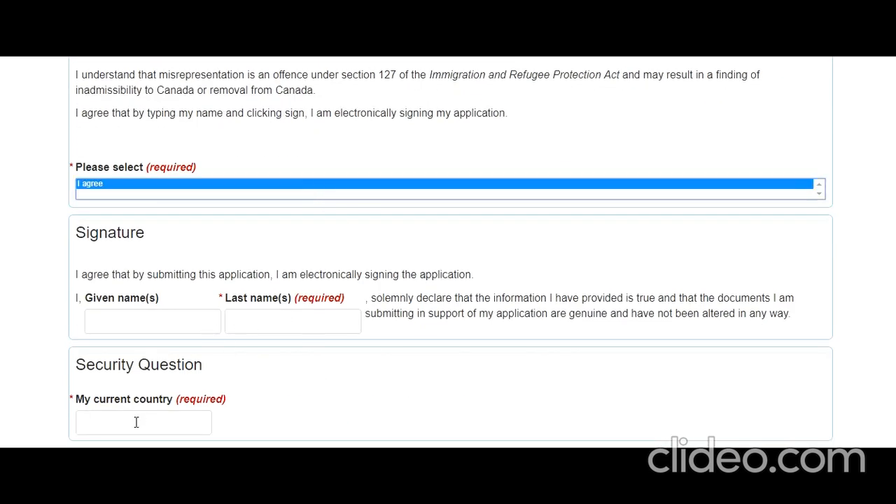
pyautogui.scroll(-2, 306, 365)
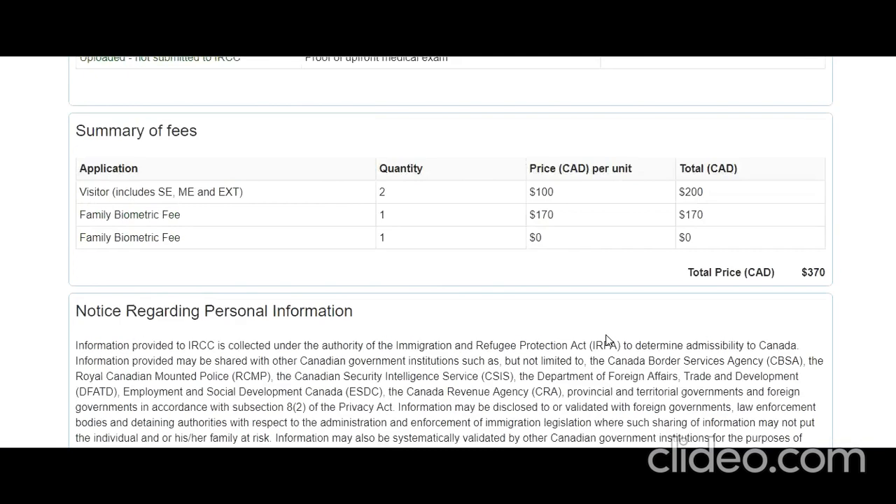
pyautogui.scroll(5, 608, 341)
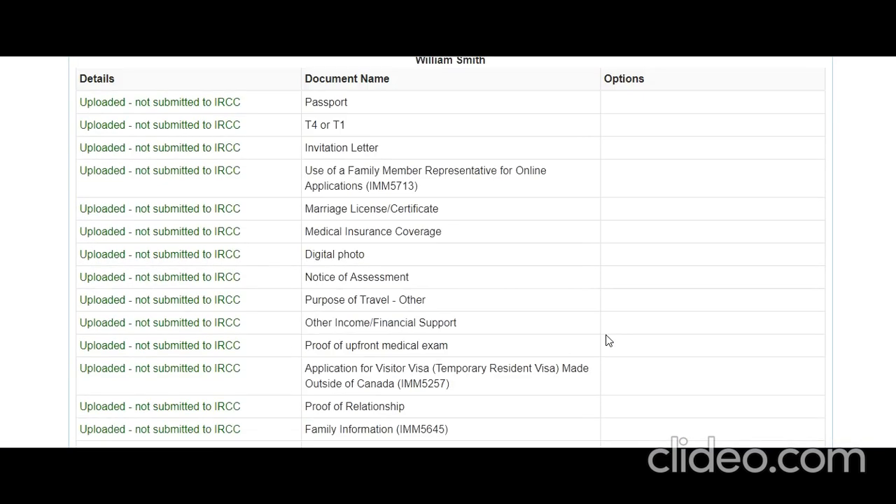